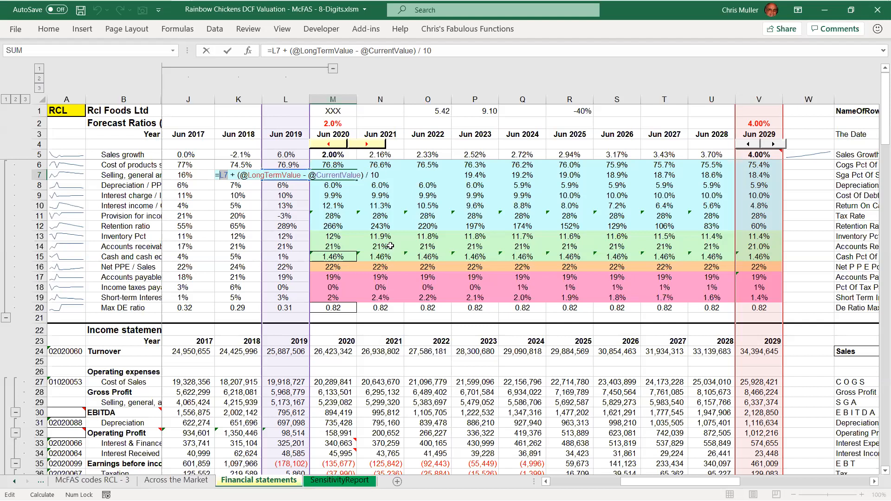
Examine the Jun 2023 interpolation formula in P7, highlighting its bracketed LongTermValue minus CurrentValue term, and leave the cell unedited
{"action": "key", "text": "ctrl+Return"}
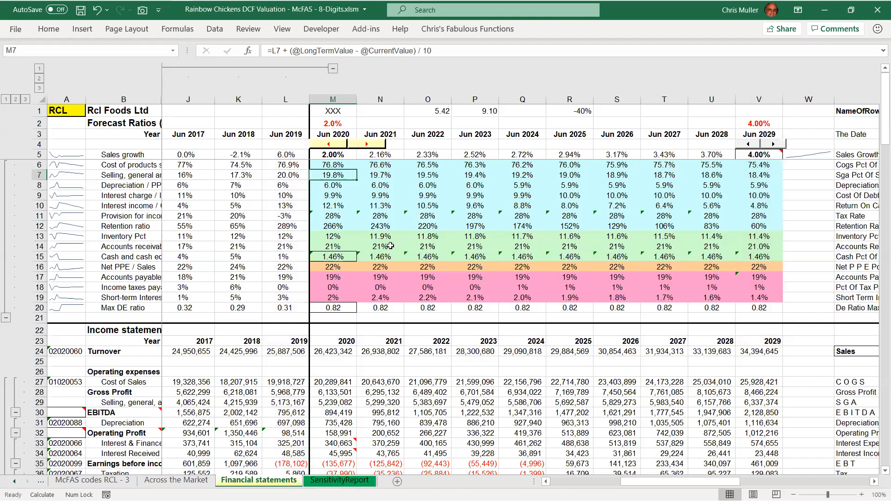
{"action": "key", "text": "Right"}
{"action": "key", "text": "Right"}
{"action": "key", "text": "Right"}
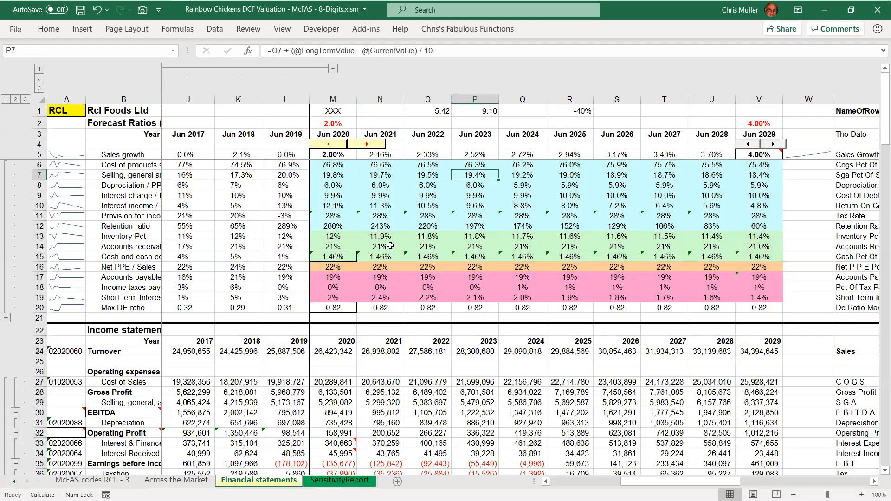
{"action": "key", "text": "F2"}
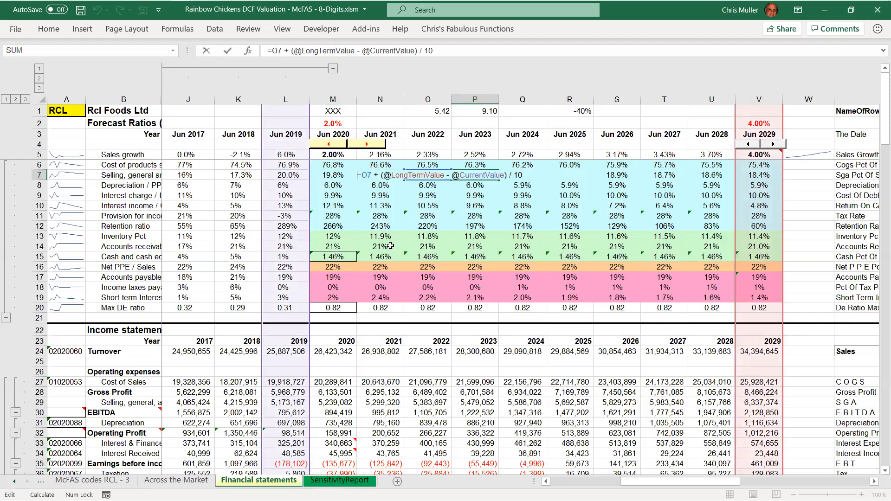
{"action": "key", "text": "shift+Right"}
{"action": "key", "text": "shift+Right"}
{"action": "key", "text": "Right"}
{"action": "key", "text": "shift+Right"}
{"action": "key", "text": "shift+Right"}
{"action": "key", "text": "shift+Right"}
{"action": "key", "text": "shift+Right"}
{"action": "key", "text": "shift+Right"}
{"action": "key", "text": "shift+Right"}
{"action": "key", "text": "shift+Right"}
{"action": "key", "text": "shift+Right"}
{"action": "key", "text": "shift+Right"}
{"action": "key", "text": "shift+Right"}
{"action": "key", "text": "shift+Right"}
{"action": "key", "text": "shift+Right"}
{"action": "key", "text": "shift+Right"}
{"action": "key", "text": "shift+Right"}
{"action": "key", "text": "shift+Right"}
{"action": "key", "text": "shift+Right"}
{"action": "key", "text": "shift+Right"}
{"action": "key", "text": "shift+Right"}
{"action": "key", "text": "shift+Right"}
{"action": "key", "text": "shift+Right"}
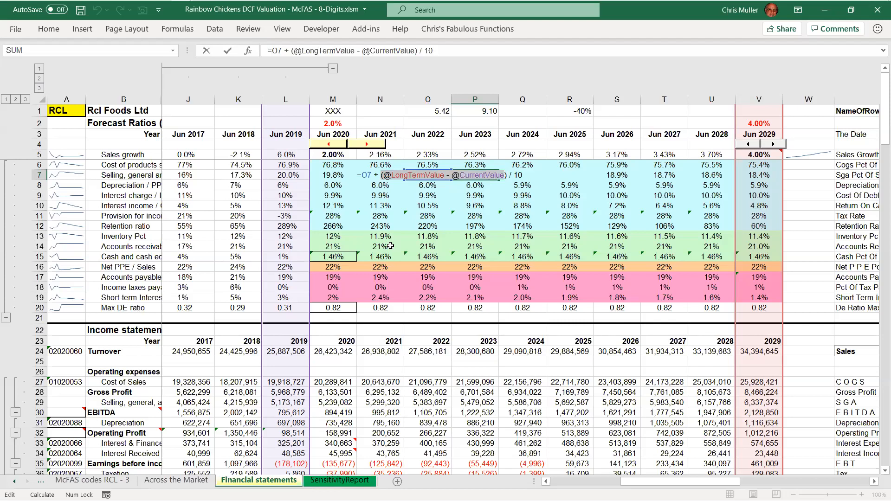
{"action": "key", "text": "shift+Right"}
{"action": "key", "text": "Escape"}
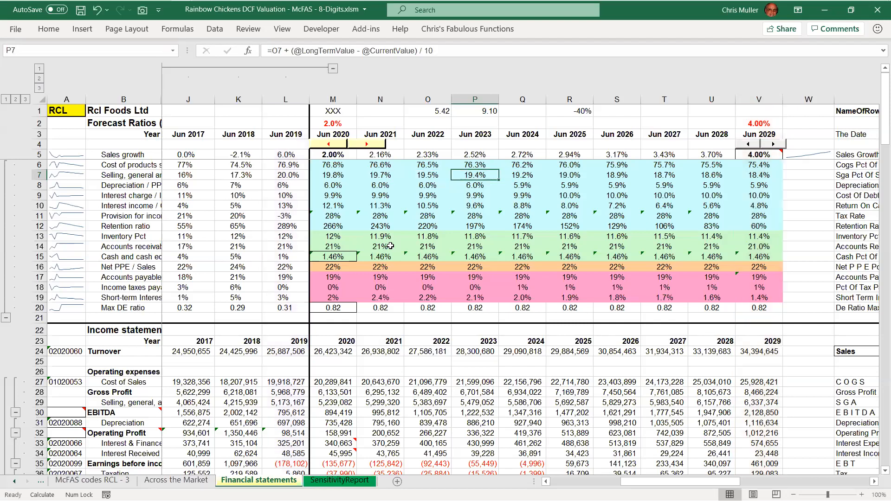
Check the Jun 2029 formula in V7, and switch to Acrobat to view the Linear Interpolation of Forecast Ratios page
{"action": "key", "text": "Right"}
{"action": "key", "text": "Right"}
{"action": "key", "text": "Right"}
{"action": "key", "text": "Right"}
{"action": "key", "text": "Right"}
{"action": "key", "text": "Right"}
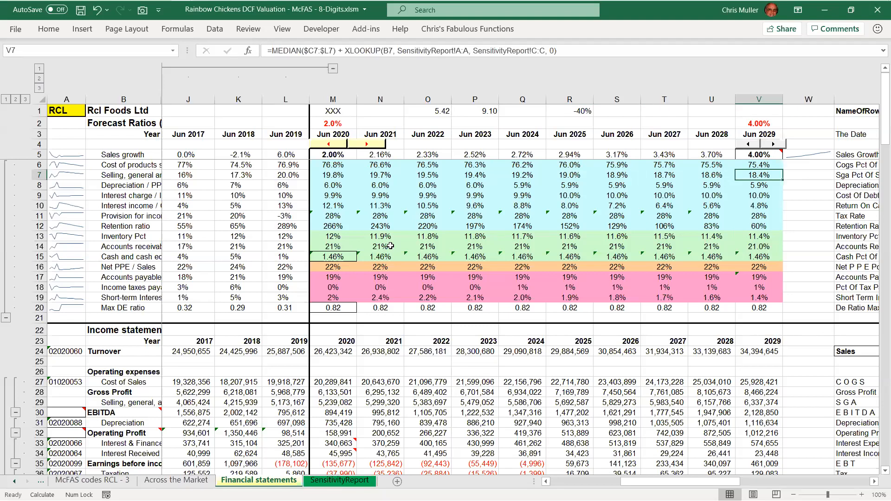
{"action": "key", "text": "alt+Tab"}
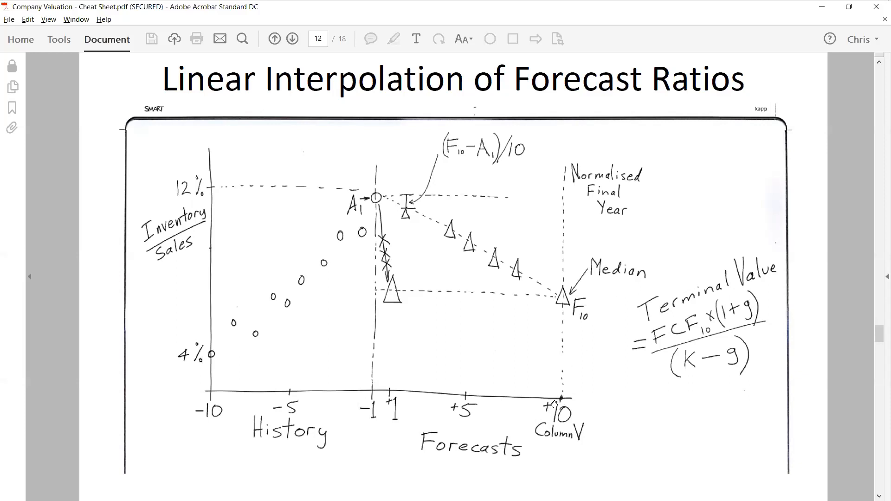
Switch back to the Rainbow Chickens DCF Valuation workbook in Excel and review the Jun 2029 formulas in V6 to V10
{"action": "key", "text": "alt+Tab"}
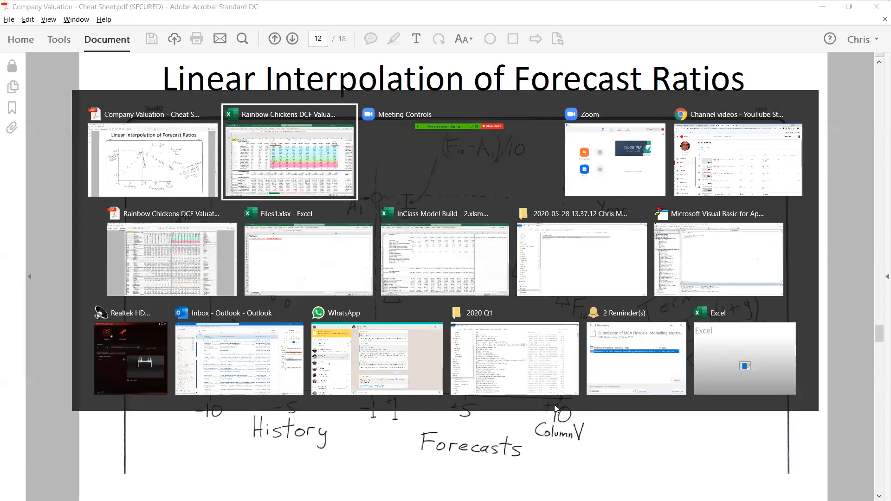
{"action": "key", "text": "Up"}
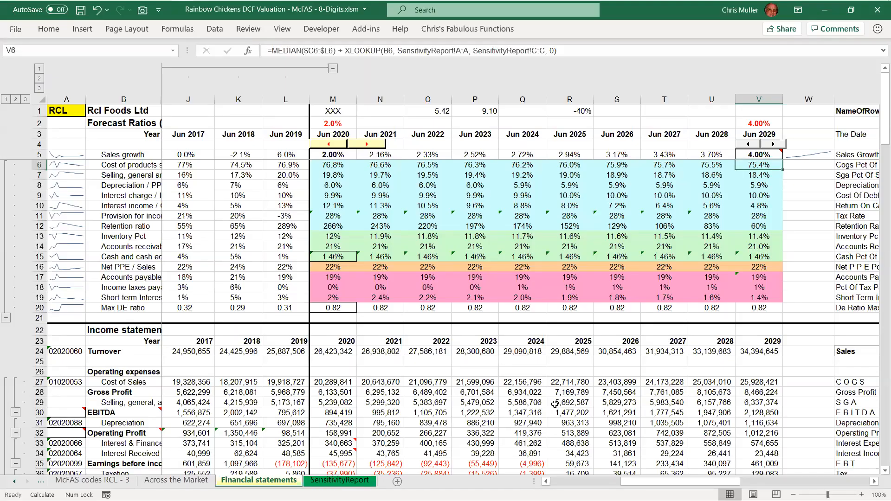
{"action": "key", "text": "Down"}
{"action": "key", "text": "Down"}
{"action": "key", "text": "Down"}
{"action": "key", "text": "Down"}
{"action": "key", "text": "Down"}
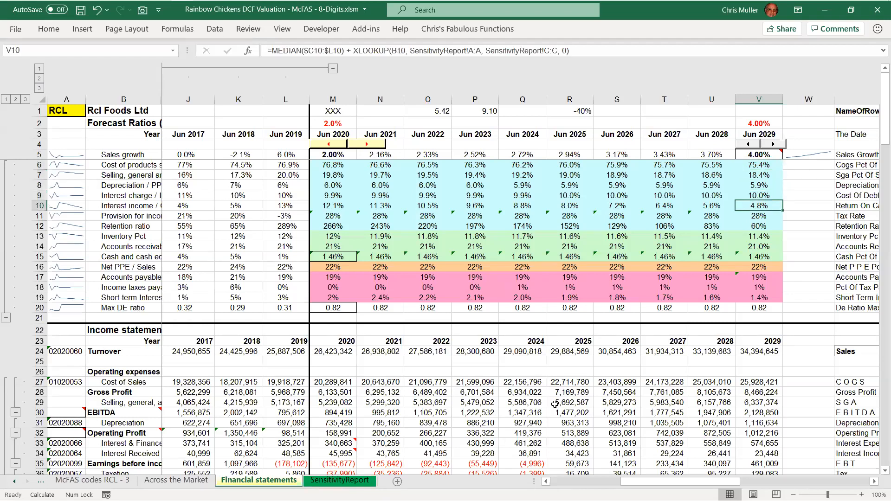
Examine the Jun 2020 tax rate formula in M11, highlighting its percentage, and leave the cell unedited
{"action": "key", "text": "Left"}
{"action": "key", "text": "Left"}
{"action": "key", "text": "Left"}
{"action": "key", "text": "Left"}
{"action": "key", "text": "Left"}
{"action": "key", "text": "Left"}
{"action": "key", "text": "Left"}
{"action": "key", "text": "Left"}
{"action": "key", "text": "Left"}
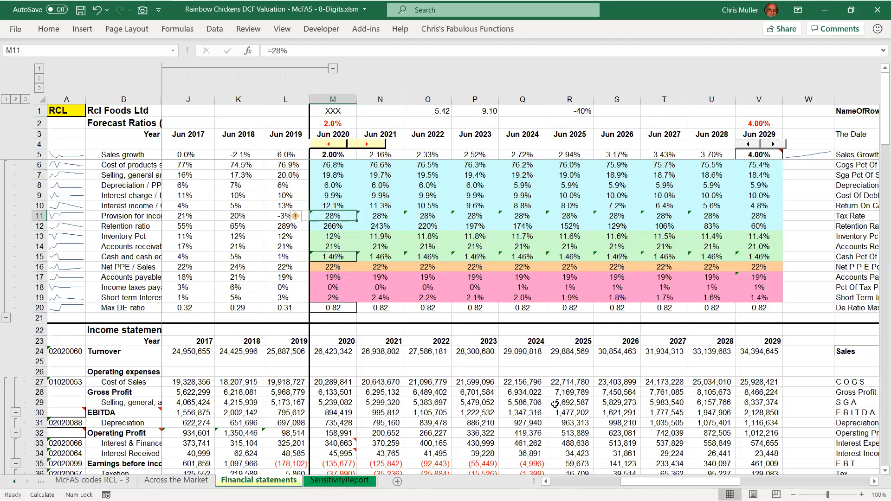
{"action": "key", "text": "F2"}
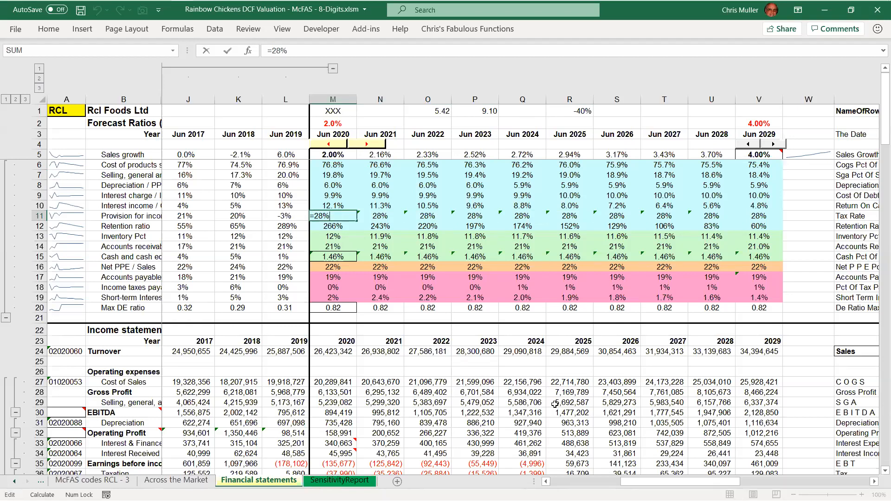
{"action": "key", "text": "shift+Left"}
{"action": "key", "text": "shift+Left"}
{"action": "key", "text": "shift+Left"}
{"action": "key", "text": "Escape"}
Review the tax rate formulas in row 11 from Jun 2021 through Jun 2029
{"action": "key", "text": "Right"}
{"action": "key", "text": "Right"}
{"action": "key", "text": "Right"}
{"action": "key", "text": "Right"}
{"action": "key", "text": "Right"}
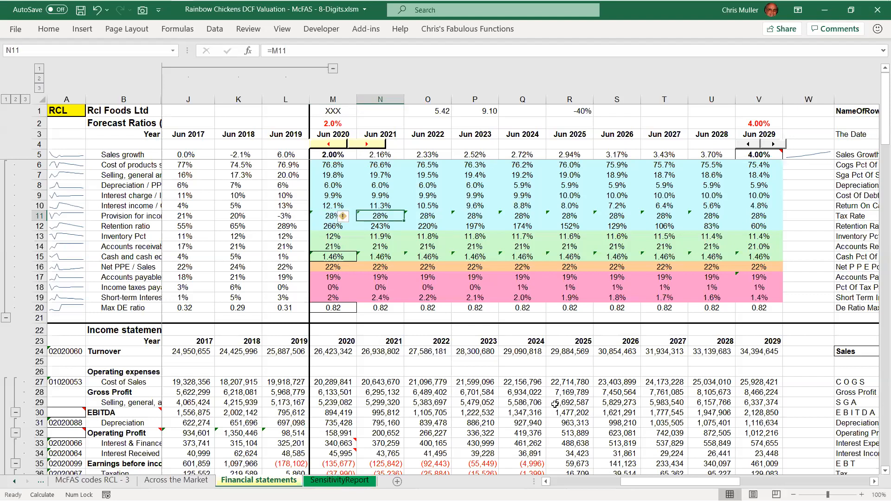
{"action": "key", "text": "Right"}
{"action": "key", "text": "Right"}
{"action": "key", "text": "Right"}
{"action": "key", "text": "Right"}
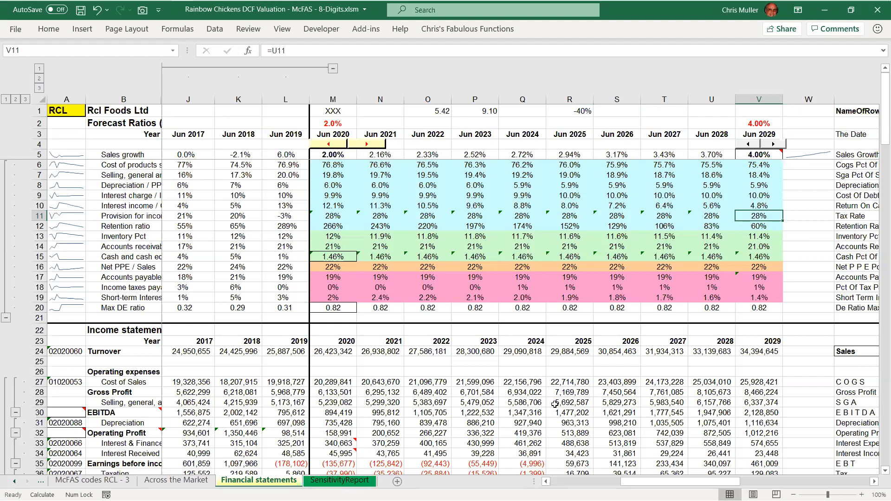
Review the Jun 2029 formulas from the retention ratio down to the cash ratio in V15
{"action": "key", "text": "Down"}
{"action": "key", "text": "Down"}
{"action": "key", "text": "Down"}
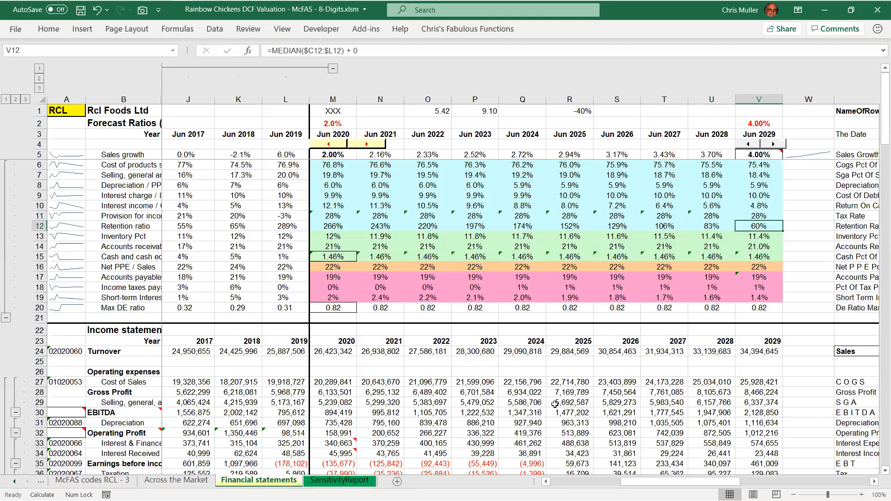
{"action": "key", "text": "Down"}
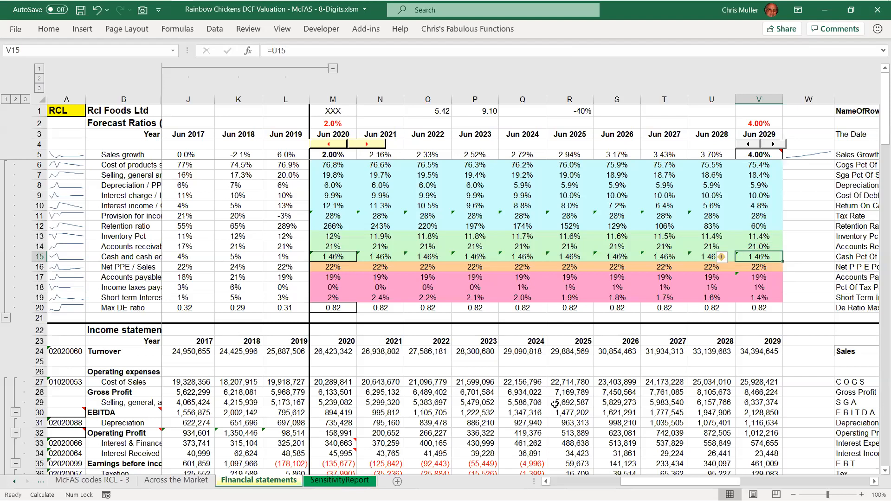
Examine the Jun 2020 cash ratio formula in M15, highlighting its MIN($C15:$L15) term
{"action": "key", "text": "Left"}
{"action": "key", "text": "Left"}
{"action": "key", "text": "Right"}
{"action": "key", "text": "Right"}
{"action": "key", "text": "Left"}
{"action": "key", "text": "Left"}
{"action": "key", "text": "Left"}
{"action": "key", "text": "Left"}
{"action": "key", "text": "Left"}
{"action": "key", "text": "Left"}
{"action": "key", "text": "Left"}
{"action": "key", "text": "Left"}
{"action": "key", "text": "Left"}
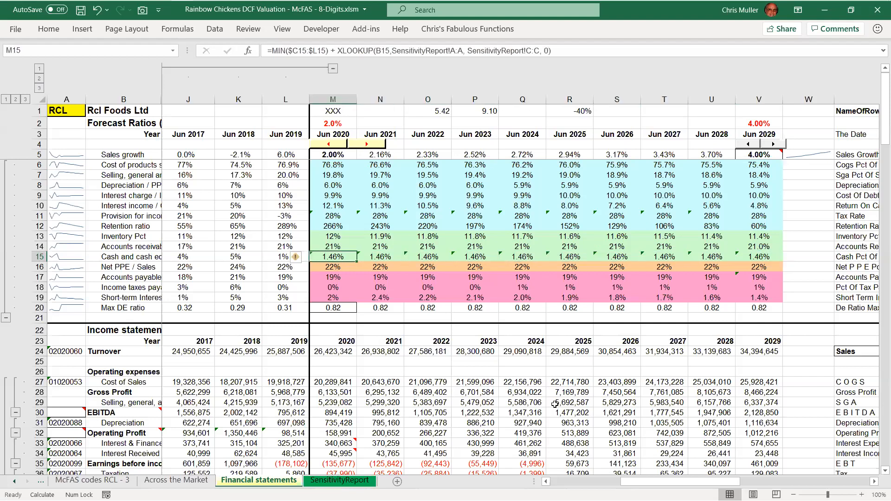
{"action": "key", "text": "F2"}
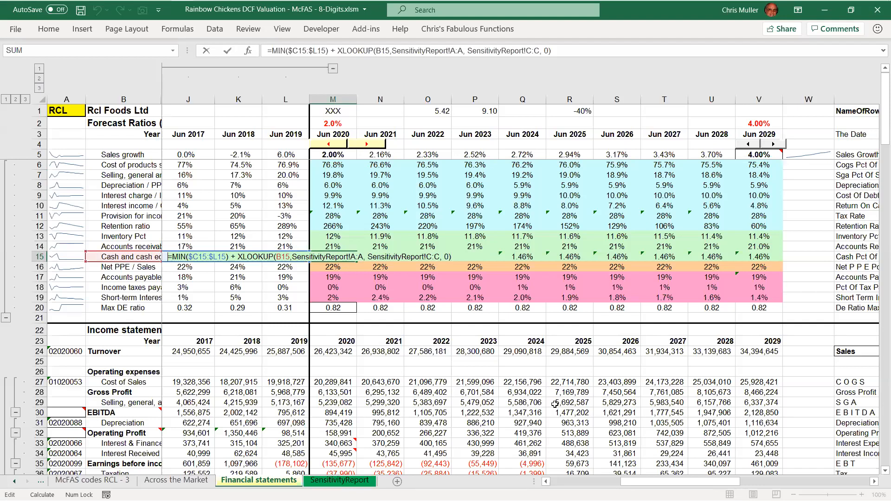
{"action": "key", "text": "shift+Right"}
{"action": "key", "text": "shift+Right"}
{"action": "key", "text": "shift+Right"}
{"action": "key", "text": "shift+Right"}
{"action": "key", "text": "shift+Right"}
{"action": "key", "text": "shift+Right"}
{"action": "key", "text": "shift+Right"}
{"action": "key", "text": "shift+Right"}
{"action": "key", "text": "shift+Right"}
{"action": "key", "text": "shift+Right"}
{"action": "key", "text": "shift+Right"}
{"action": "key", "text": "shift+Right"}
{"action": "key", "text": "shift+Right"}
{"action": "key", "text": "shift+Right"}
{"action": "key", "text": "shift+Right"}
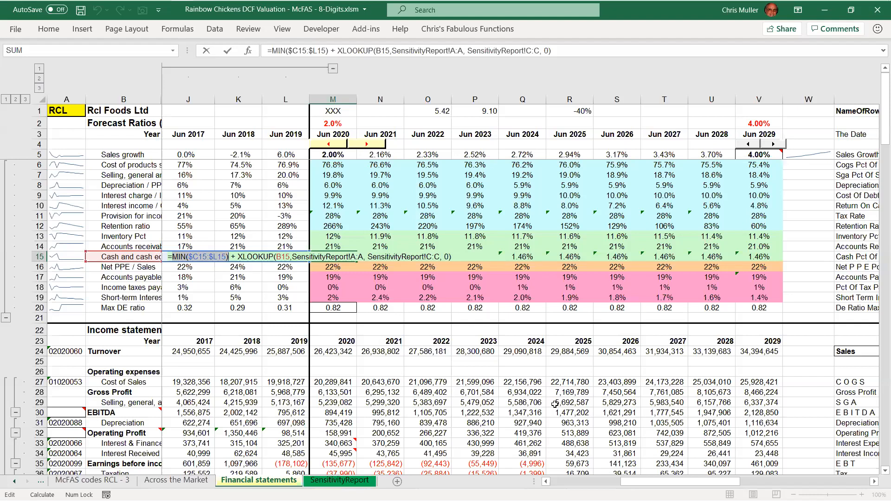
{"action": "key", "text": "ctrl+Return"}
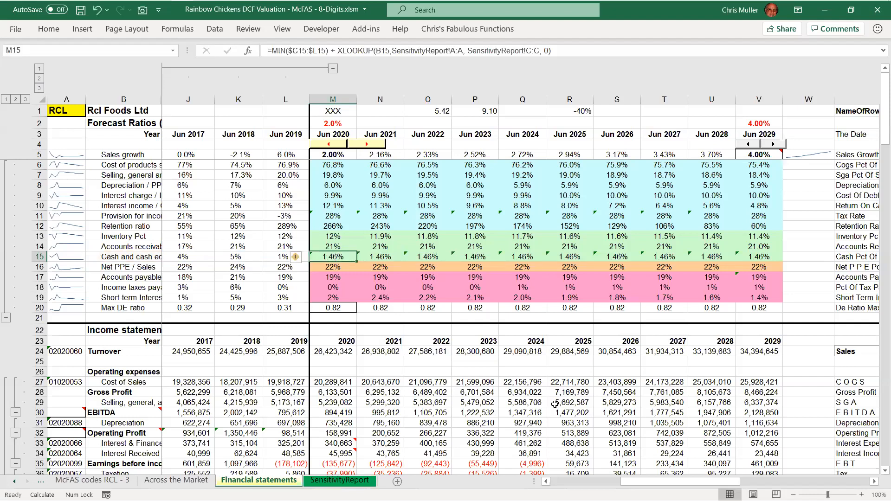
Enter the Jun 2023 cash ratio formula in P15 as =O15, keeping the cell selected
{"action": "key", "text": "Right"}
{"action": "key", "text": "Right"}
{"action": "key", "text": "Right"}
{"action": "type", "text": "=O15"}
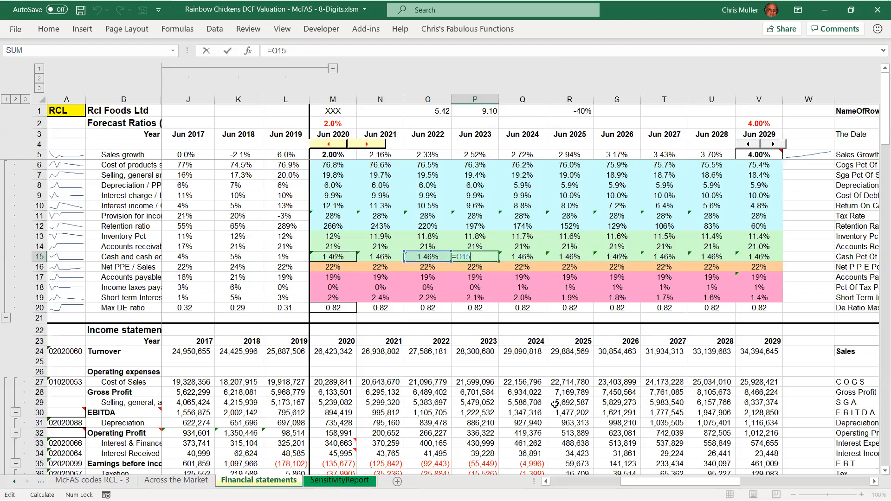
{"action": "key", "text": "ctrl+Return"}
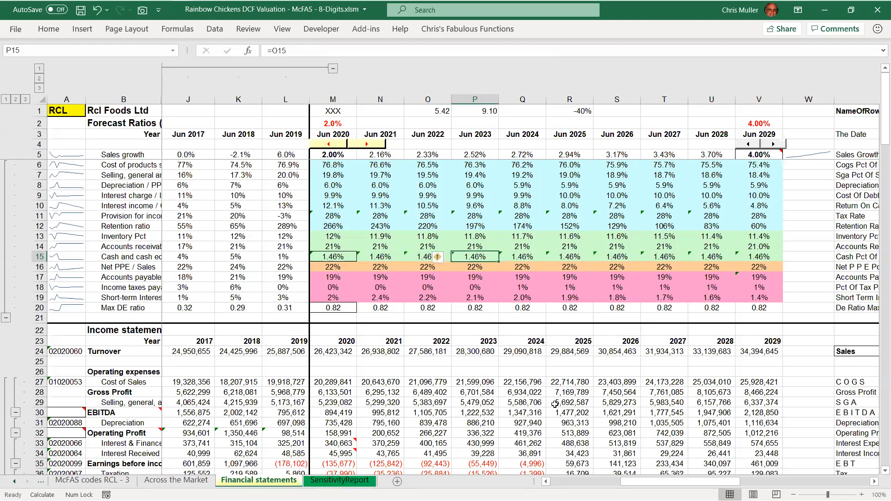
Review the Jun 2029 formulas from the cash ratio in V15 down to the Max DE ratio in V20
{"action": "key", "text": "Right"}
{"action": "key", "text": "ctrl+Right"}
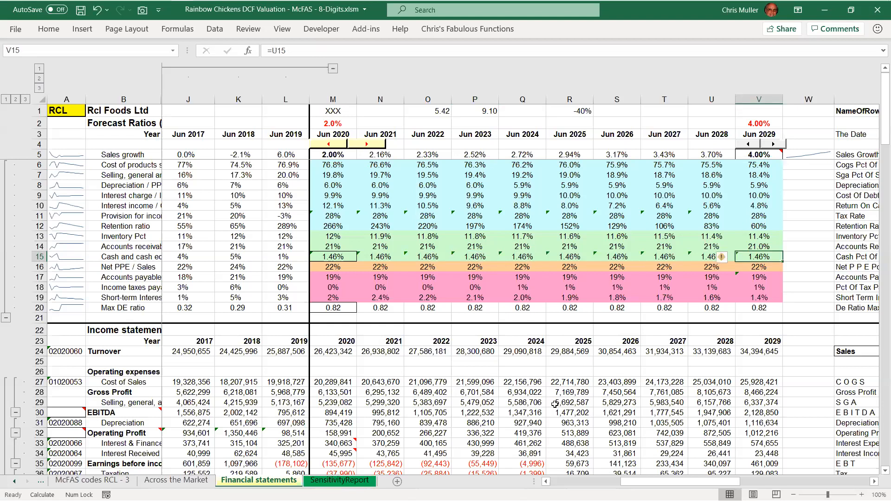
{"action": "key", "text": "Down"}
{"action": "key", "text": "Down"}
{"action": "key", "text": "Down"}
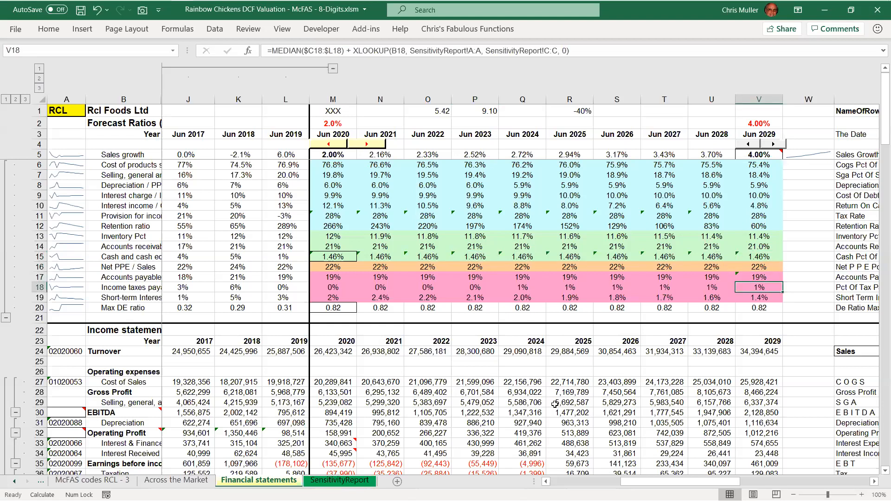
{"action": "key", "text": "Down"}
{"action": "key", "text": "Down"}
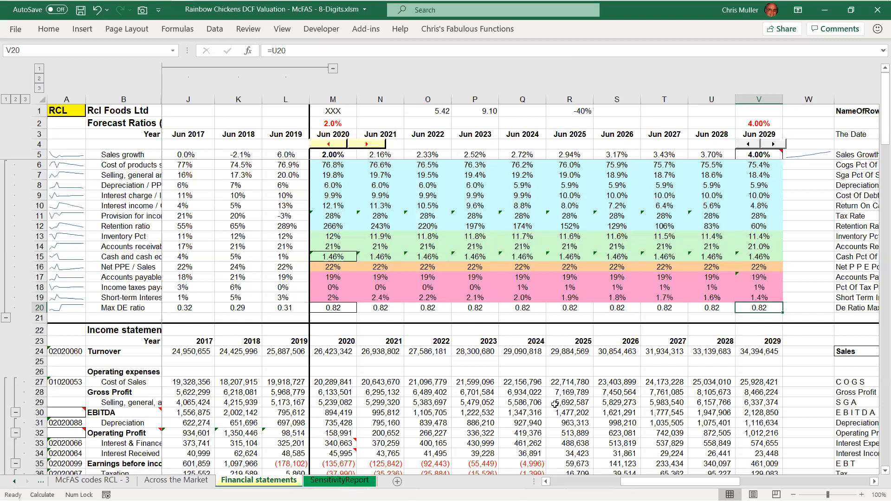
Examine the Jun 2020 Max DE ratio formula in M20, highlighting its MAX($C20:$L20) term, and leave the cell unedited
{"action": "key", "text": "Left"}
{"action": "key", "text": "Left"}
{"action": "key", "text": "Left"}
{"action": "key", "text": "Left"}
{"action": "key", "text": "Left"}
{"action": "key", "text": "Left"}
{"action": "key", "text": "Left"}
{"action": "key", "text": "Left"}
{"action": "key", "text": "Left"}
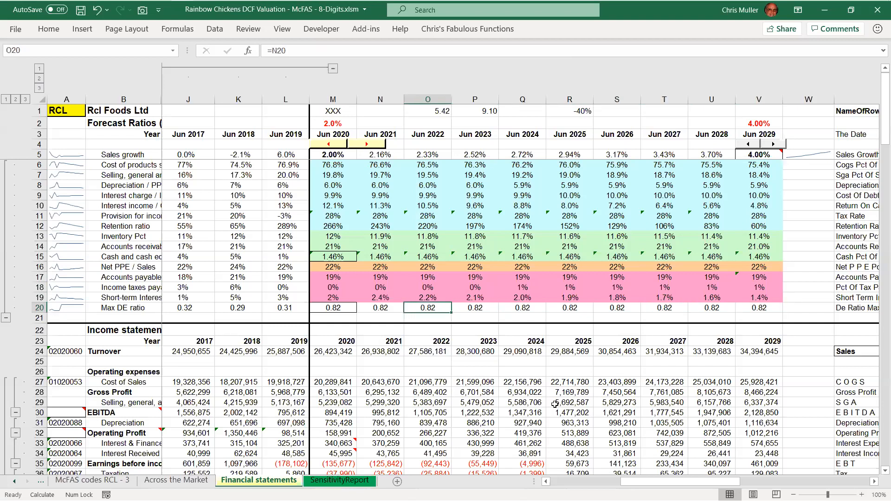
{"action": "key", "text": "F2"}
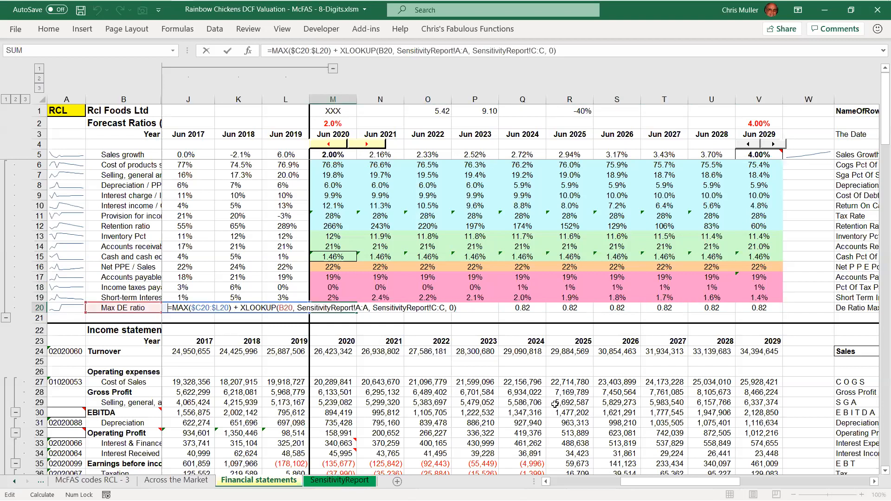
{"action": "key", "text": "shift+Right"}
{"action": "key", "text": "shift+Right"}
{"action": "key", "text": "shift+Right"}
{"action": "key", "text": "shift+Right"}
{"action": "key", "text": "shift+Right"}
{"action": "key", "text": "shift+Right"}
{"action": "key", "text": "shift+Right"}
{"action": "key", "text": "shift+Right"}
{"action": "key", "text": "shift+Right"}
{"action": "key", "text": "shift+Right"}
{"action": "key", "text": "shift+Right"}
{"action": "key", "text": "shift+Right"}
{"action": "key", "text": "shift+Right"}
{"action": "key", "text": "shift+Right"}
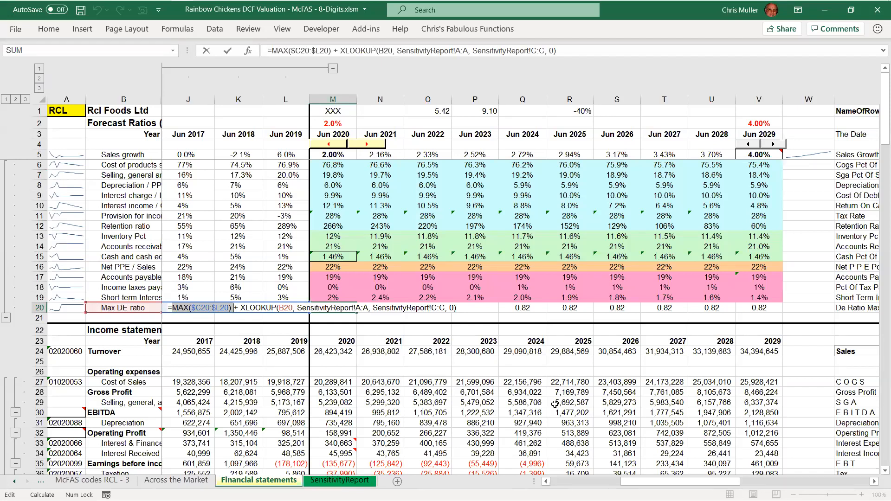
{"action": "key", "text": "Escape"}
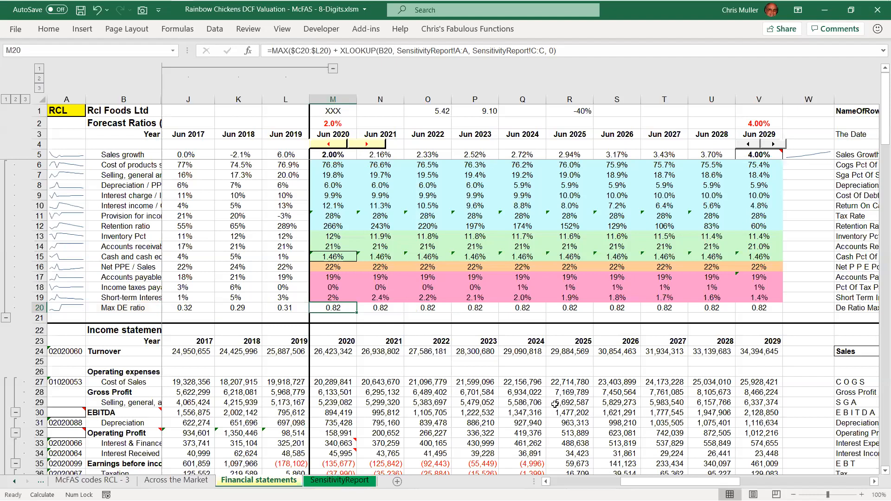
Inspect the cell reference in the Jun 2023 Max DE ratio formula in P20 and leave it unedited
{"action": "key", "text": "Right"}
{"action": "key", "text": "Right"}
{"action": "key", "text": "Right"}
{"action": "key", "text": "F2"}
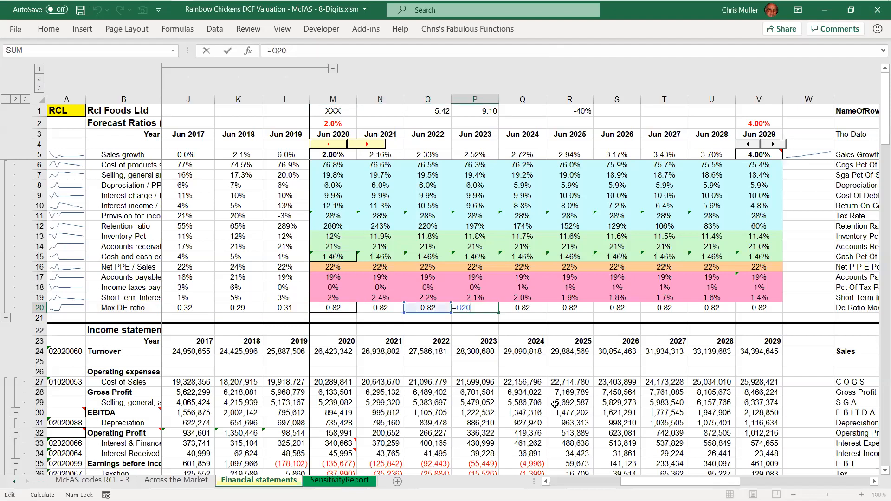
{"action": "key", "text": "Escape"}
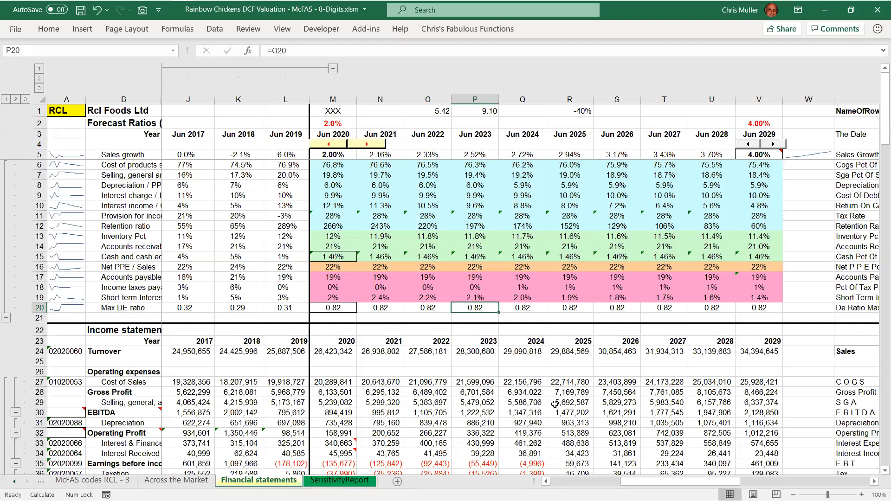
Review the Jun 2029 formulas in column V from the short-term interest ratio in V19 up to the selling and general ratio in V7
{"action": "key", "text": "Right"}
{"action": "key", "text": "Right"}
{"action": "key", "text": "Right"}
{"action": "key", "text": "Right"}
{"action": "key", "text": "Right"}
{"action": "key", "text": "Right"}
{"action": "key", "text": "Up"}
{"action": "key", "text": "Up"}
{"action": "key", "text": "Up"}
{"action": "key", "text": "Up"}
{"action": "key", "text": "Up"}
{"action": "key", "text": "Up"}
{"action": "key", "text": "Up"}
{"action": "key", "text": "Up"}
{"action": "key", "text": "Up"}
{"action": "key", "text": "Up"}
{"action": "key", "text": "Up"}
{"action": "key", "text": "Up"}
{"action": "key", "text": "Up"}
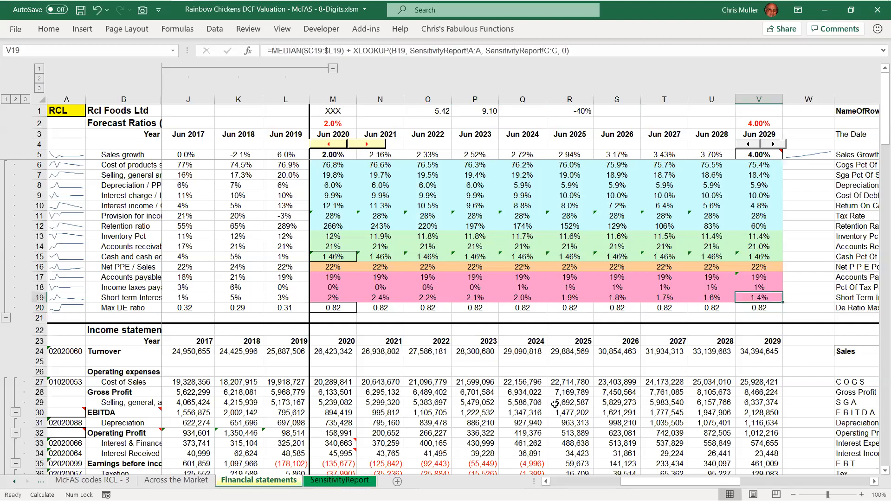
{"action": "key", "text": "Right"}
{"action": "key", "text": "Right"}
{"action": "key", "text": "Right"}
{"action": "key", "text": "Right"}
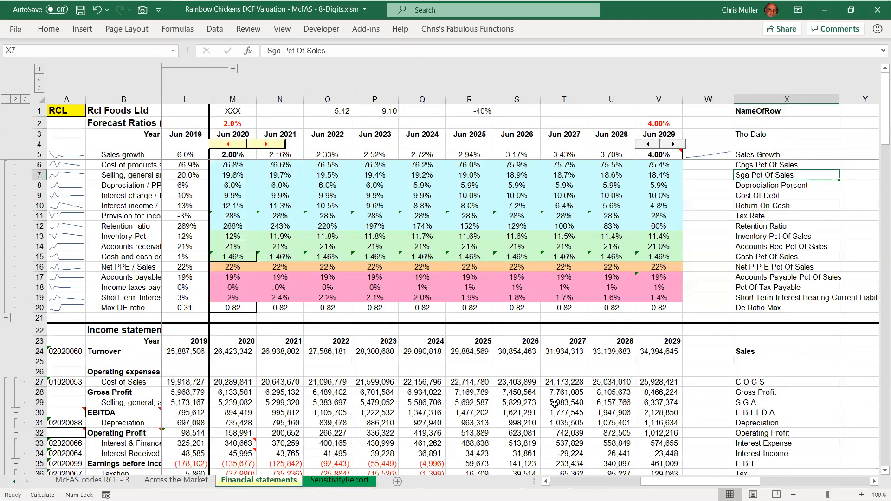
{"action": "key", "text": "Left"}
{"action": "key", "text": "Left"}
{"action": "key", "text": "Left"}
{"action": "key", "text": "Left"}
{"action": "key", "text": "Left"}
{"action": "key", "text": "Right"}
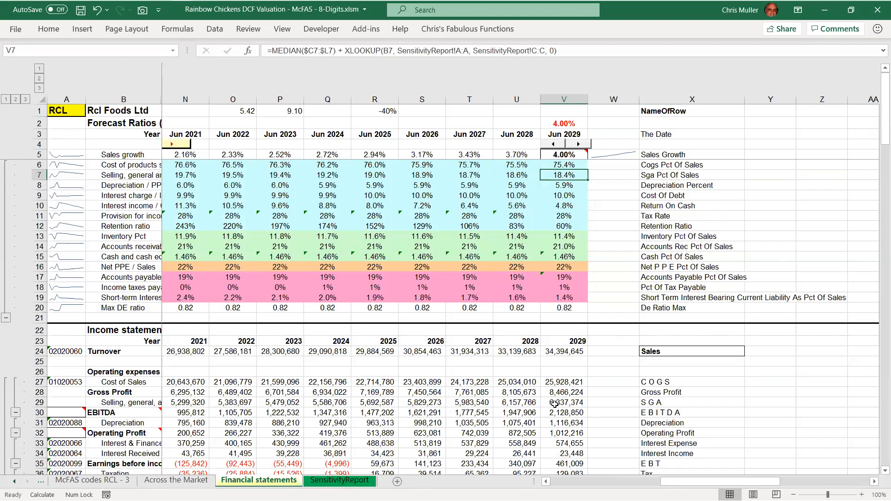
Try replacing the XLOOKUP term in the V7 formula with 0, and undo the replacement
{"action": "key", "text": "F2"}
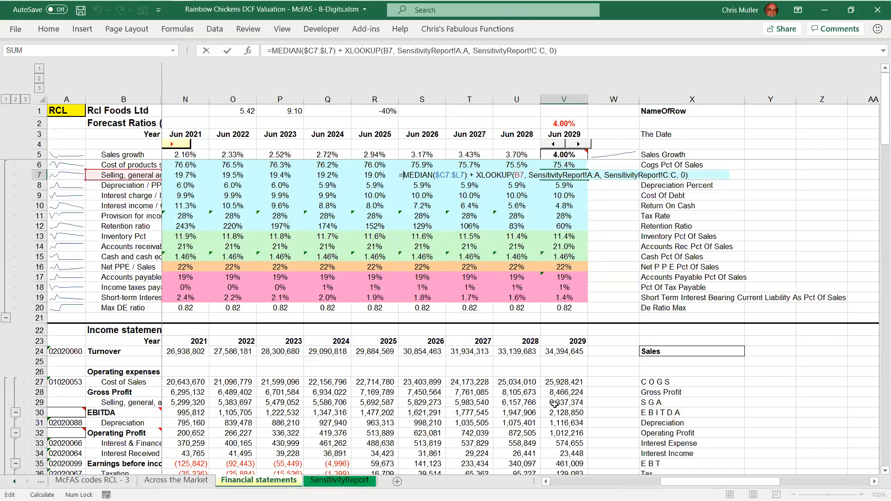
{"action": "key", "text": "Right"}
{"action": "key", "text": "Right"}
{"action": "key", "text": "Right"}
{"action": "key", "text": "Right"}
{"action": "key", "text": "Right"}
{"action": "key", "text": "Right"}
{"action": "key", "text": "Right"}
{"action": "key", "text": "Right"}
{"action": "key", "text": "Right"}
{"action": "key", "text": "Right"}
{"action": "key", "text": "Right"}
{"action": "key", "text": "Right"}
{"action": "key", "text": "Right"}
{"action": "key", "text": "Right"}
{"action": "key", "text": "Right"}
{"action": "key", "text": "Right"}
{"action": "key", "text": "Right"}
{"action": "key", "text": "Right"}
{"action": "key", "text": "shift+End"}
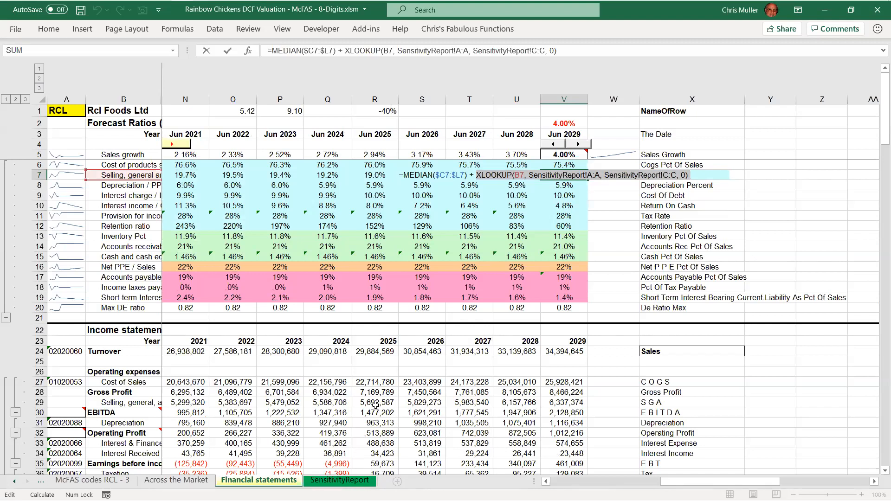
{"action": "type", "text": "0"}
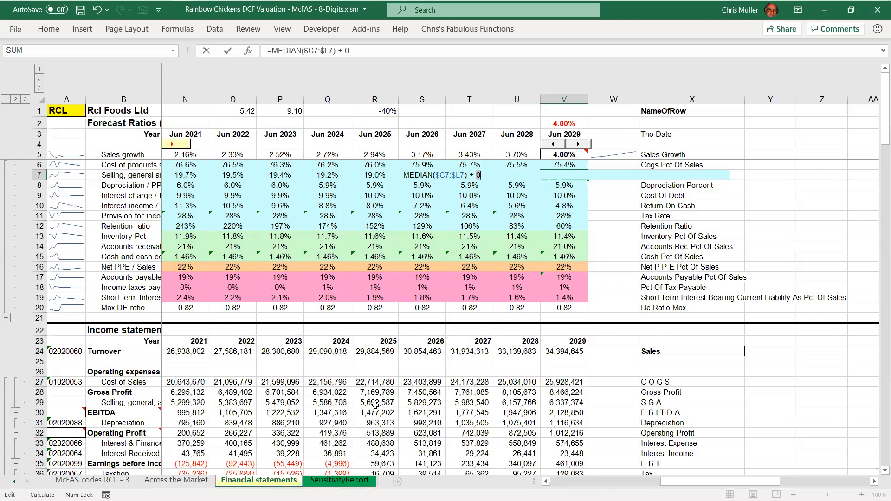
{"action": "key", "text": "ctrl+z"}
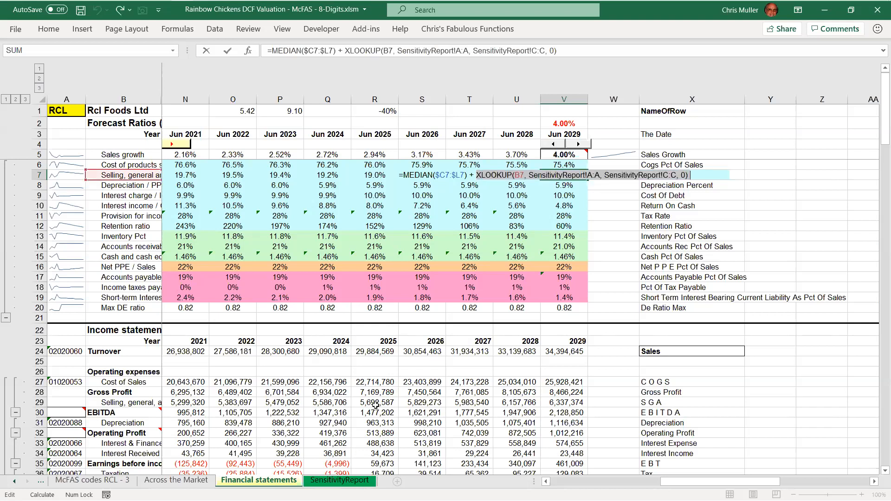
Highlight the if_not_found argument 0 of the XLOOKUP in V7, leaving the formula as it is
{"action": "key", "text": "End"}
{"action": "key", "text": "Left"}
{"action": "key", "text": "shift+Left"}
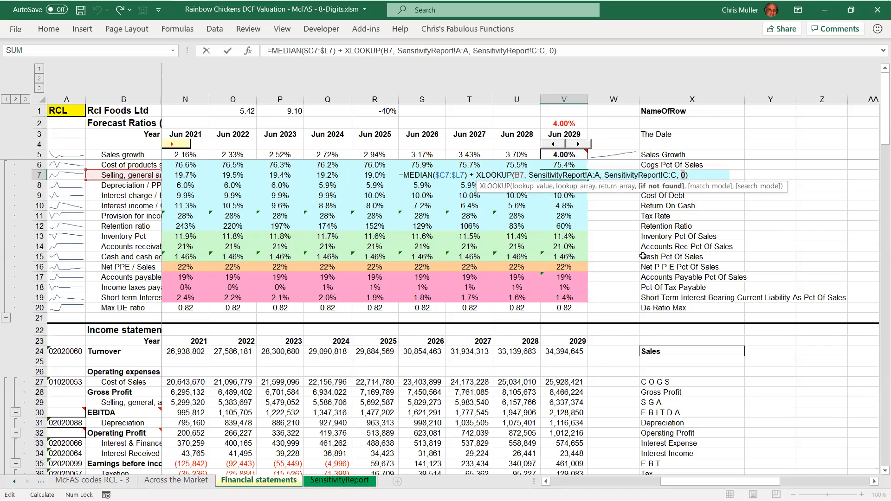
{"action": "key", "text": "ctrl+Return"}
Highlight the whole + XLOOKUP(B7, SensitivityReport!A:A, SensitivityReport!C:C, 0) addition in V7 and leave the formula unedited
{"action": "key", "text": "End"}
{"action": "key", "text": "F2"}
{"action": "key", "text": "ctrl+shift+Left"}
{"action": "key", "text": "ctrl+shift+Left"}
{"action": "key", "text": "ctrl+shift+Left"}
{"action": "key", "text": "ctrl+shift+Left"}
{"action": "key", "text": "ctrl+shift+Left"}
{"action": "key", "text": "ctrl+shift+Left"}
{"action": "key", "text": "ctrl+shift+Left"}
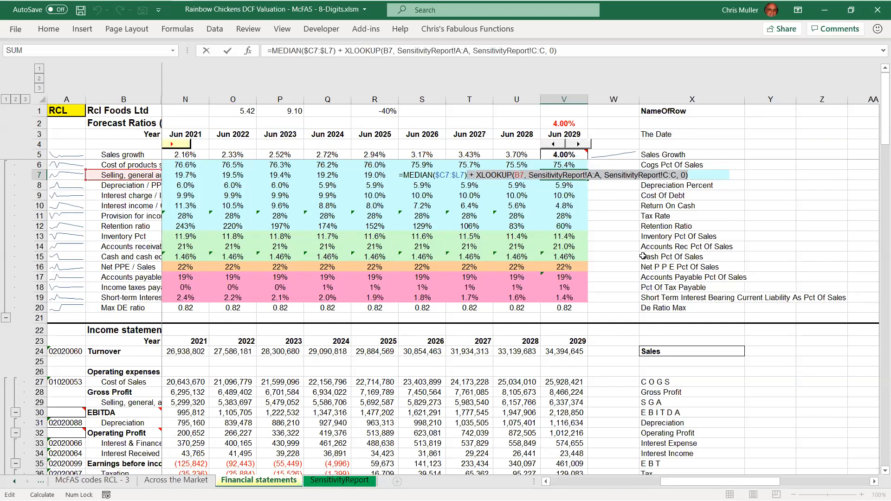
{"action": "key", "text": "ctrl+Return"}
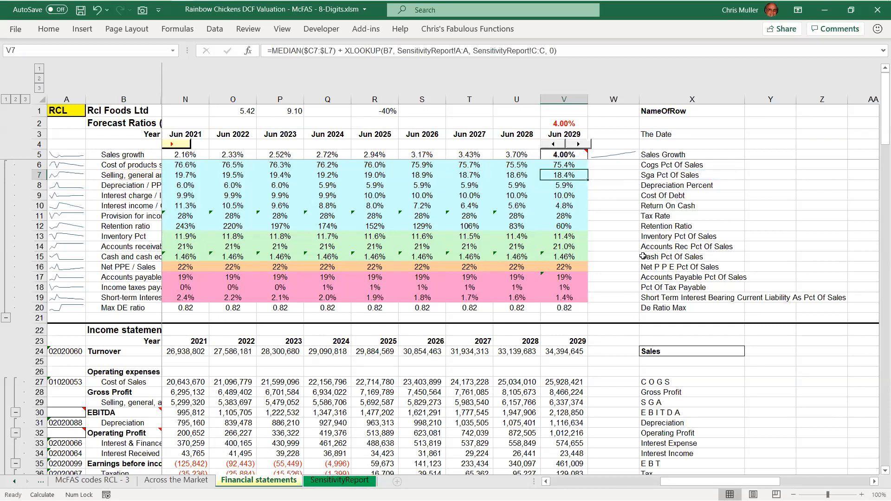
Review the selling and general ratio formulas in row 7 from Jun 2029 back to Jun 2019 in L7
{"action": "key", "text": "Left"}
{"action": "key", "text": "Left"}
{"action": "key", "text": "Left"}
{"action": "key", "text": "Left"}
{"action": "key", "text": "Left"}
{"action": "key", "text": "Left"}
{"action": "key", "text": "Left"}
{"action": "key", "text": "Left"}
{"action": "key", "text": "Left"}
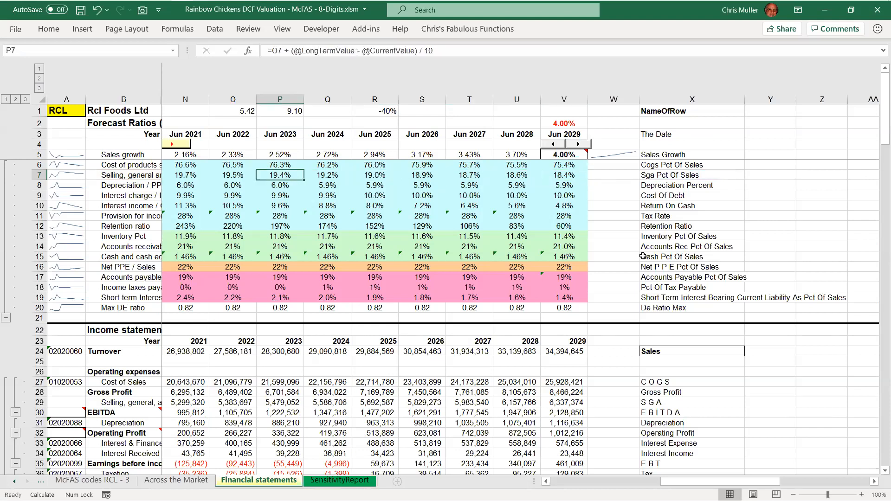
{"action": "key", "text": "Left"}
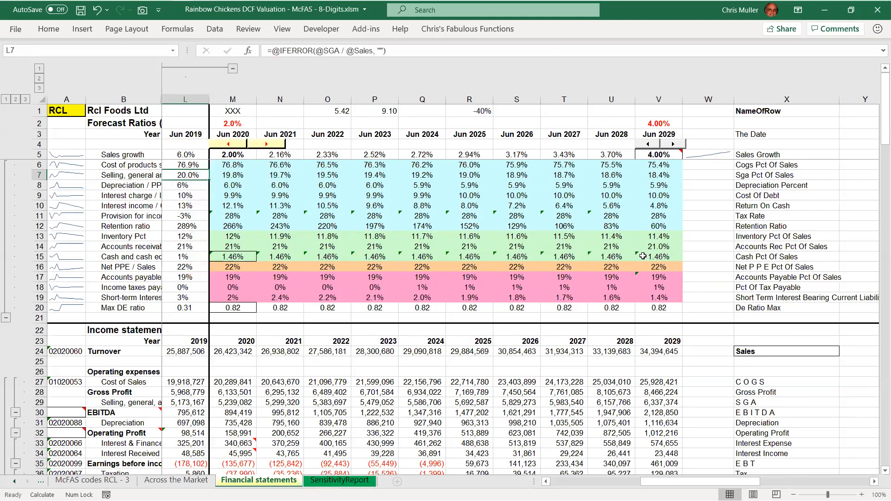
Inspect the Jun 2020 sales growth formula in M5 and the base growth inputs in M2 and V2
{"action": "key", "text": "Right"}
{"action": "key", "text": "Up"}
{"action": "key", "text": "Up"}
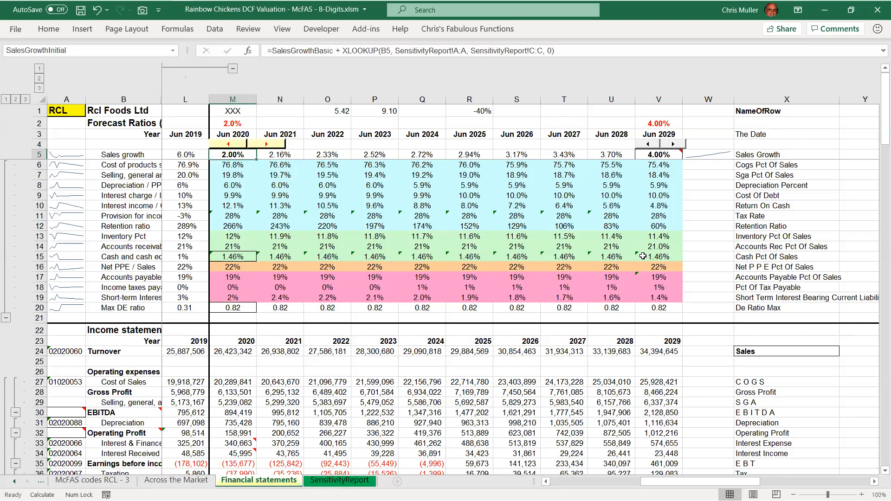
{"action": "key", "text": "Up"}
{"action": "key", "text": "Up"}
{"action": "key", "text": "Up"}
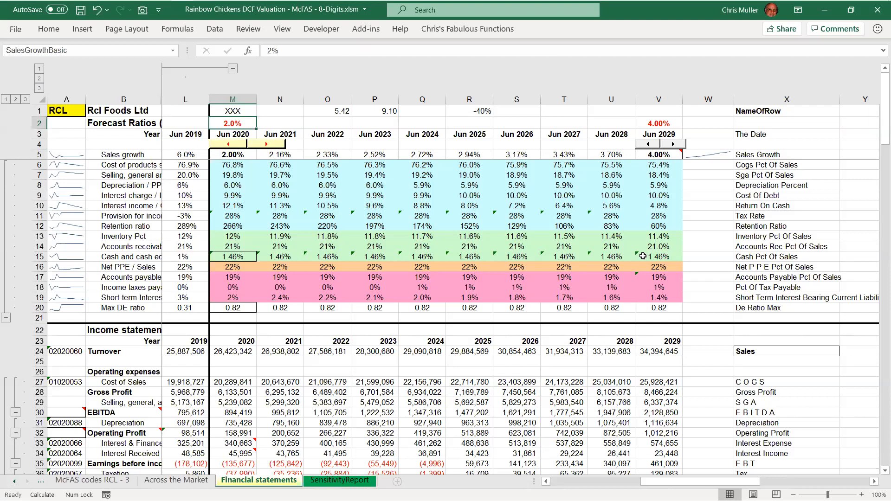
{"action": "key", "text": "ctrl+Right"}
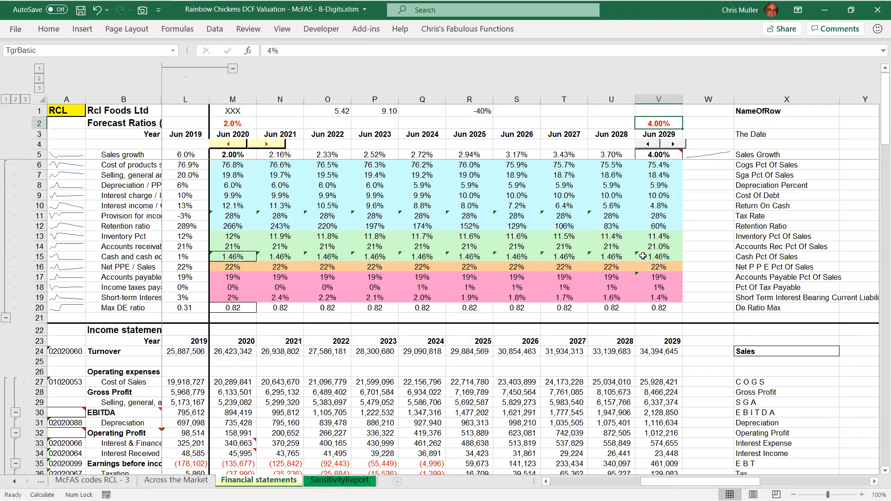
Inspect the Jun 2022 sales growth formula in O5 with its highlighted references and leave it unedited
{"action": "key", "text": "Down"}
{"action": "key", "text": "Down"}
{"action": "key", "text": "Down"}
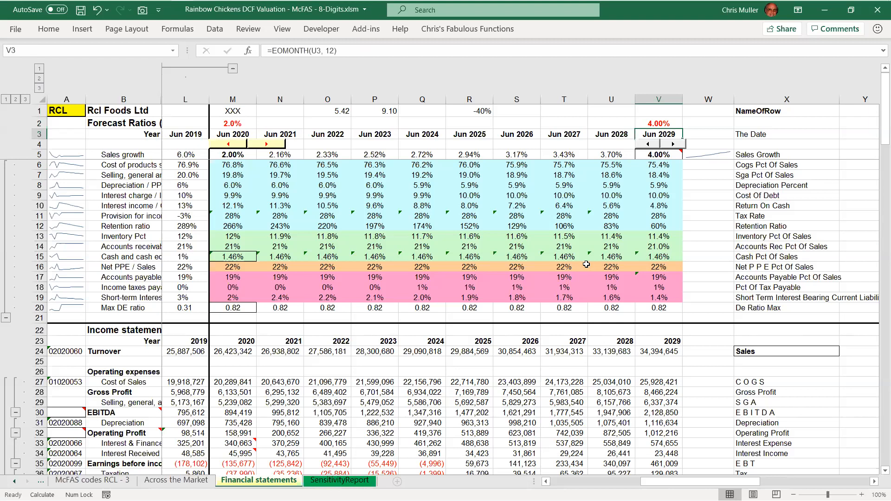
{"action": "key", "text": "Left"}
{"action": "key", "text": "Left"}
{"action": "key", "text": "Left"}
{"action": "key", "text": "Left"}
{"action": "key", "text": "Left"}
{"action": "key", "text": "Left"}
{"action": "key", "text": "Left"}
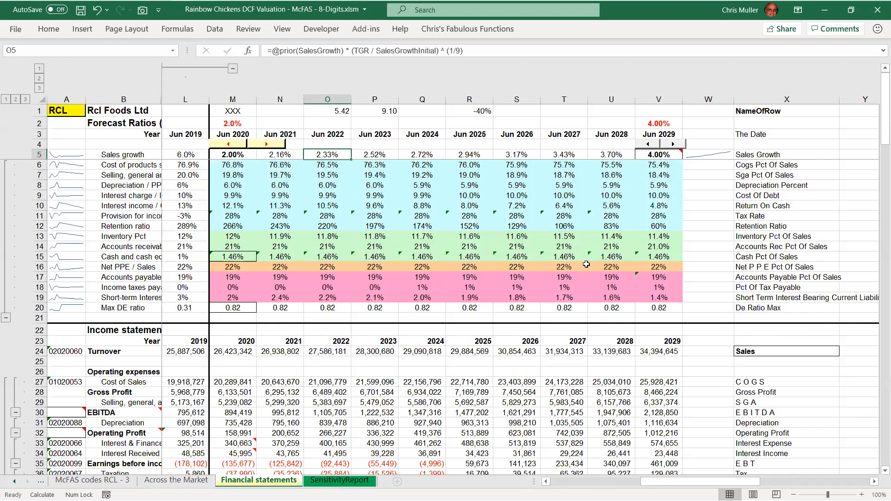
{"action": "key", "text": "F2"}
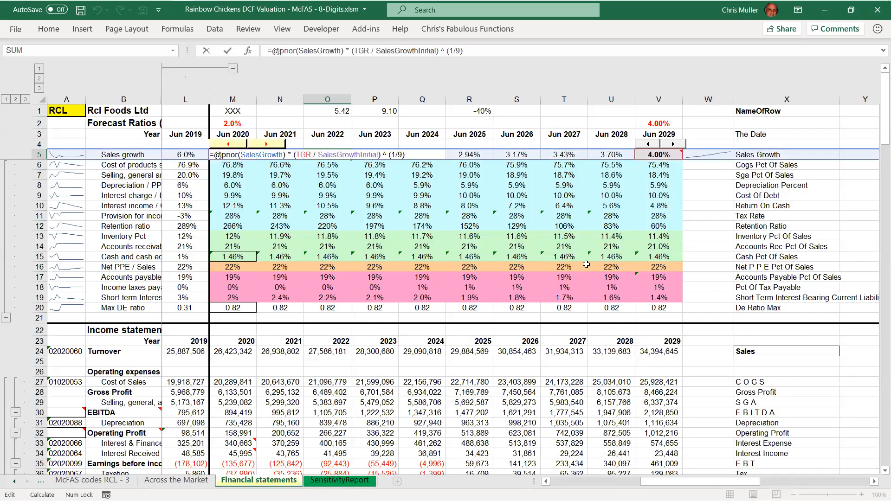
{"action": "key", "text": "Escape"}
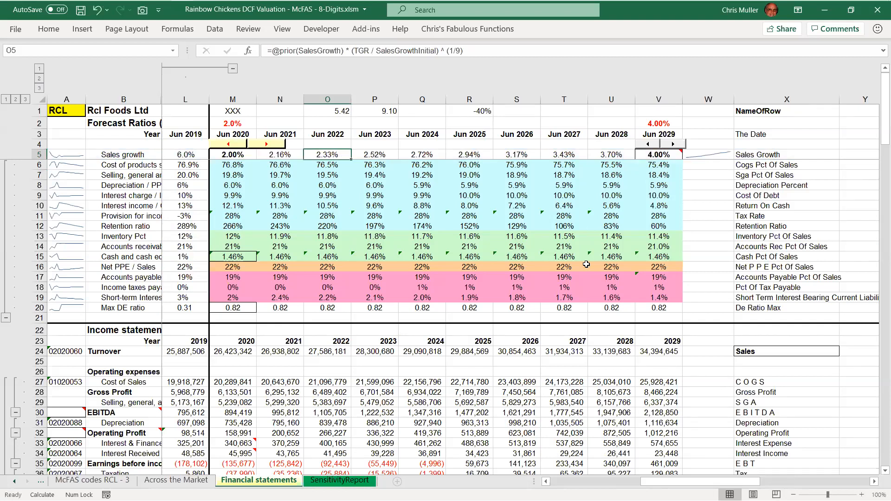
Select the forecast sales growth range M5:V5
{"action": "key", "text": "Left"}
{"action": "key", "text": "Left"}
{"action": "key", "text": "ctrl+shift+Right"}
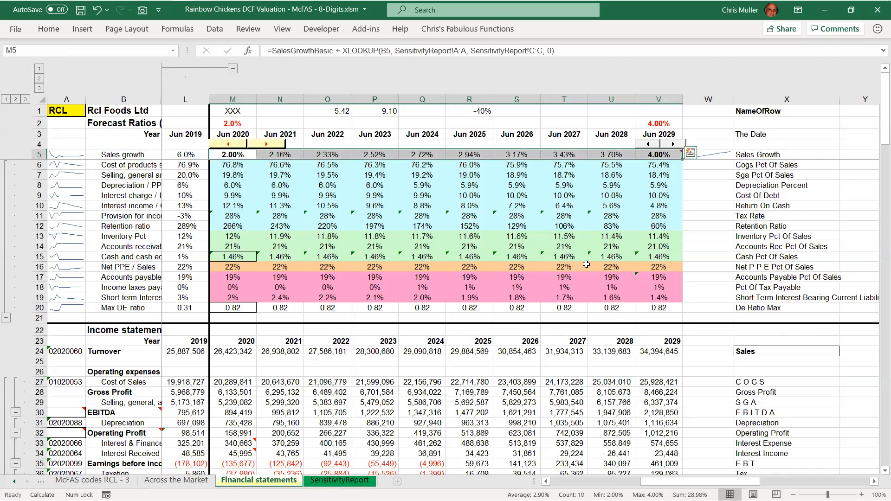
{"action": "key", "text": "Right"}
{"action": "key", "text": "Right"}
{"action": "key", "text": "Right"}
{"action": "key", "text": "F2"}
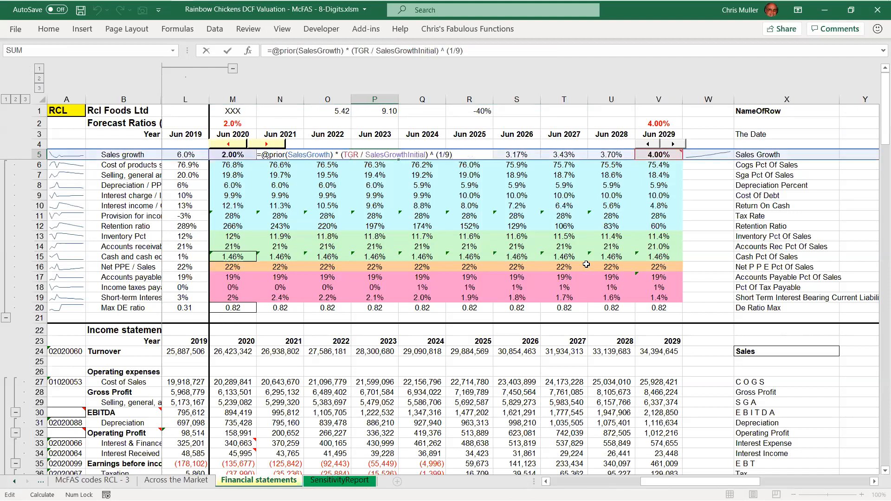
{"action": "key", "text": "shift+Right"}
{"action": "key", "text": "shift+Right"}
{"action": "key", "text": "shift+Right"}
{"action": "key", "text": "shift+Right"}
{"action": "key", "text": "shift+Right"}
{"action": "key", "text": "shift+Right"}
{"action": "key", "text": "shift+Right"}
{"action": "key", "text": "shift+Right"}
{"action": "key", "text": "shift+Right"}
{"action": "key", "text": "shift+Right"}
{"action": "key", "text": "shift+Right"}
{"action": "key", "text": "shift+Right"}
{"action": "key", "text": "shift+Right"}
{"action": "key", "text": "shift+Right"}
{"action": "key", "text": "shift+Right"}
{"action": "key", "text": "shift+Right"}
{"action": "key", "text": "shift+Right"}
{"action": "key", "text": "shift+Right"}
{"action": "key", "text": "shift+Right"}
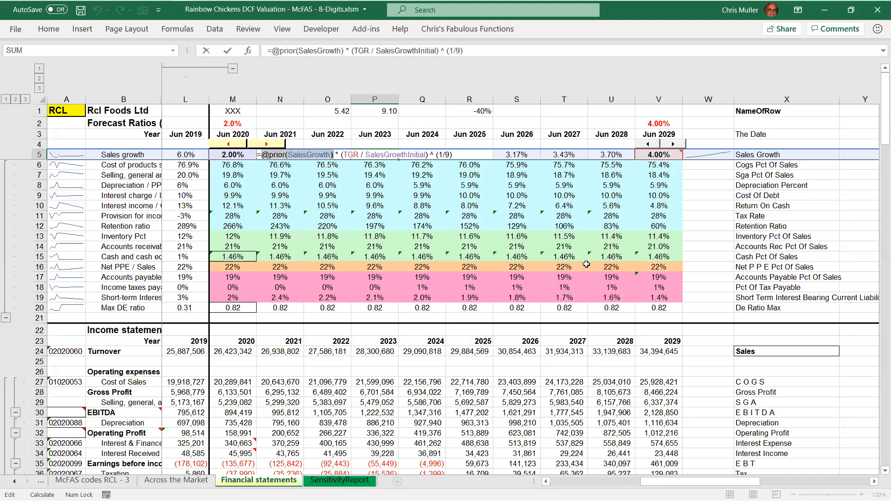
{"action": "key", "text": "shift+Right"}
{"action": "key", "text": "shift+Right"}
{"action": "key", "text": "shift+Right"}
{"action": "key", "text": "shift+Right"}
{"action": "key", "text": "shift+Right"}
{"action": "key", "text": "shift+Right"}
{"action": "key", "text": "shift+Right"}
{"action": "key", "text": "shift+Right"}
{"action": "mouse_move", "coordinate": [654, 155]}
{"action": "key", "text": "ctrl+Return"}
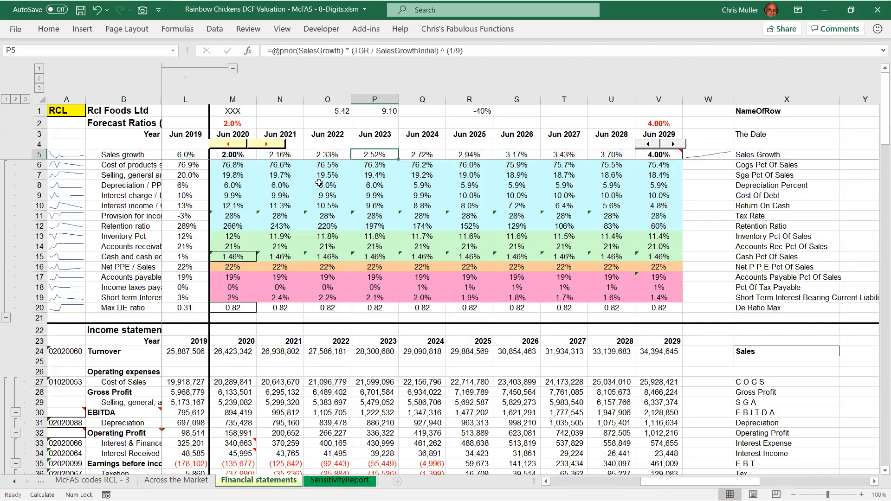
Inspect the formulas for the initial sales growth in M5 and the terminal growth rate in V5
{"action": "left_click", "coordinate": [238, 154]}
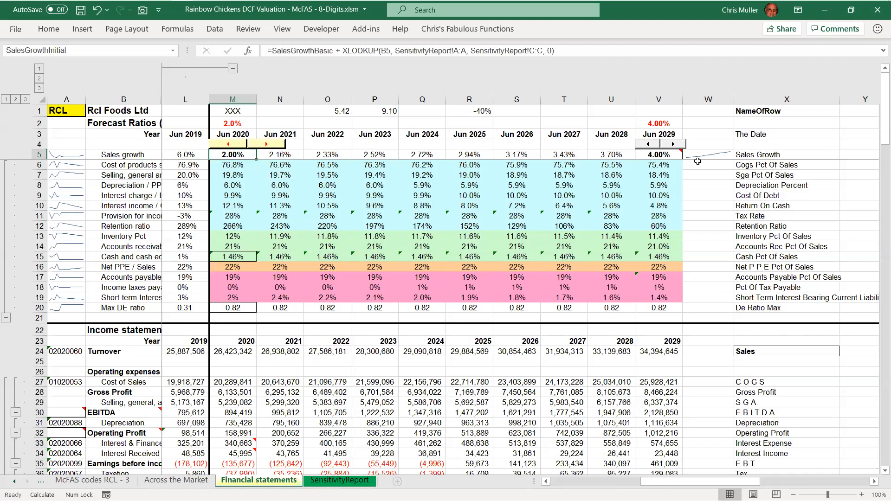
{"action": "left_click", "coordinate": [673, 154]}
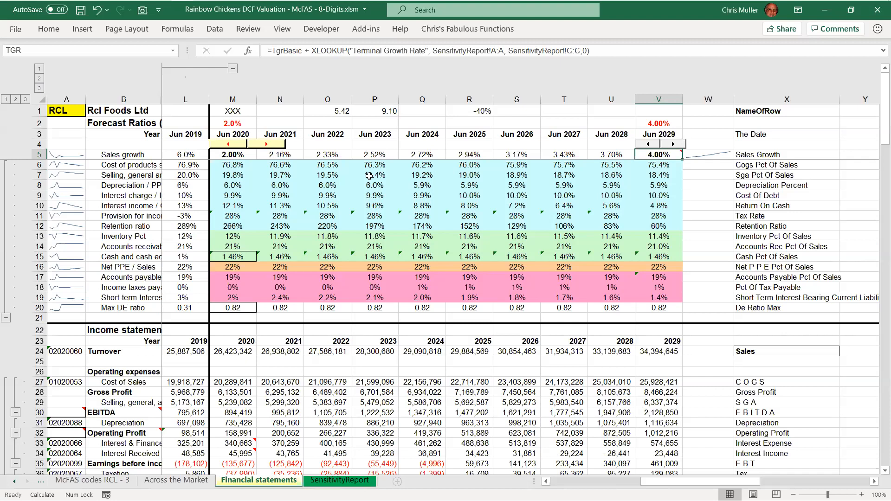
Try 2.5% as the base sales growth in M2, restore it to 2.0%, and select the base terminal growth input in V2
{"action": "left_click", "coordinate": [268, 145]}
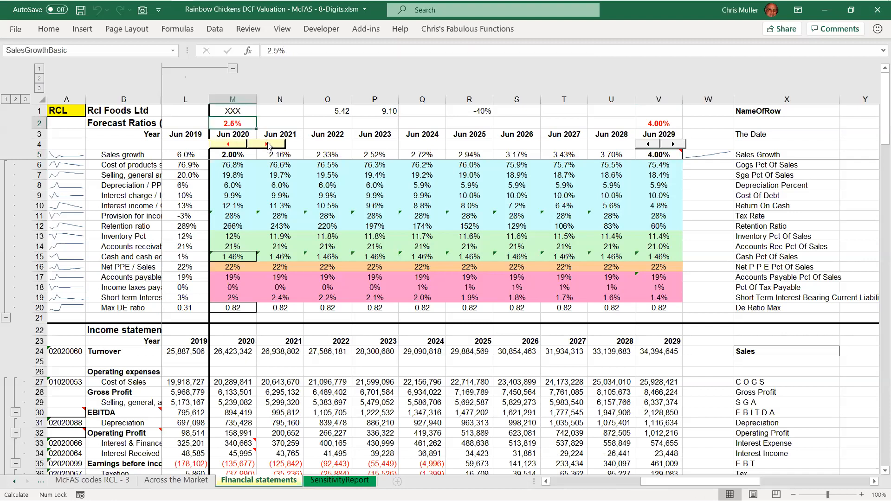
{"action": "left_click", "coordinate": [229, 145]}
{"action": "left_click", "coordinate": [667, 124]}
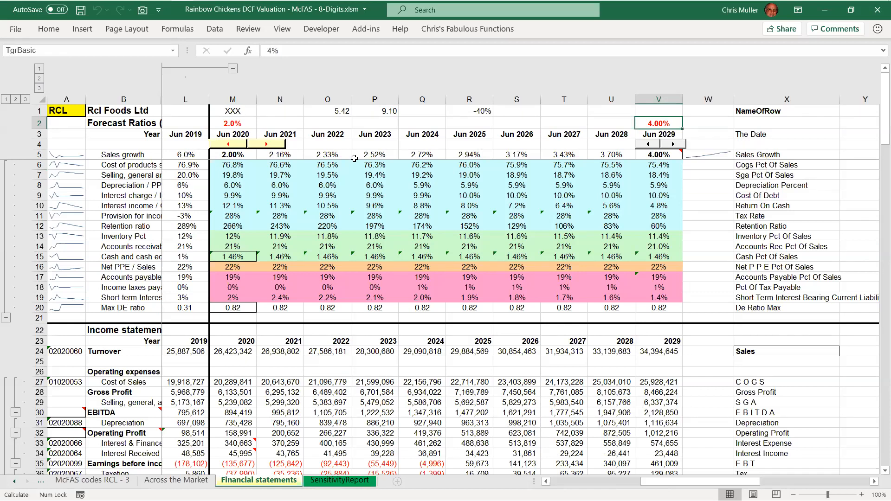
Highlight the XLOOKUP(B5, SensitivityReport!A:A, SensitivityReport!C:C, 0) term in the M5 sales growth formula and leave the cell unedited
{"action": "left_click", "coordinate": [236, 154]}
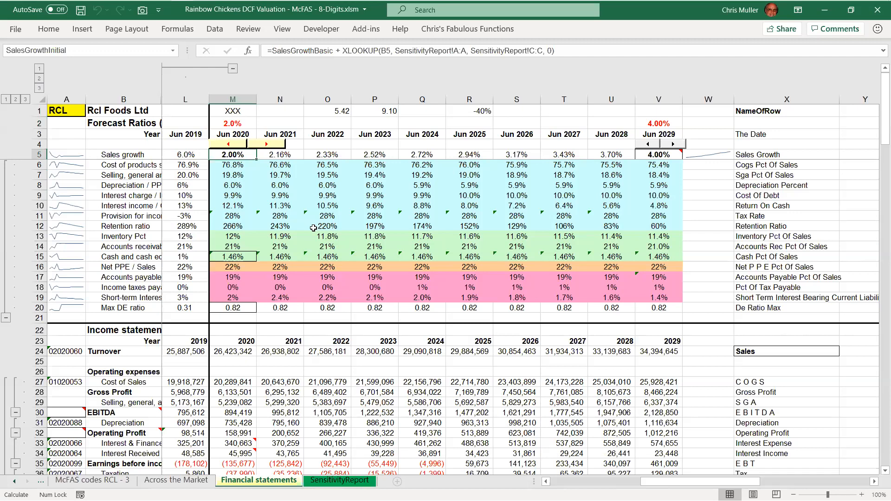
{"action": "key", "text": "F2"}
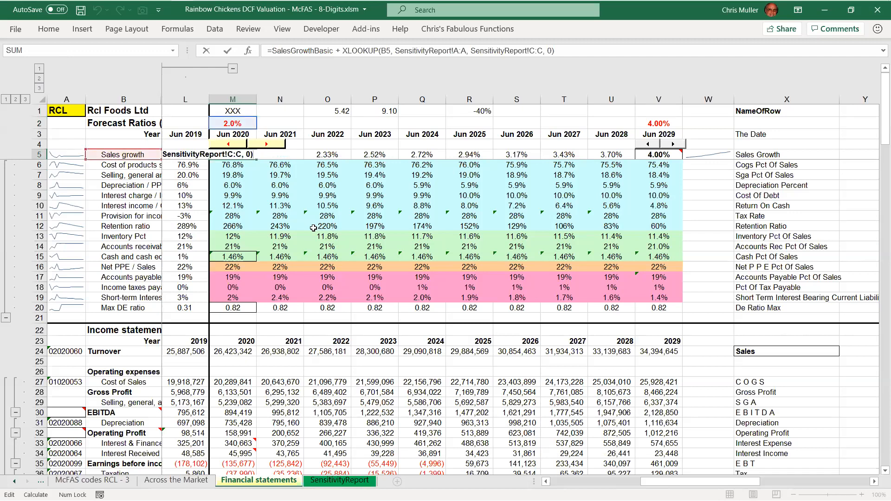
{"action": "left_click", "coordinate": [595, 51]}
{"action": "key", "text": "ctrl+shift+Left"}
{"action": "key", "text": "ctrl+shift+Left"}
{"action": "key", "text": "ctrl+shift+Left"}
{"action": "key", "text": "ctrl+shift+Left"}
{"action": "key", "text": "ctrl+shift+Left"}
{"action": "key", "text": "ctrl+shift+Left"}
{"action": "key", "text": "ctrl+shift+Left"}
{"action": "key", "text": "ctrl+shift+Left"}
{"action": "key", "text": "ctrl+shift+Left"}
{"action": "key", "text": "ctrl+shift+Left"}
{"action": "key", "text": "ctrl+shift+Left"}
{"action": "key", "text": "ctrl+shift+Left"}
{"action": "key", "text": "ctrl+shift+Right"}
{"action": "key", "text": "ctrl+shift+Right"}
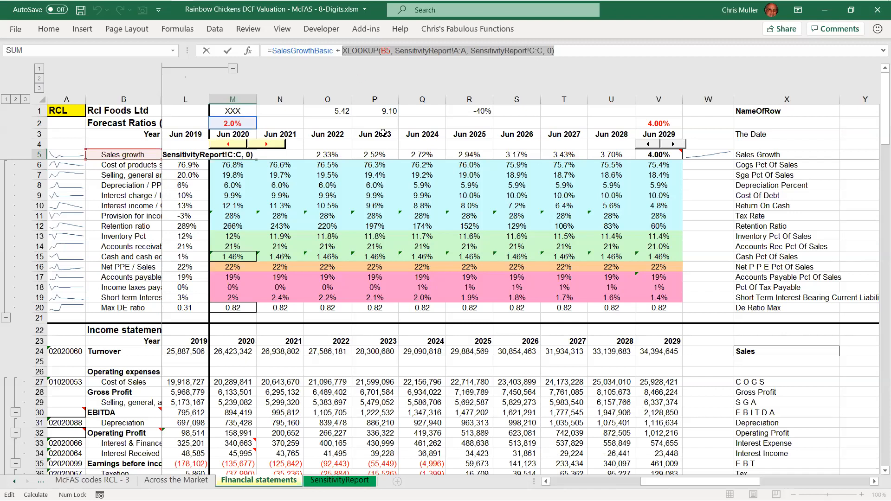
{"action": "key", "text": "Escape"}
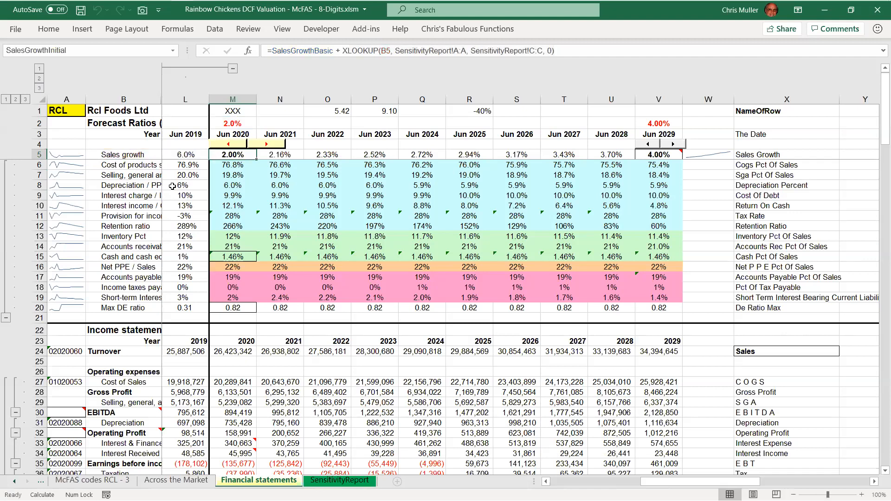
Open the Jun 2029 terminal growth formula in V5 and highlight its XLOOKUP("Terminal Growth Rate", SensitivityReport!A:A, SensitivityReport!C:C,0) term
{"action": "key", "text": "ctrl+Right"}
{"action": "key", "text": "F2"}
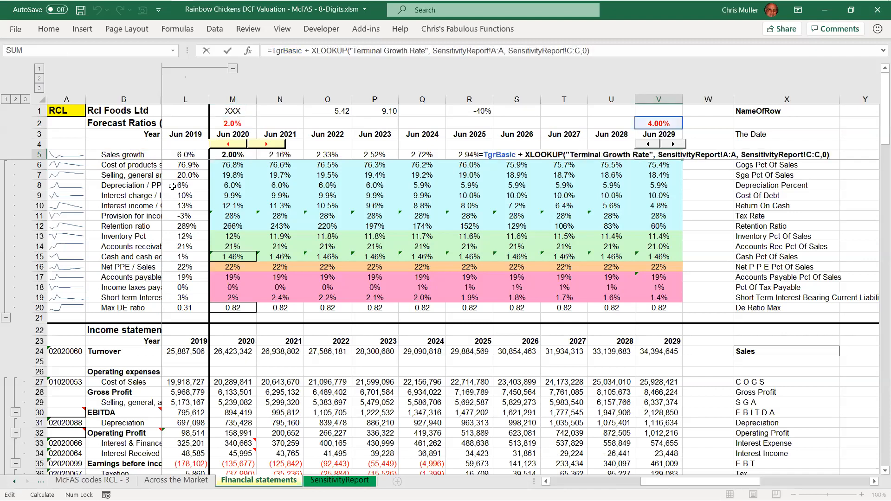
{"action": "key", "text": "shift+Home"}
{"action": "key", "text": "ctrl+shift+Right"}
{"action": "key", "text": "ctrl+shift+Right"}
{"action": "key", "text": "ctrl+shift+Right"}
{"action": "key", "text": "shift+Right"}
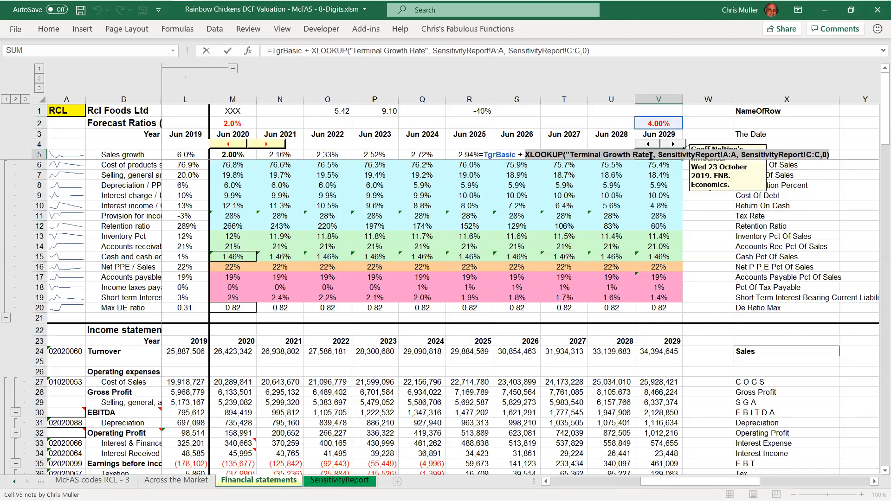
Evaluate the highlighted XLOOKUP term inside the V5 terminal growth formula and discard the replacement
{"action": "key", "text": "F9"}
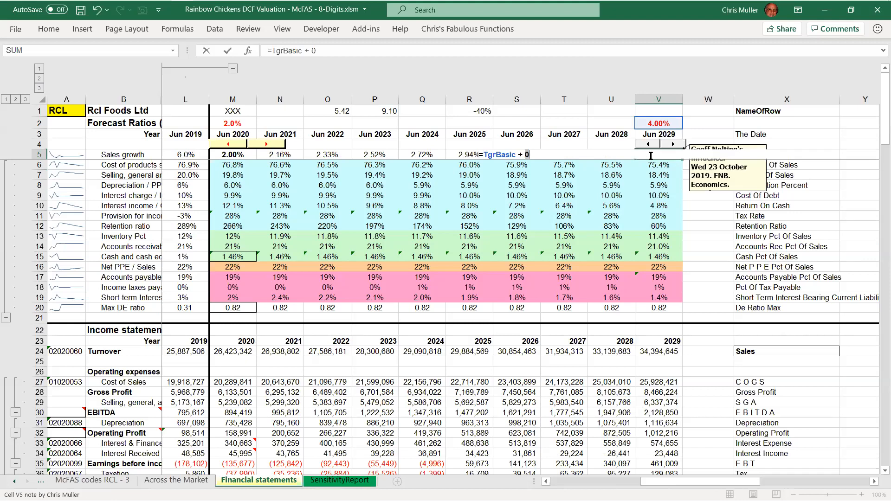
{"action": "key", "text": "Escape"}
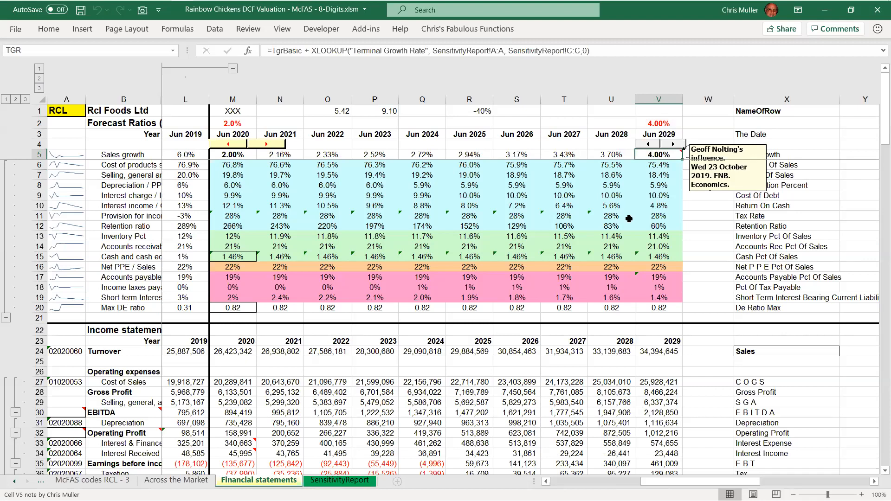
Inspect the accounts receivable ratio formulas in row 14, from the P14 forecast back to the Jun 2019 actual in L14
{"action": "left_click", "coordinate": [357, 251]}
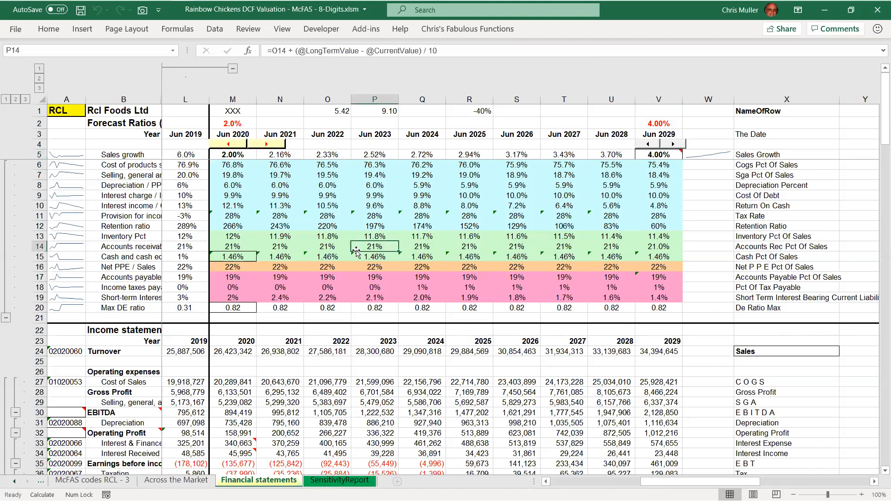
{"action": "key", "text": "Left"}
{"action": "key", "text": "Left"}
{"action": "key", "text": "Left"}
{"action": "key", "text": "Left"}
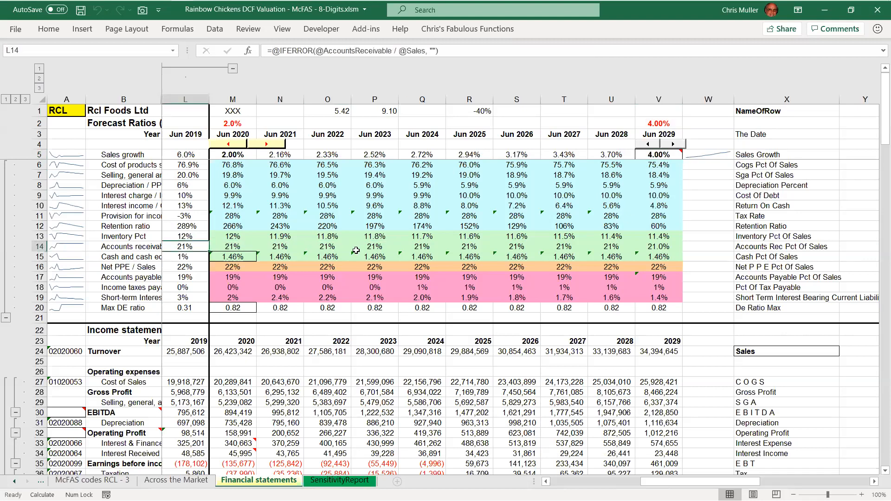
Highlight the Jun 2029 final-year ratios V6:V11, starting at the MEDIAN formula in V6
{"action": "key", "text": "Up"}
{"action": "key", "text": "Up"}
{"action": "key", "text": "Up"}
{"action": "key", "text": "Up"}
{"action": "key", "text": "ctrl+Right"}
{"action": "key", "text": "Up"}
{"action": "key", "text": "Up"}
{"action": "key", "text": "Up"}
{"action": "key", "text": "Up"}
{"action": "key", "text": "shift+Down"}
{"action": "key", "text": "shift+Down"}
{"action": "key", "text": "shift+Down"}
{"action": "key", "text": "shift+Down"}
{"action": "key", "text": "shift+Down"}
{"action": "key", "text": "shift+Down"}
{"action": "key", "text": "shift+Down"}
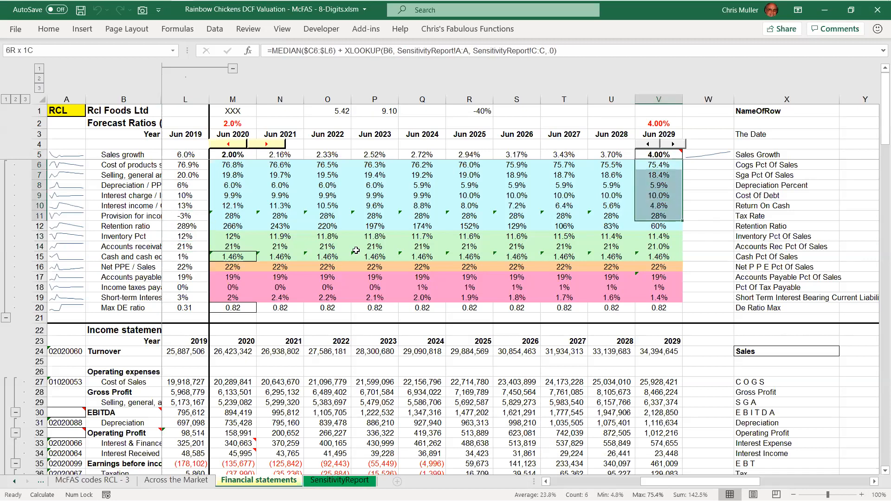
Review the base terminal growth input in V2 and the V5 formula that uses it, leaving both unedited
{"action": "key", "text": "Up"}
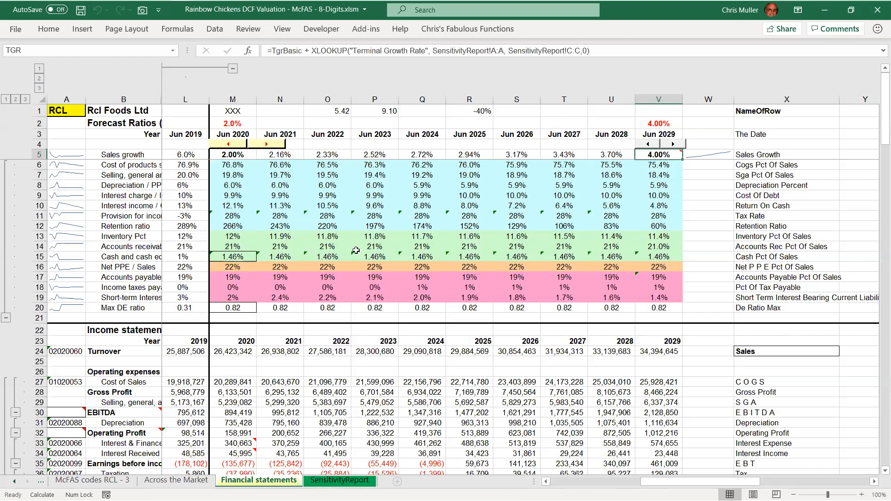
{"action": "key", "text": "Up"}
{"action": "key", "text": "Up"}
{"action": "key", "text": "Up"}
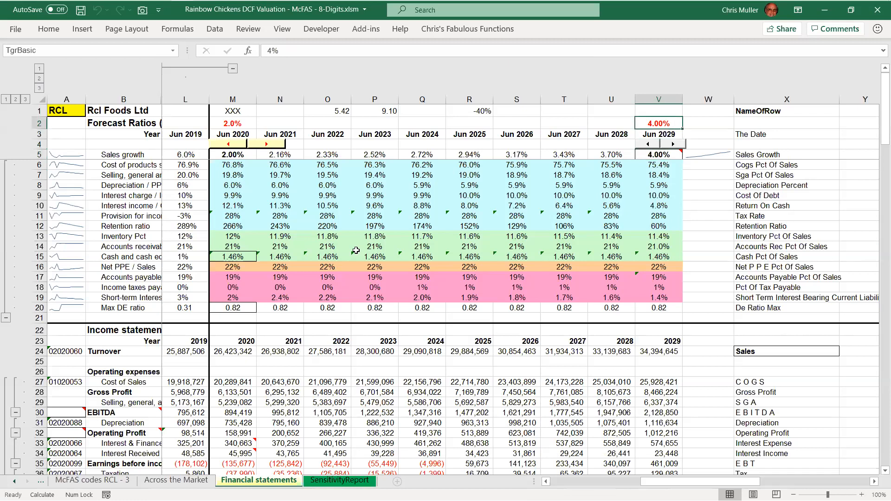
{"action": "key", "text": "Down"}
{"action": "key", "text": "Down"}
{"action": "key", "text": "Down"}
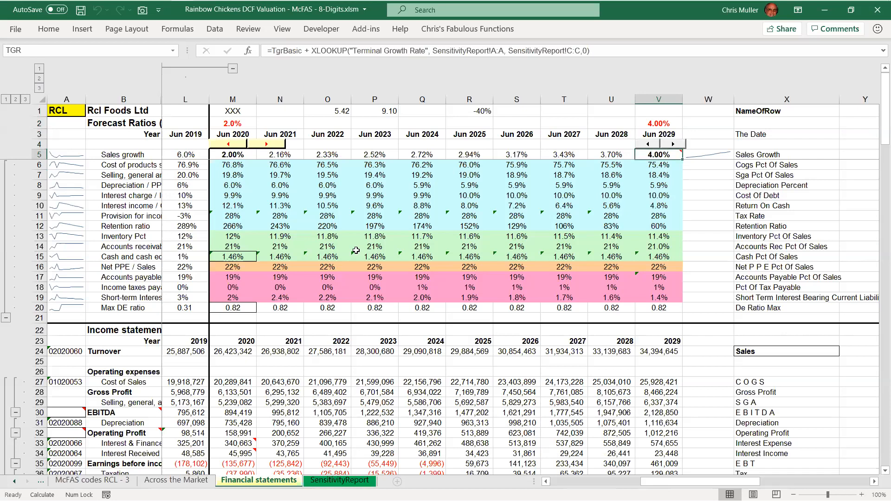
{"action": "key", "text": "F2"}
{"action": "key", "text": "Escape"}
Review the base sales growth input in M2 and the initial sales growth formula in M5 without changing them
{"action": "key", "text": "Left"}
{"action": "key", "text": "Left"}
{"action": "key", "text": "Left"}
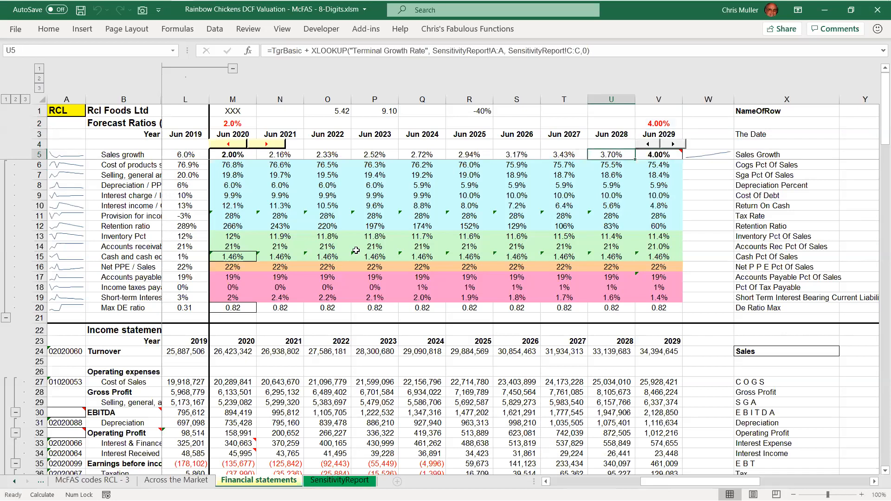
{"action": "key", "text": "Up"}
{"action": "key", "text": "Up"}
{"action": "key", "text": "Up"}
{"action": "key", "text": "Left"}
{"action": "key", "text": "Left"}
{"action": "key", "text": "Left"}
{"action": "key", "text": "Left"}
{"action": "key", "text": "Left"}
{"action": "key", "text": "Left"}
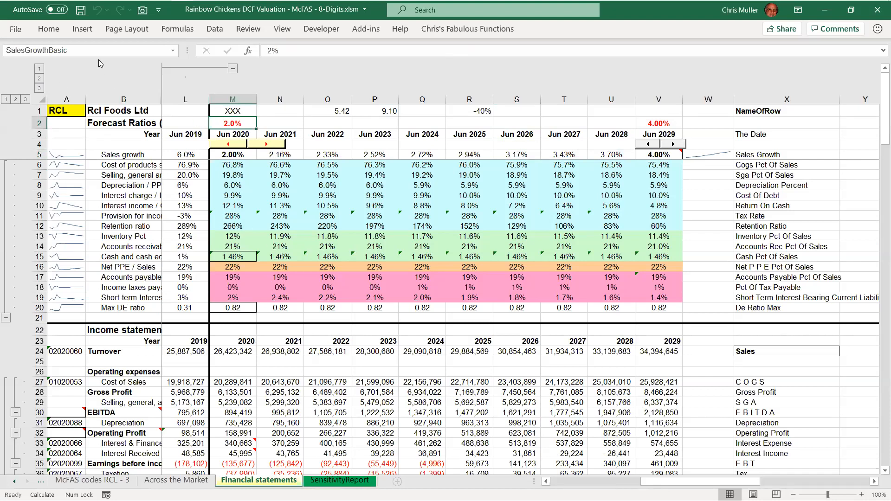
{"action": "left_click", "coordinate": [231, 154]}
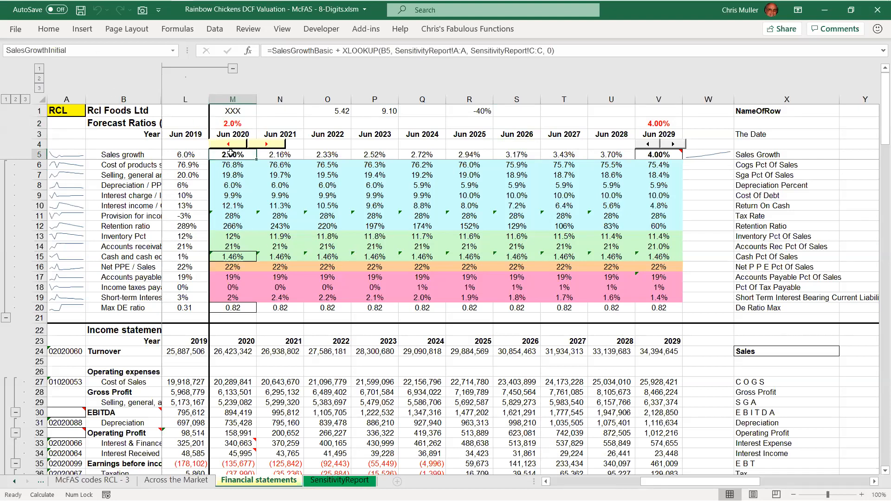
{"action": "double_click", "coordinate": [231, 154]}
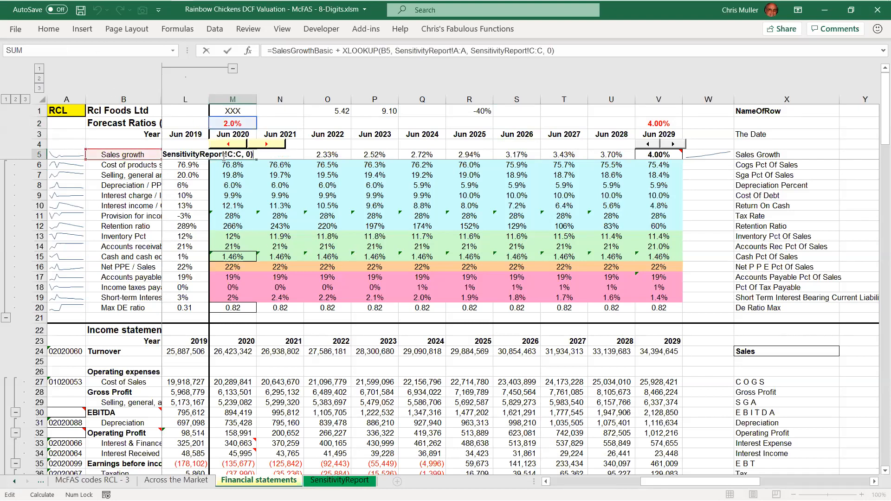
{"action": "left_click", "coordinate": [334, 50]}
{"action": "key", "text": "Return"}
{"action": "left_click", "coordinate": [328, 155]}
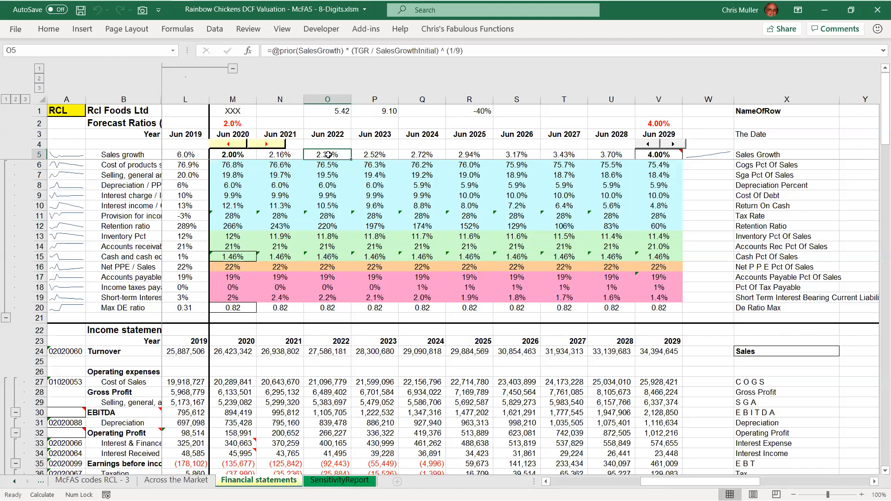
{"action": "key", "text": "Right"}
{"action": "key", "text": "Right"}
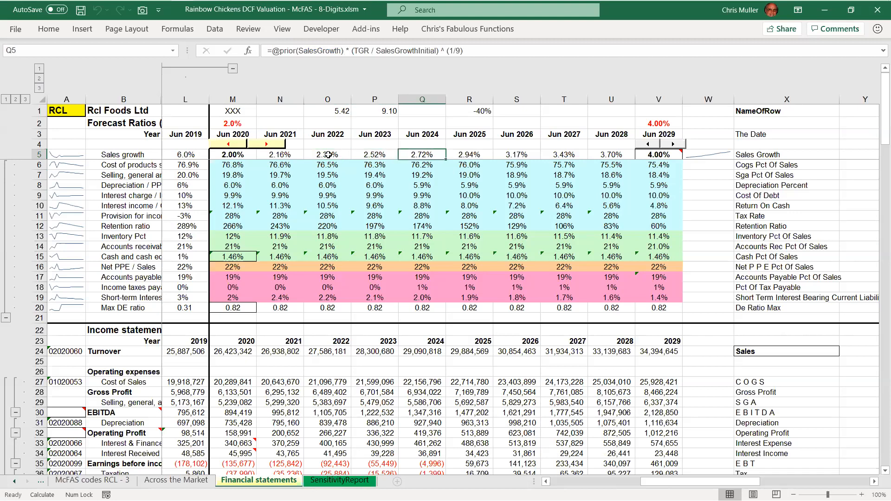
{"action": "key", "text": "F2"}
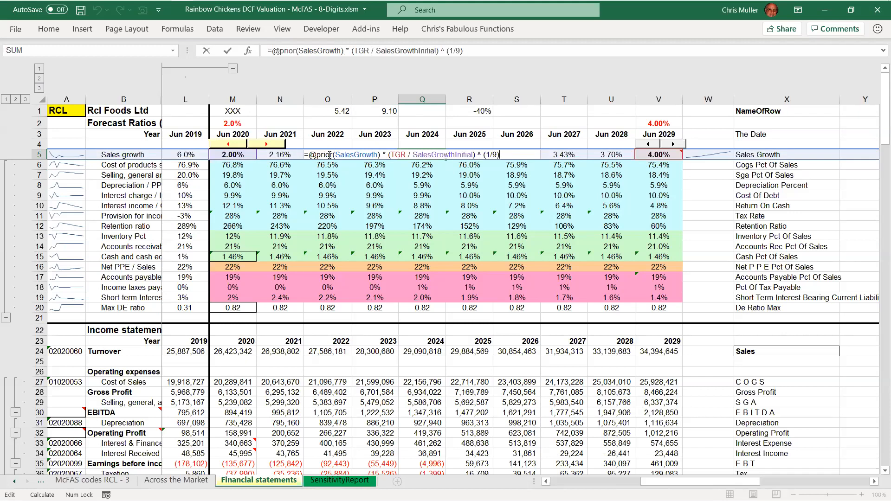
{"action": "key", "text": "ctrl+shift+Right"}
{"action": "key", "text": "ctrl+shift+Right"}
{"action": "key", "text": "ctrl+shift+Right"}
{"action": "key", "text": "ctrl+shift+Right"}
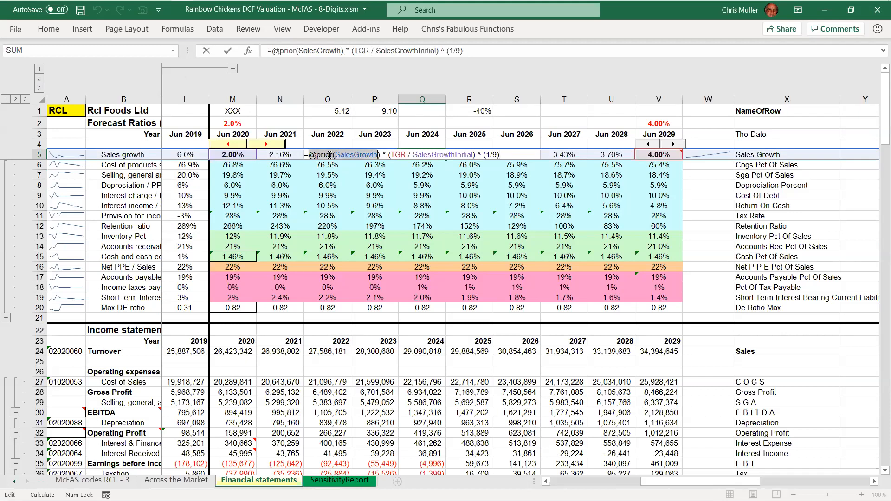
{"action": "key", "text": "ctrl+shift+Left"}
{"action": "mouse_move", "coordinate": [665, 158]}
{"action": "key", "text": "Escape"}
Trace the sales growth row from the initial rate in M5 across to the terminal rate in V5
{"action": "key", "text": "Left"}
{"action": "key", "text": "Left"}
{"action": "key", "text": "Left"}
{"action": "key", "text": "Left"}
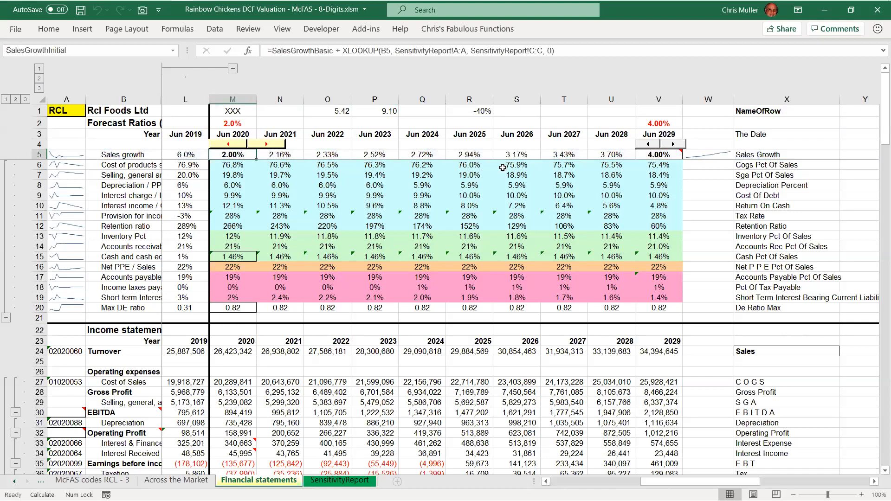
{"action": "key", "text": "Right"}
{"action": "key", "text": "Right"}
{"action": "key", "text": "Right"}
{"action": "key", "text": "Right"}
{"action": "key", "text": "Right"}
{"action": "key", "text": "Right"}
{"action": "key", "text": "Right"}
{"action": "key", "text": "Right"}
{"action": "key", "text": "Right"}
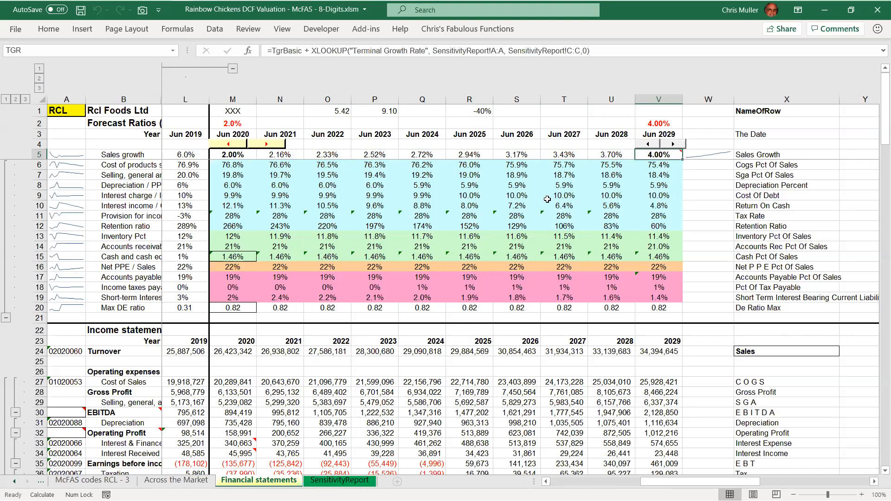
{"action": "key", "text": "Down"}
{"action": "key", "text": "Left"}
{"action": "key", "text": "Left"}
{"action": "key", "text": "Left"}
{"action": "key", "text": "Left"}
{"action": "key", "text": "Left"}
{"action": "key", "text": "Left"}
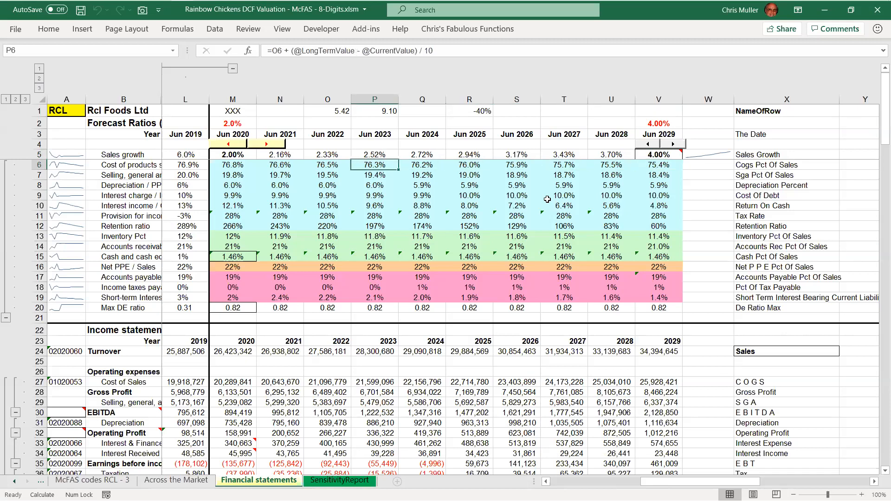
{"action": "key", "text": "F2"}
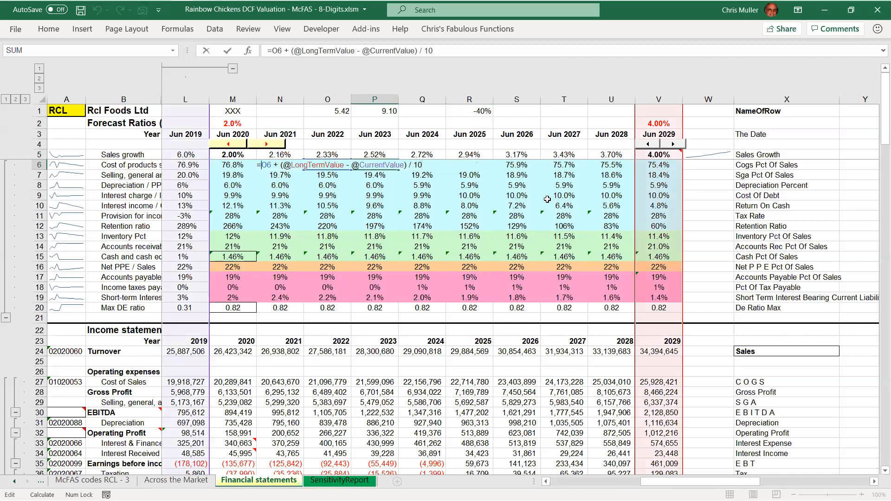
{"action": "key", "text": "shift+Right"}
{"action": "key", "text": "shift+Right"}
{"action": "key", "text": "shift+Right"}
{"action": "key", "text": "shift+Right"}
{"action": "key", "text": "shift+Right"}
{"action": "key", "text": "shift+Right"}
{"action": "key", "text": "shift+Right"}
{"action": "key", "text": "shift+Right"}
{"action": "key", "text": "shift+Right"}
{"action": "key", "text": "shift+Right"}
{"action": "key", "text": "shift+Right"}
{"action": "key", "text": "shift+Right"}
{"action": "key", "text": "shift+Right"}
{"action": "key", "text": "shift+Right"}
{"action": "key", "text": "shift+Right"}
{"action": "key", "text": "shift+Right"}
{"action": "key", "text": "shift+Right"}
{"action": "key", "text": "shift+Right"}
{"action": "key", "text": "shift+Right"}
{"action": "key", "text": "shift+Right"}
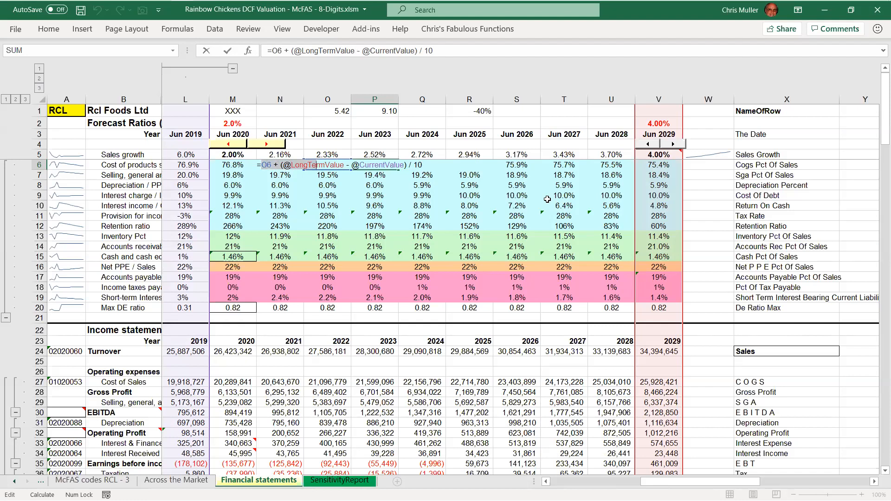
{"action": "key", "text": "shift+Right"}
{"action": "key", "text": "shift+Right"}
{"action": "key", "text": "shift+Right"}
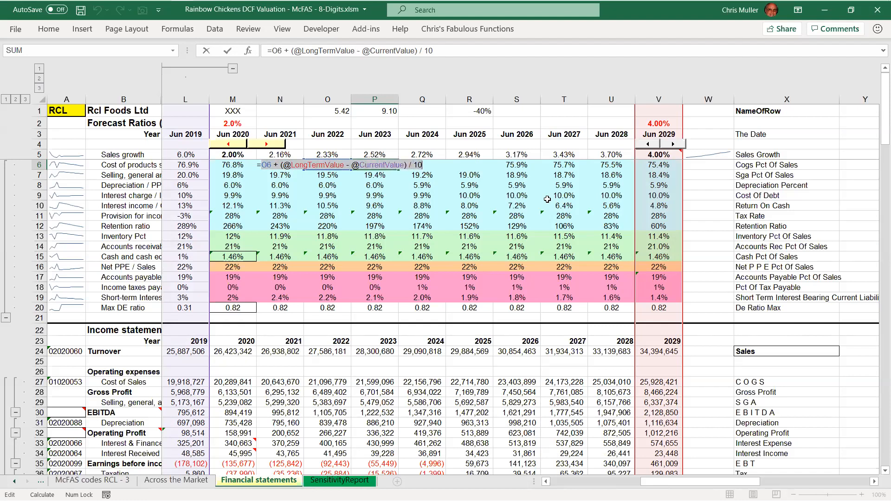
{"action": "key", "text": "Escape"}
Check the Jun 2023 forecast ratio formulas down column P between P7 and P15 for the same linear interpolation
{"action": "key", "text": "Down"}
{"action": "key", "text": "Down"}
{"action": "key", "text": "Down"}
{"action": "key", "text": "Down"}
{"action": "key", "text": "Down"}
{"action": "key", "text": "Down"}
{"action": "key", "text": "Down"}
{"action": "key", "text": "Down"}
{"action": "key", "text": "Down"}
{"action": "key", "text": "Up"}
{"action": "key", "text": "Up"}
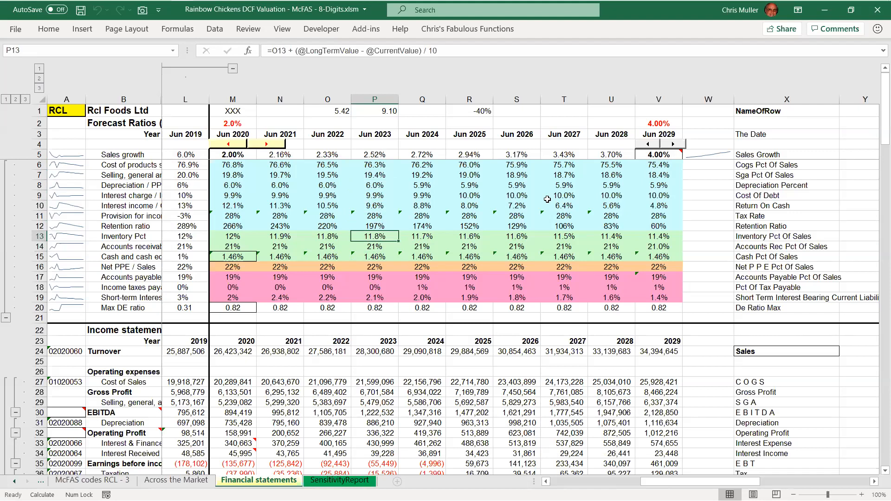
Highlight the tax rate forecasts P11:S11 to examine how they carry over the preceding year's value
{"action": "key", "text": "Up"}
{"action": "key", "text": "Up"}
{"action": "key", "text": "shift+Right"}
{"action": "key", "text": "shift+Right"}
{"action": "key", "text": "shift+Right"}
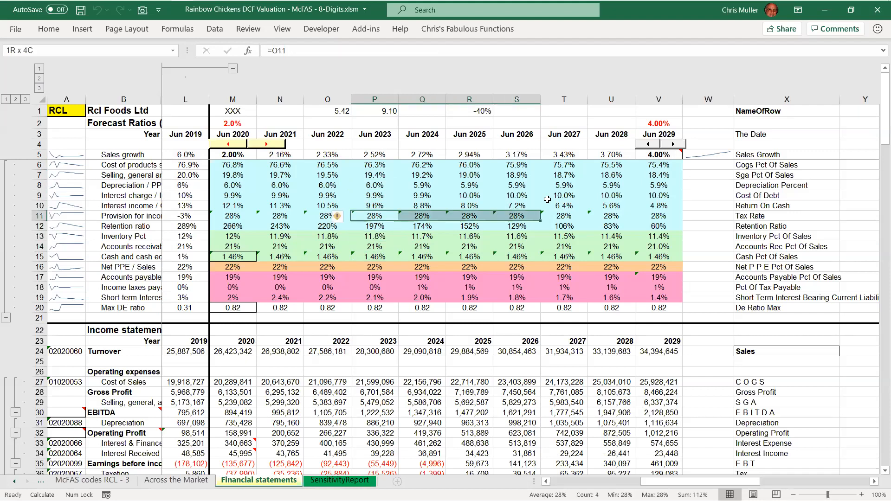
{"action": "key", "text": "Escape"}
Inspect the MIN-based cash and cash equivalents formula in M15 and highlight the forecasts M15:Q15
{"action": "key", "text": "Down"}
{"action": "key", "text": "Down"}
{"action": "key", "text": "Down"}
{"action": "key", "text": "Down"}
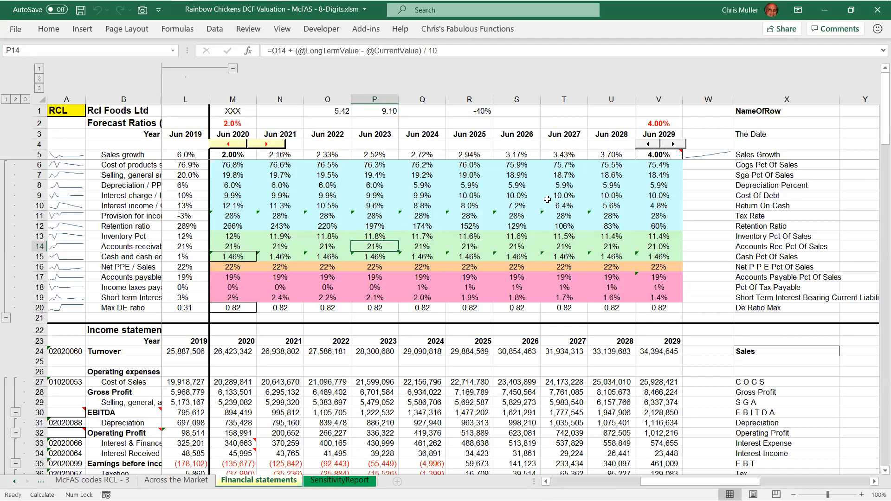
{"action": "key", "text": "Left"}
{"action": "key", "text": "Left"}
{"action": "key", "text": "Left"}
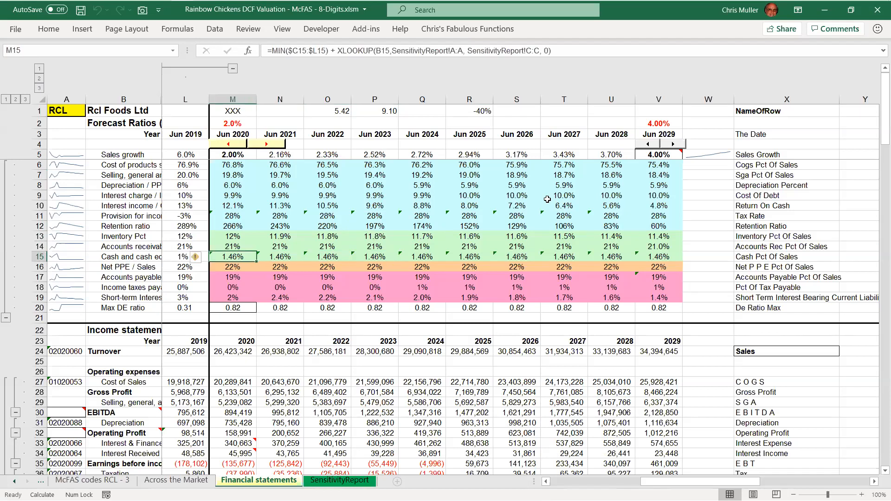
{"action": "key", "text": "shift+Right"}
{"action": "key", "text": "shift+Right"}
{"action": "key", "text": "shift+Right"}
{"action": "key", "text": "shift+Right"}
{"action": "key", "text": "shift+Right"}
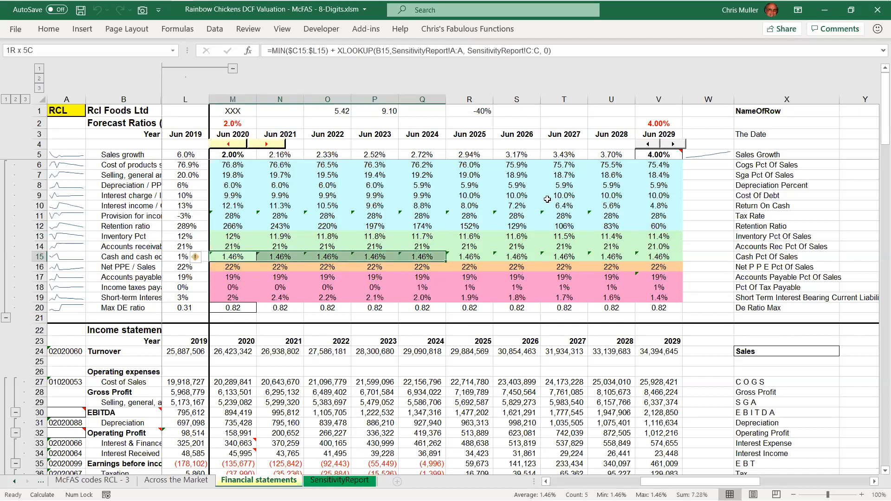
Examine the MAX-based Max DE ratio formula in M20 without editing it, and highlight the forecasts M20:R20
{"action": "key", "text": "Down"}
{"action": "key", "text": "Down"}
{"action": "key", "text": "Down"}
{"action": "key", "text": "Down"}
{"action": "key", "text": "Down"}
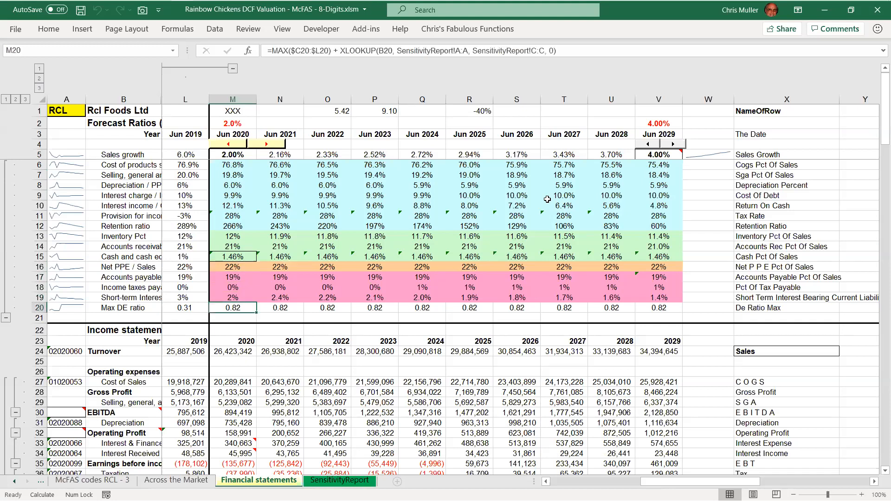
{"action": "key", "text": "F2"}
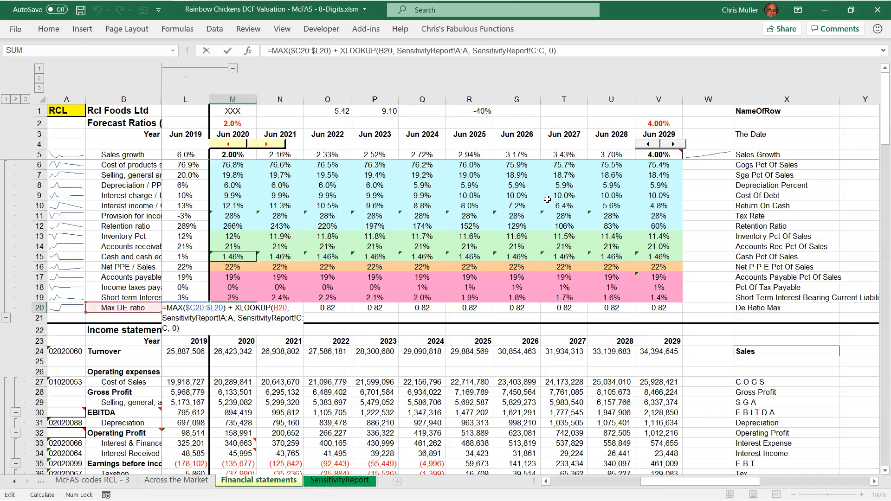
{"action": "key", "text": "Escape"}
{"action": "key", "text": "shift+Right"}
{"action": "key", "text": "shift+Right"}
{"action": "key", "text": "shift+Right"}
{"action": "key", "text": "shift+Right"}
{"action": "key", "text": "shift+Right"}
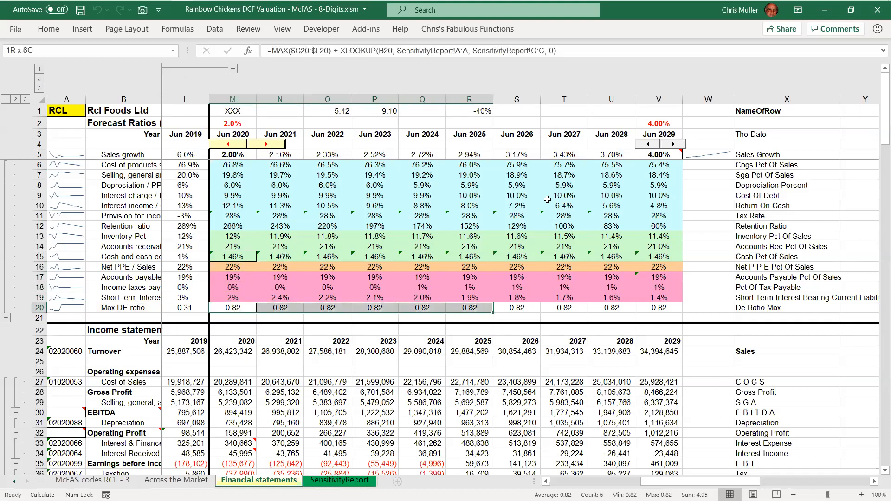
Select the entire forecast ratio block M5:V20
{"action": "key", "text": "Up"}
{"action": "key", "text": "Up"}
{"action": "key", "text": "Up"}
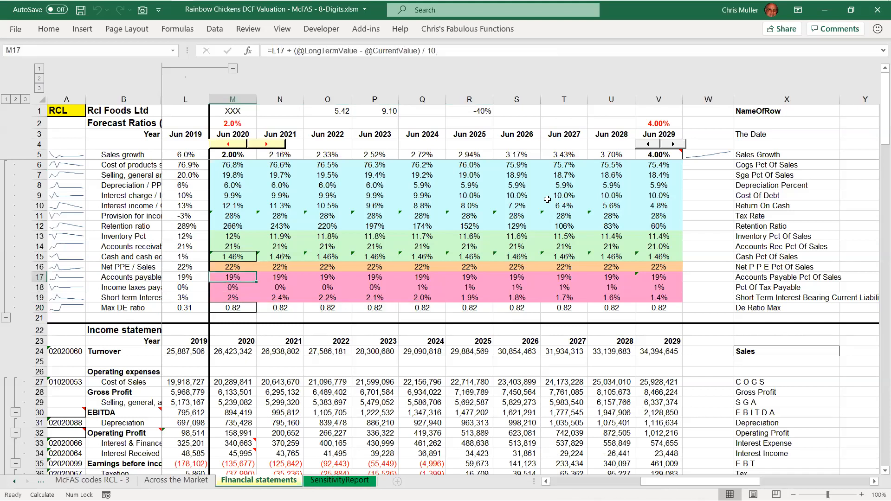
{"action": "key", "text": "ctrl+Up"}
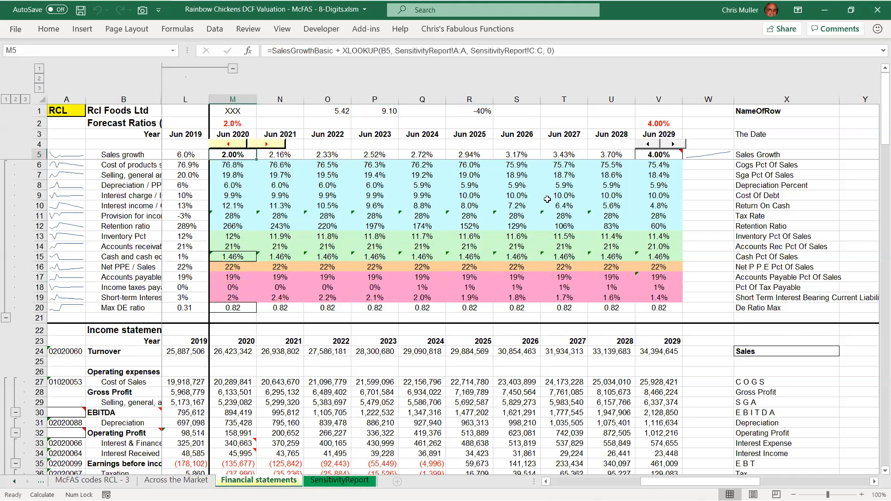
{"action": "key", "text": "ctrl+shift+Down"}
{"action": "key", "text": "ctrl+shift+Right"}
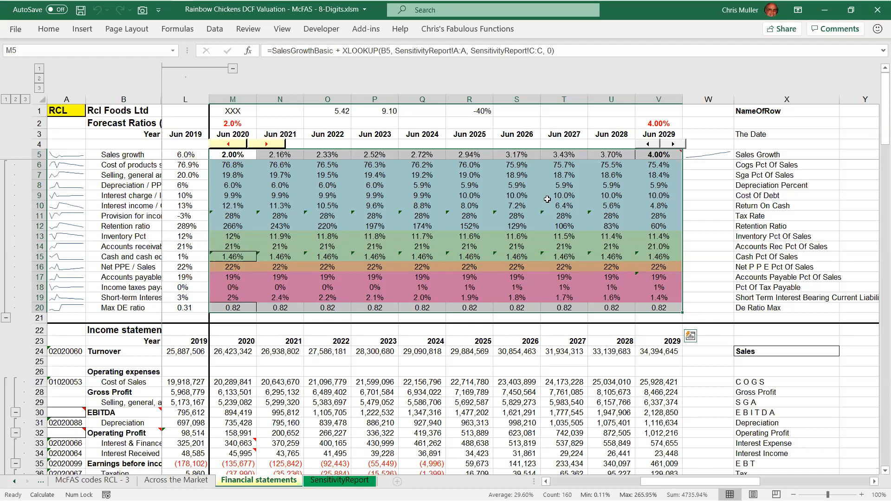
Switch to the Company Valuation cheat sheet PDF in Adobe Acrobat to review Linear Interpolation of Forecast Ratios, and return to the Excel workbook
{"action": "key", "text": "alt+Tab"}
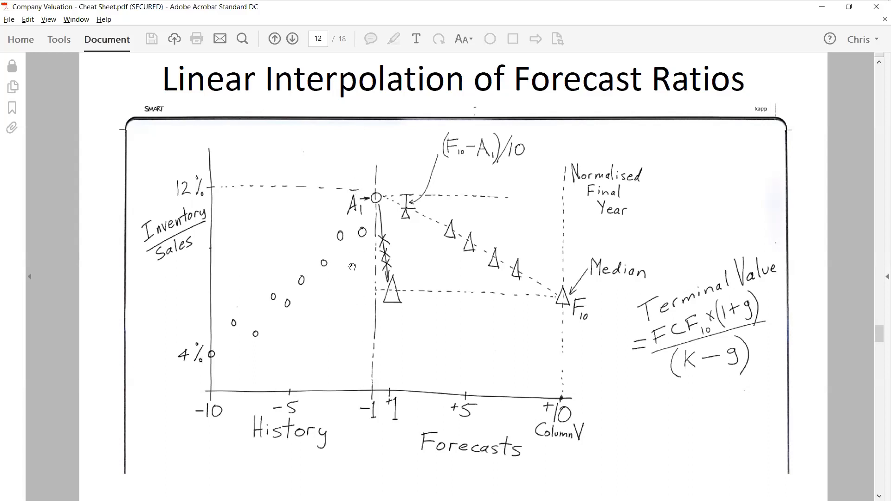
{"action": "key", "text": "alt+Tab"}
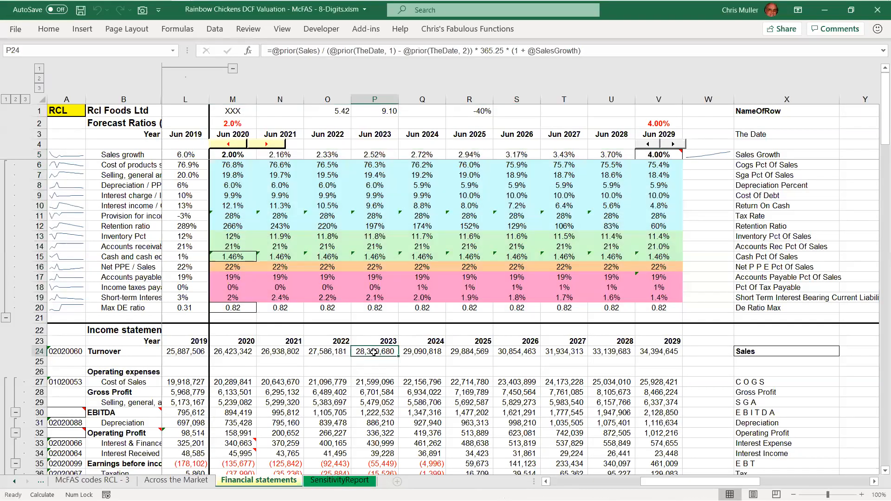
Open the 2020 Turnover formula in cell M24 for inspection, including its second line
{"action": "key", "text": "Left"}
{"action": "key", "text": "Left"}
{"action": "key", "text": "Left"}
{"action": "key", "text": "Left"}
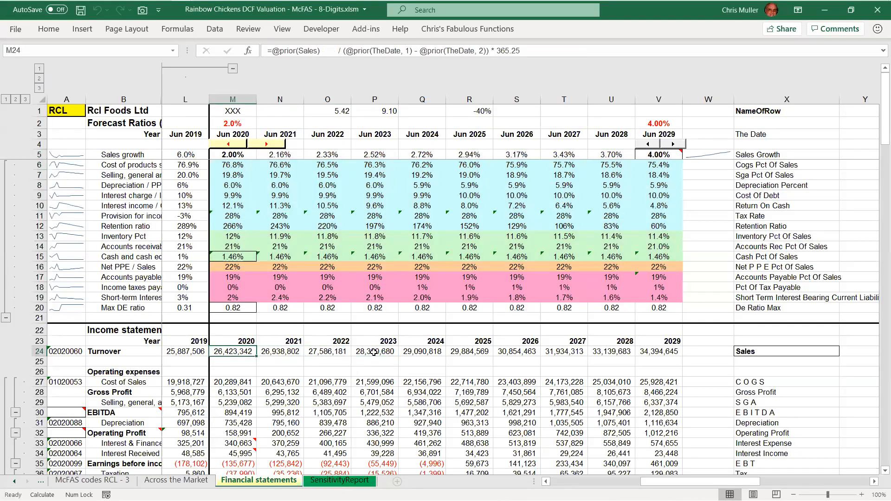
{"action": "key", "text": "Left"}
{"action": "key", "text": "Right"}
{"action": "key", "text": "Right"}
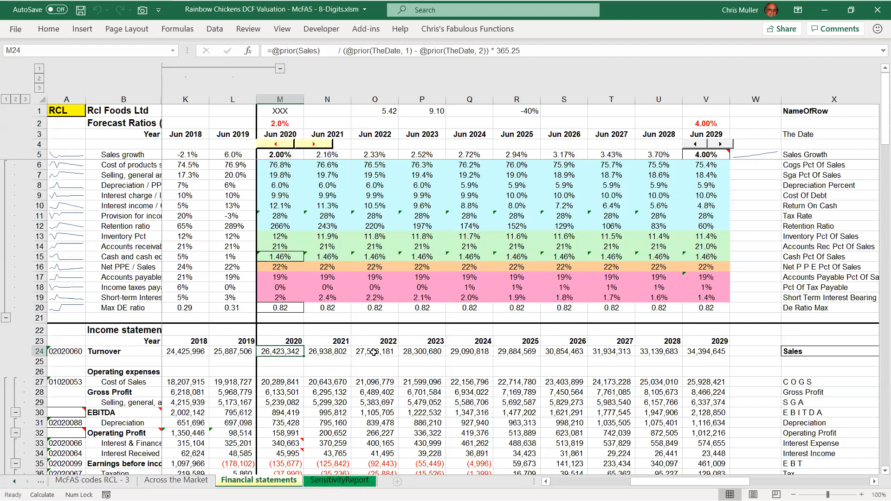
{"action": "key", "text": "F2"}
{"action": "key", "text": "Down"}
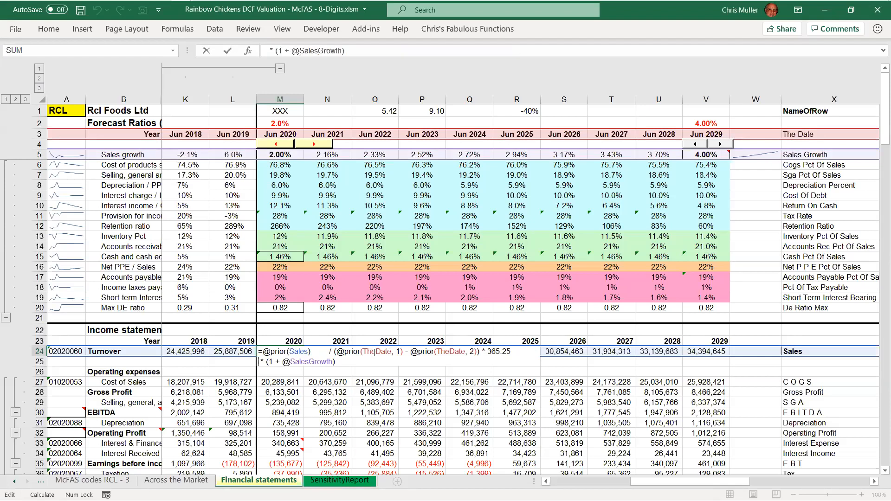
{"action": "key", "text": "Up"}
{"action": "key", "text": "Right"}
{"action": "key", "text": "shift+Right"}
{"action": "key", "text": "shift+Right"}
{"action": "key", "text": "shift+Right"}
{"action": "key", "text": "shift+Right"}
{"action": "key", "text": "shift+Right"}
{"action": "key", "text": "shift+Right"}
{"action": "key", "text": "shift+Right"}
{"action": "key", "text": "shift+Right"}
{"action": "key", "text": "shift+Right"}
{"action": "key", "text": "shift+Right"}
{"action": "key", "text": "shift+Right"}
{"action": "key", "text": "shift+Right"}
{"action": "key", "text": "shift+Right"}
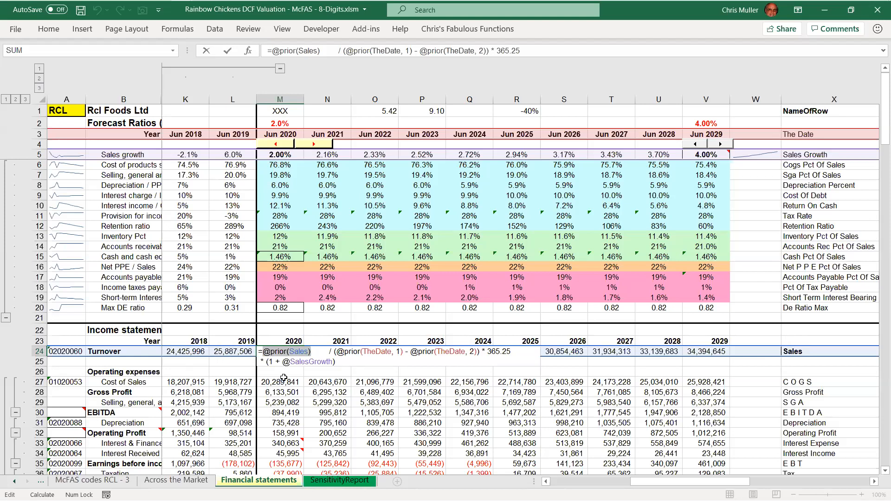
{"action": "left_click_drag", "start_coordinate": [266, 361], "coordinate": [280, 362]}
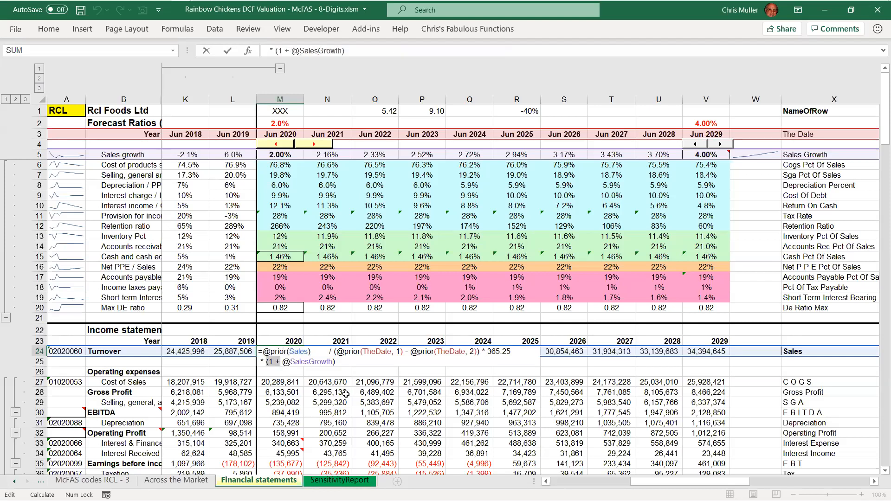
{"action": "key", "text": "Left"}
{"action": "key", "text": "shift+Right"}
{"action": "key", "text": "shift+Right"}
{"action": "key", "text": "shift+Right"}
{"action": "key", "text": "shift+Right"}
{"action": "key", "text": "shift+Right"}
{"action": "key", "text": "shift+Right"}
{"action": "key", "text": "shift+Right"}
{"action": "key", "text": "shift+Right"}
{"action": "key", "text": "shift+Right"}
{"action": "key", "text": "shift+Right"}
{"action": "key", "text": "shift+Right"}
{"action": "key", "text": "shift+Right"}
{"action": "key", "text": "shift+Right"}
{"action": "key", "text": "shift+Right"}
{"action": "key", "text": "shift+Right"}
{"action": "key", "text": "shift+Right"}
{"action": "key", "text": "shift+Right"}
{"action": "key", "text": "shift+Right"}
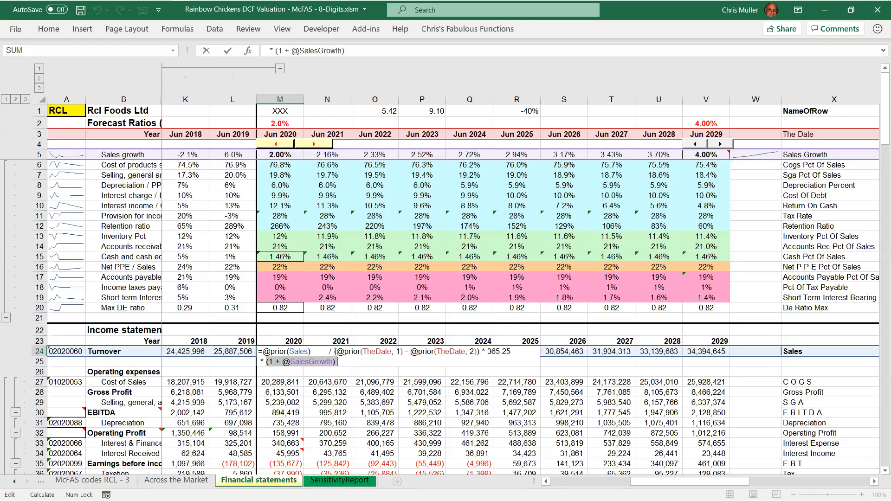
{"action": "key", "text": "Up"}
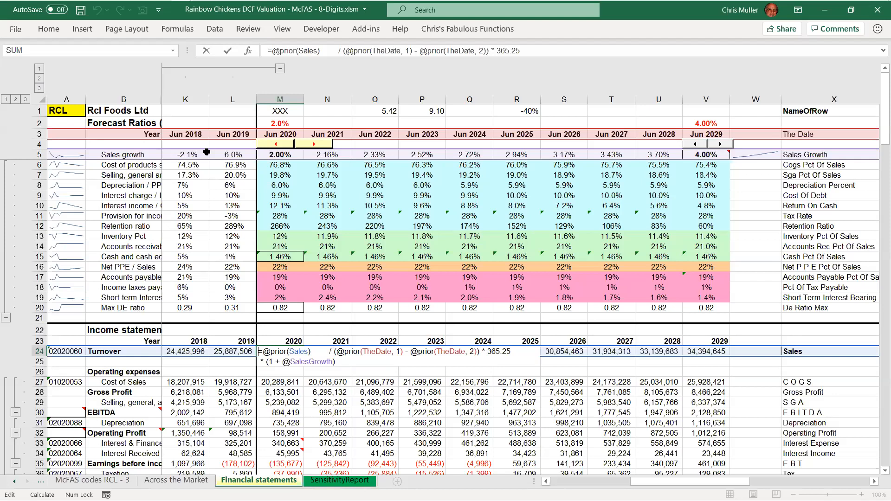
{"action": "key", "text": "shift+Right"}
{"action": "key", "text": "shift+Right"}
{"action": "key", "text": "shift+Right"}
{"action": "key", "text": "shift+Right"}
{"action": "key", "text": "shift+Right"}
{"action": "key", "text": "shift+Right"}
{"action": "key", "text": "shift+Right"}
{"action": "key", "text": "shift+Right"}
{"action": "key", "text": "shift+Right"}
{"action": "key", "text": "shift+Right"}
{"action": "key", "text": "shift+Right"}
{"action": "key", "text": "shift+Right"}
{"action": "key", "text": "shift+Right"}
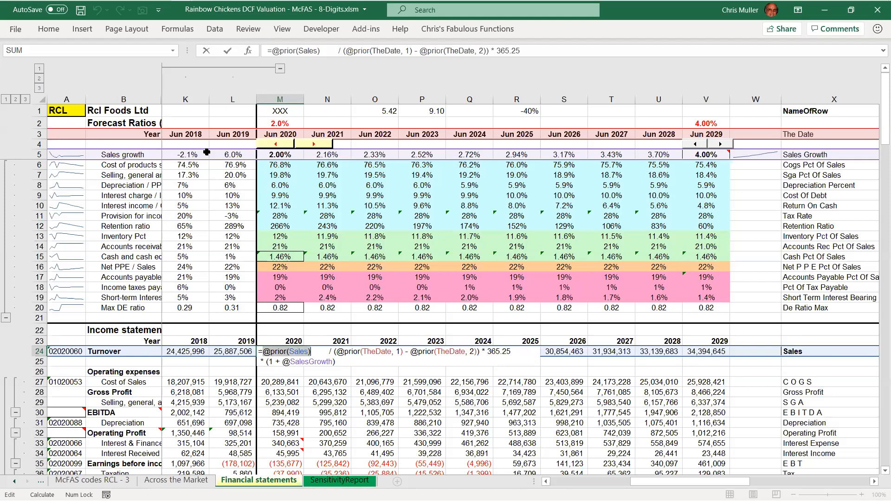
{"action": "key", "text": "Right"}
{"action": "key", "text": "Right"}
{"action": "key", "text": "Right"}
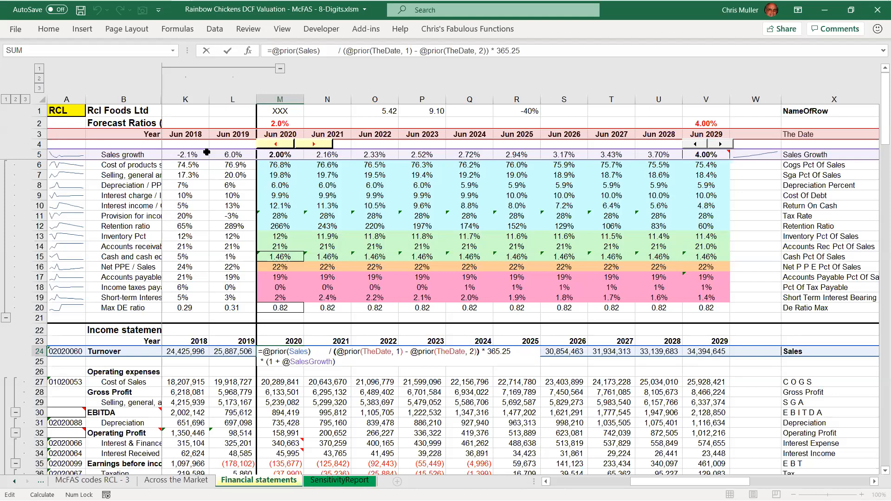
{"action": "key", "text": "shift+Right"}
{"action": "key", "text": "shift+Right"}
{"action": "key", "text": "shift+Right"}
{"action": "key", "text": "shift+Right"}
{"action": "key", "text": "shift+Right"}
{"action": "key", "text": "shift+Right"}
{"action": "key", "text": "shift+Right"}
{"action": "key", "text": "shift+Right"}
{"action": "key", "text": "shift+Right"}
{"action": "key", "text": "shift+Right"}
{"action": "key", "text": "shift+Right"}
{"action": "key", "text": "shift+Right"}
{"action": "key", "text": "shift+Right"}
{"action": "key", "text": "shift+Right"}
{"action": "key", "text": "shift+Right"}
{"action": "key", "text": "shift+Right"}
{"action": "key", "text": "shift+Right"}
{"action": "key", "text": "shift+Right"}
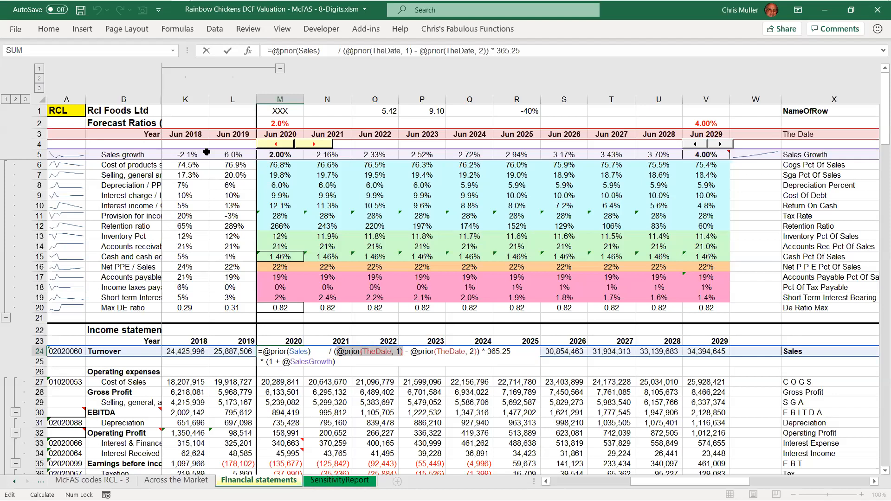
{"action": "key", "text": "shift+Right"}
{"action": "key", "text": "shift+Right"}
{"action": "key", "text": "shift+Right"}
{"action": "key", "text": "shift+Right"}
{"action": "key", "text": "shift+Right"}
{"action": "key", "text": "shift+Right"}
{"action": "key", "text": "shift+Right"}
{"action": "key", "text": "shift+Right"}
{"action": "key", "text": "shift+Right"}
{"action": "key", "text": "shift+Right"}
{"action": "key", "text": "shift+Right"}
{"action": "key", "text": "shift+Right"}
{"action": "key", "text": "shift+Right"}
{"action": "key", "text": "shift+Right"}
{"action": "key", "text": "shift+Right"}
{"action": "key", "text": "shift+Right"}
{"action": "key", "text": "shift+Right"}
{"action": "key", "text": "shift+Right"}
{"action": "key", "text": "shift+Right"}
{"action": "key", "text": "shift+Right"}
{"action": "key", "text": "shift+Right"}
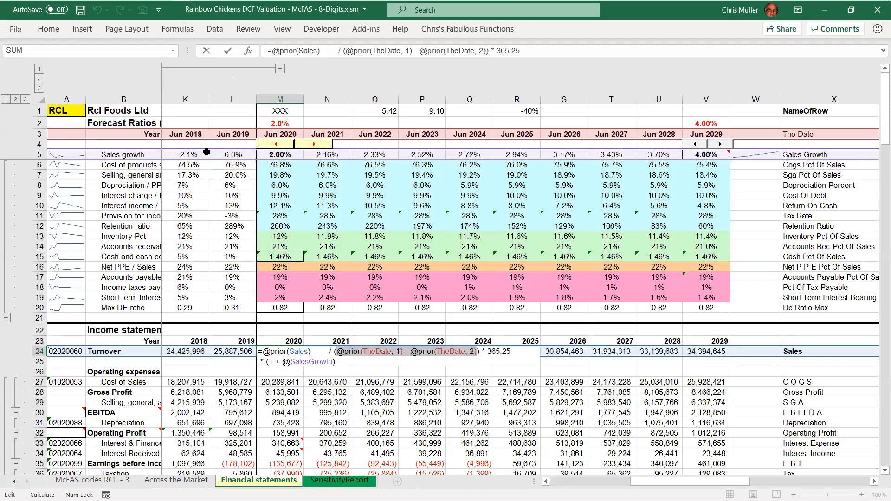
{"action": "left_click", "coordinate": [467, 287]}
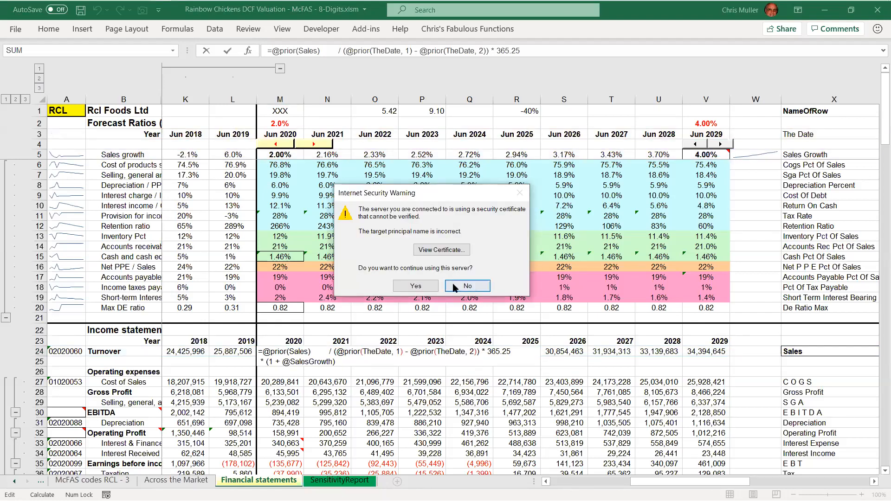
{"action": "left_click", "coordinate": [455, 287]}
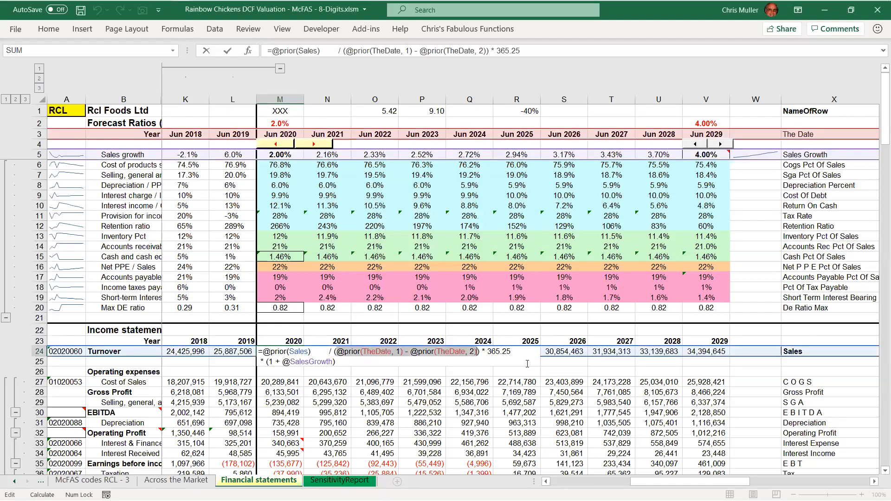
Try evaluating the highlighted date difference in place within the formula, and undo the evaluation
{"action": "key", "text": "F9"}
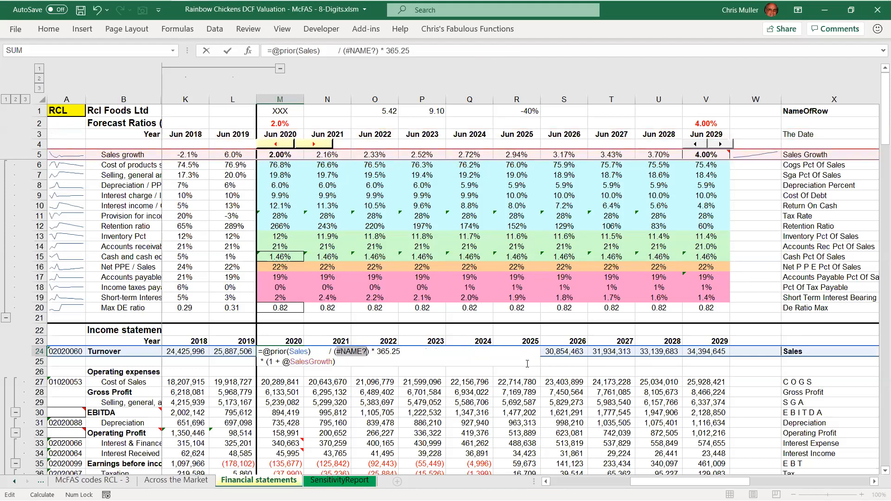
{"action": "key", "text": "ctrl+z"}
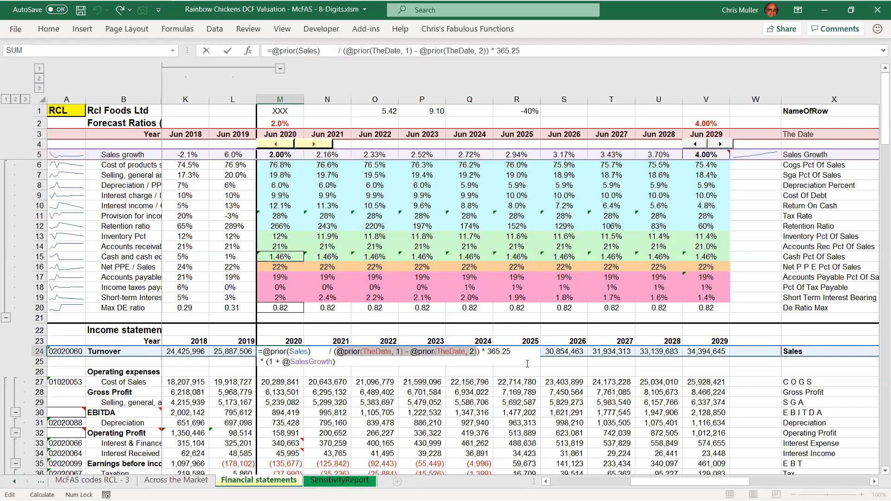
Highlight the Turnover formula's date-difference divisor again, and place the cursor after 365.25
{"action": "key", "text": "Right"}
{"action": "key", "text": "shift+Left"}
{"action": "key", "text": "shift+Left"}
{"action": "key", "text": "shift+Left"}
{"action": "key", "text": "shift+Left"}
{"action": "key", "text": "shift+Left"}
{"action": "key", "text": "shift+Left"}
{"action": "key", "text": "shift+Left"}
{"action": "key", "text": "shift+Left"}
{"action": "key", "text": "shift+Left"}
{"action": "key", "text": "shift+Left"}
{"action": "key", "text": "shift+Left"}
{"action": "key", "text": "shift+Left"}
{"action": "key", "text": "shift+Left"}
{"action": "key", "text": "shift+Left"}
{"action": "key", "text": "shift+Left"}
{"action": "key", "text": "shift+Left"}
{"action": "key", "text": "shift+Left"}
{"action": "key", "text": "shift+Left"}
{"action": "key", "text": "shift+Left"}
{"action": "key", "text": "shift+Left"}
{"action": "key", "text": "shift+Left"}
{"action": "key", "text": "shift+Left"}
{"action": "key", "text": "shift+Left"}
{"action": "key", "text": "shift+Left"}
{"action": "key", "text": "shift+Left"}
{"action": "key", "text": "shift+Left"}
{"action": "key", "text": "shift+Left"}
{"action": "key", "text": "shift+Left"}
{"action": "key", "text": "shift+Left"}
{"action": "key", "text": "shift+Left"}
{"action": "key", "text": "shift+Left"}
{"action": "key", "text": "shift+Left"}
{"action": "key", "text": "shift+Left"}
{"action": "key", "text": "shift+Left"}
{"action": "key", "text": "shift+Left"}
{"action": "key", "text": "shift+Left"}
{"action": "key", "text": "shift+Left"}
{"action": "key", "text": "shift+Left"}
{"action": "key", "text": "shift+Left"}
{"action": "key", "text": "shift+Left"}
{"action": "key", "text": "shift+Left"}
{"action": "key", "text": "shift+Left"}
{"action": "key", "text": "shift+Left"}
{"action": "key", "text": "shift+Left"}
{"action": "key", "text": "shift+Left"}
{"action": "key", "text": "End"}
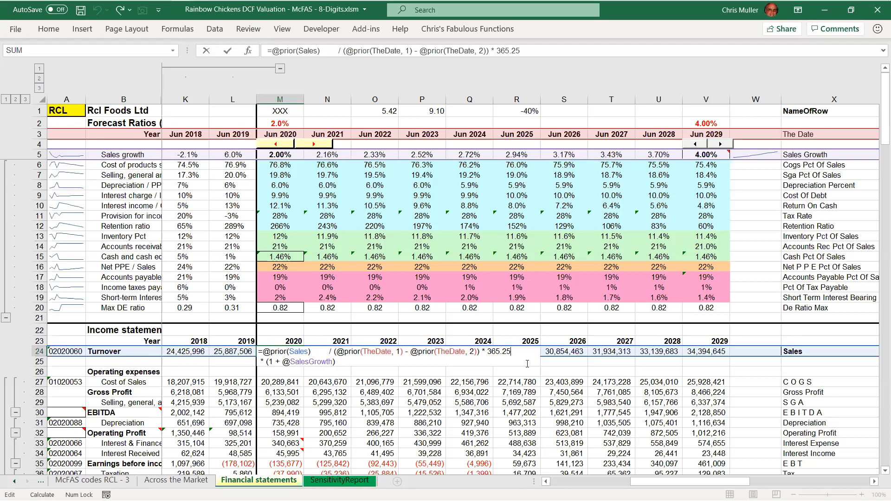
Highlight the * 365.25 annualisation factor in the 2020 Turnover formula
{"action": "key", "text": "shift+Left"}
{"action": "key", "text": "shift+Left"}
{"action": "key", "text": "shift+Left"}
{"action": "key", "text": "shift+Left"}
{"action": "key", "text": "shift+Left"}
{"action": "key", "text": "shift+Left"}
{"action": "key", "text": "shift+Left"}
{"action": "key", "text": "shift+Left"}
{"action": "key", "text": "shift+Left"}
{"action": "key", "text": "Right"}
{"action": "key", "text": "Right"}
{"action": "key", "text": "shift+Right"}
{"action": "key", "text": "shift+Right"}
{"action": "key", "text": "shift+Right"}
{"action": "key", "text": "shift+Right"}
{"action": "key", "text": "shift+Right"}
{"action": "key", "text": "shift+Right"}
{"action": "key", "text": "shift+Right"}
{"action": "key", "text": "shift+Right"}
{"action": "key", "text": "shift+Right"}
{"action": "key", "text": "shift+Right"}
{"action": "key", "text": "shift+Right"}
{"action": "key", "text": "shift+Right"}
{"action": "key", "text": "shift+Right"}
{"action": "key", "text": "shift+Right"}
{"action": "key", "text": "shift+Right"}
{"action": "key", "text": "shift+Right"}
{"action": "key", "text": "shift+Right"}
{"action": "key", "text": "shift+Right"}
{"action": "key", "text": "shift+Right"}
{"action": "key", "text": "shift+Right"}
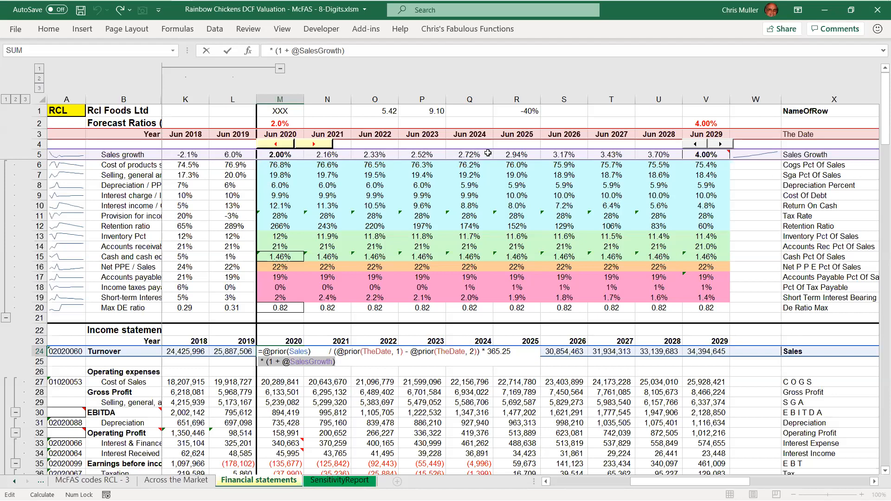
{"action": "key", "text": "ctrl+Return"}
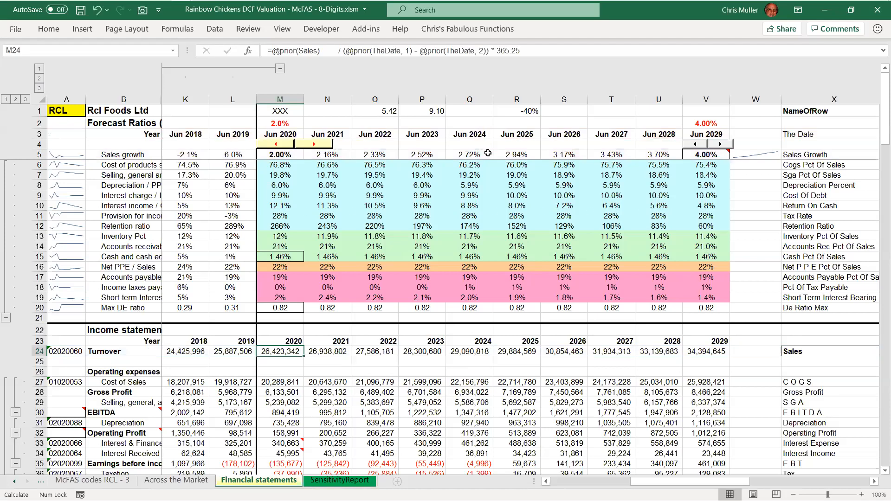
Calculate the 2020 Turnover growth over 2019 in M25 with =M24/L24-1, formatted as a percentage
{"action": "key", "text": "Down"}
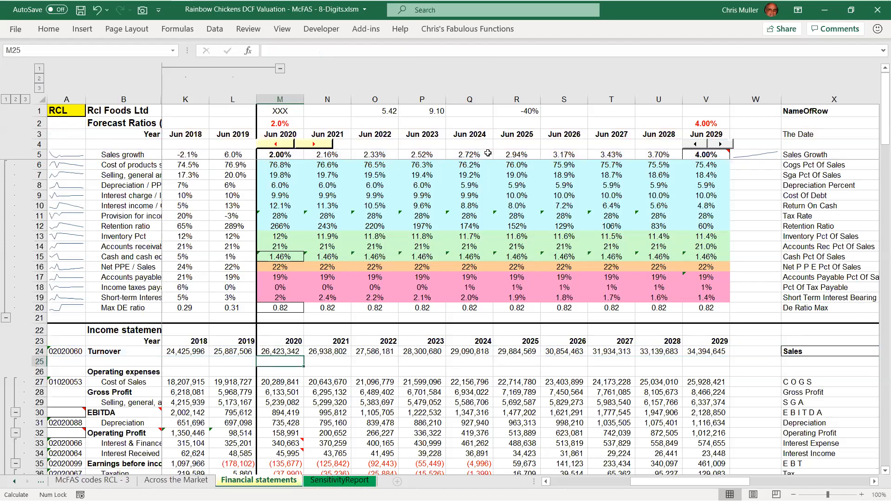
{"action": "type", "text": "="}
{"action": "key", "text": "Up"}
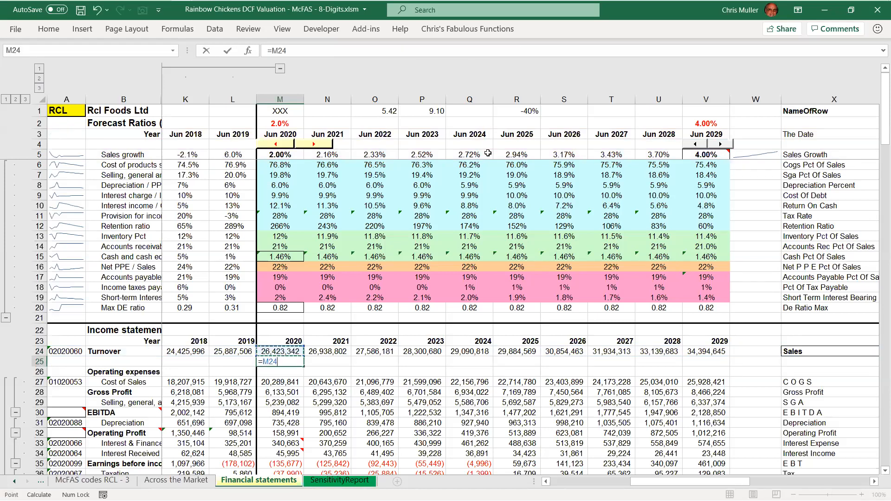
{"action": "type", "text": "/"}
{"action": "key", "text": "Up"}
{"action": "key", "text": "Left"}
{"action": "type", "text": "-1"}
{"action": "key", "text": "ctrl+Return"}
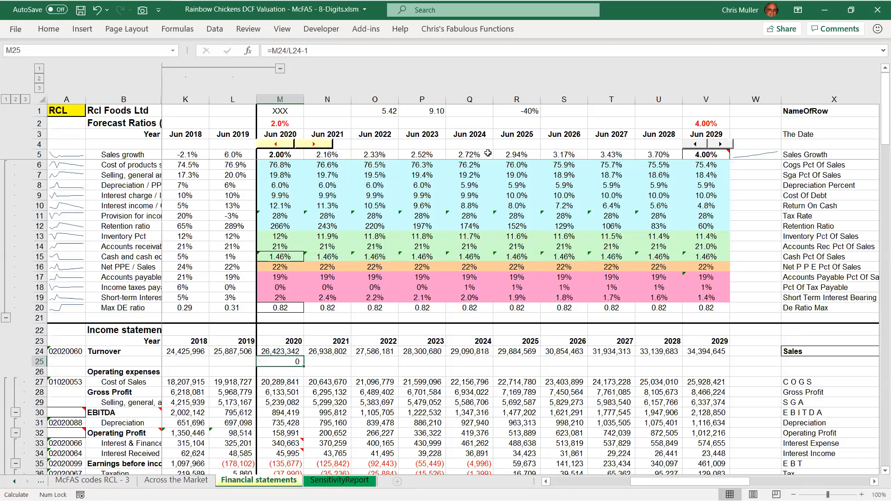
{"action": "key", "text": "ctrl+shift+5"}
Reopen the 2020 Turnover formula and highlight part of it to review how it drives the growth rate
{"action": "key", "text": "F2"}
{"action": "key", "text": "shift+Return"}
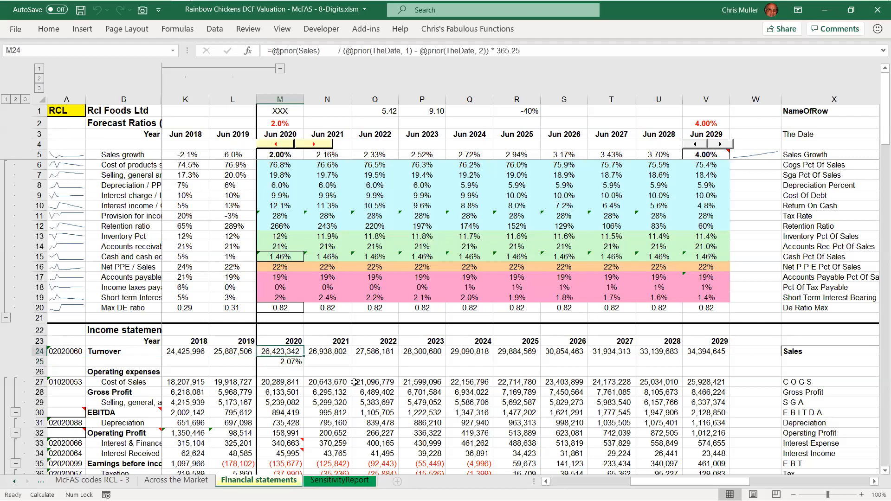
{"action": "key", "text": "F2"}
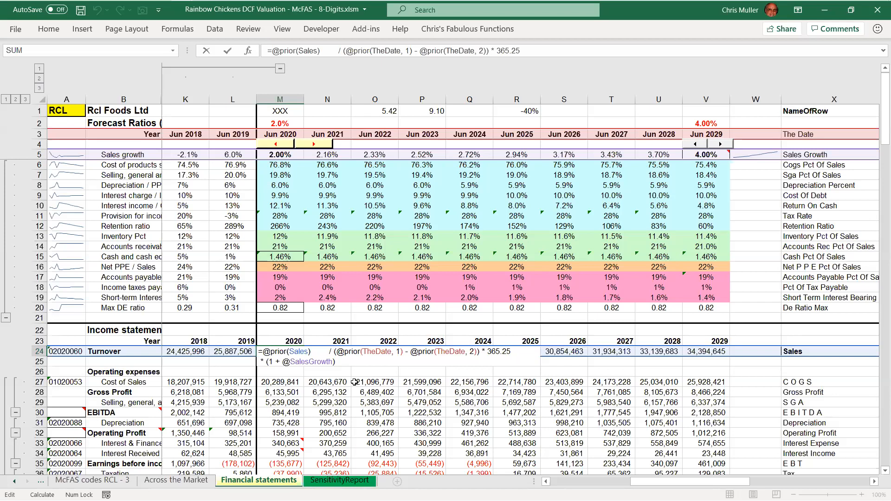
{"action": "key", "text": "shift+Left"}
{"action": "key", "text": "shift+Left"}
{"action": "key", "text": "shift+Left"}
{"action": "key", "text": "shift+Left"}
{"action": "key", "text": "shift+Left"}
{"action": "key", "text": "shift+Left"}
Delete the temporary growth formula in M25 beneath the 2020 Turnover forecast
{"action": "key", "text": "Return"}
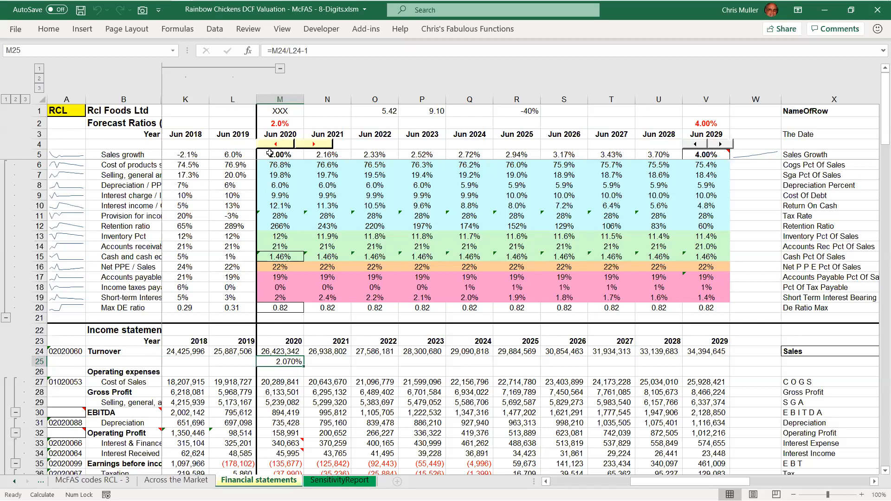
{"action": "key", "text": "Delete"}
{"action": "key", "text": "Up"}
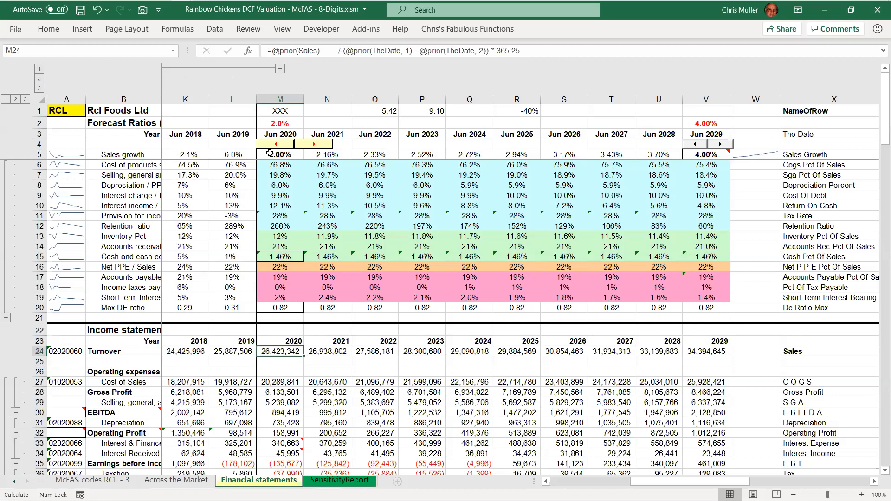
Select the Turnover forecasts from 2020 to 2029 (M24:V24)
{"action": "key", "text": "shift+Right"}
{"action": "key", "text": "shift+Right"}
{"action": "key", "text": "shift+Right"}
{"action": "key", "text": "shift+Right"}
{"action": "key", "text": "shift+Right"}
{"action": "key", "text": "shift+Right"}
{"action": "key", "text": "shift+Right"}
{"action": "key", "text": "shift+Right"}
{"action": "key", "text": "shift+Right"}
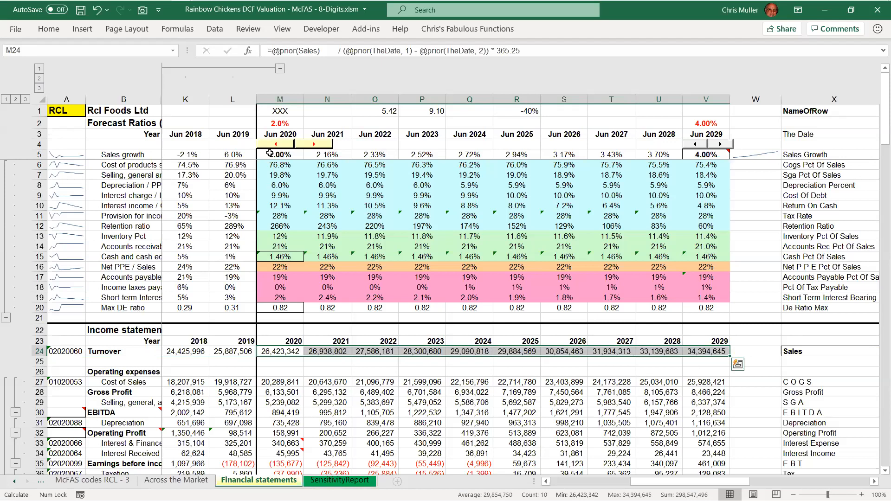
Step across the Turnover forecasts to 2029 and inspect that year's formula
{"action": "key", "text": "Right"}
{"action": "key", "text": "Right"}
{"action": "key", "text": "Right"}
{"action": "key", "text": "Right"}
{"action": "key", "text": "Right"}
{"action": "key", "text": "Right"}
{"action": "key", "text": "Right"}
{"action": "key", "text": "Right"}
{"action": "key", "text": "Right"}
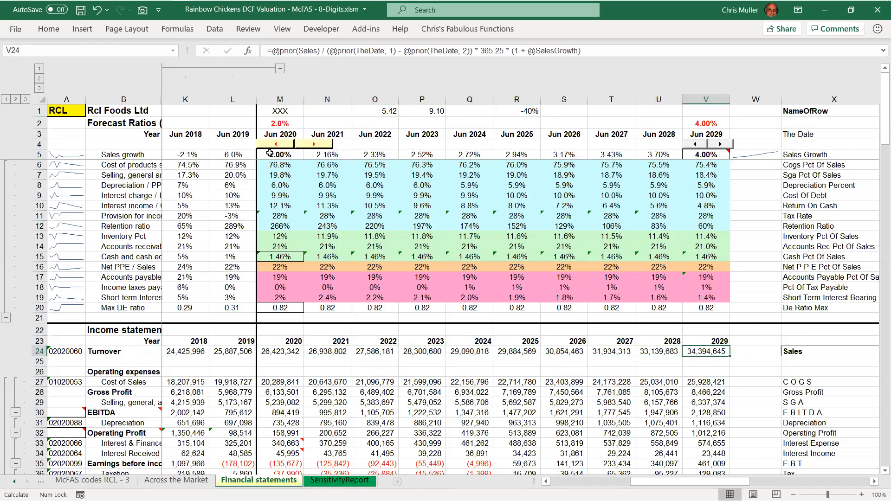
{"action": "key", "text": "F2"}
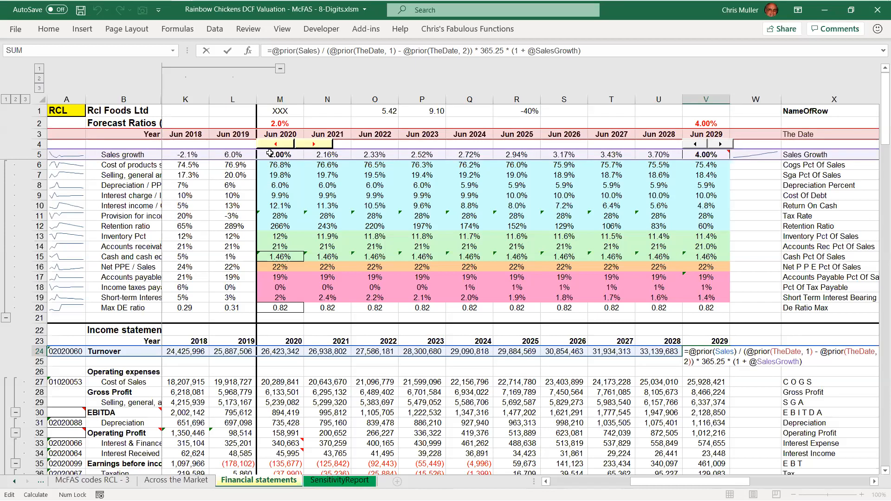
{"action": "key", "text": "ctrl+Return"}
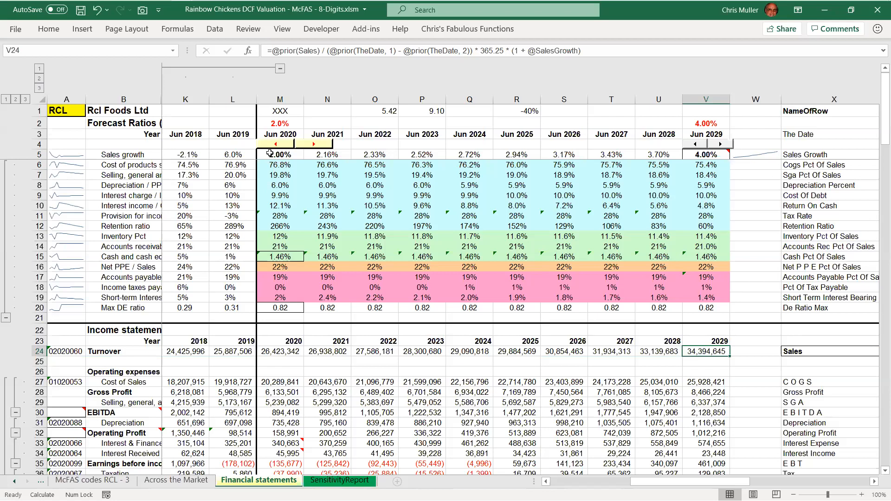
Inspect the 2025 Turnover forecast formula and the rows it references
{"action": "key", "text": "Left"}
{"action": "key", "text": "Left"}
{"action": "key", "text": "Left"}
{"action": "key", "text": "Left"}
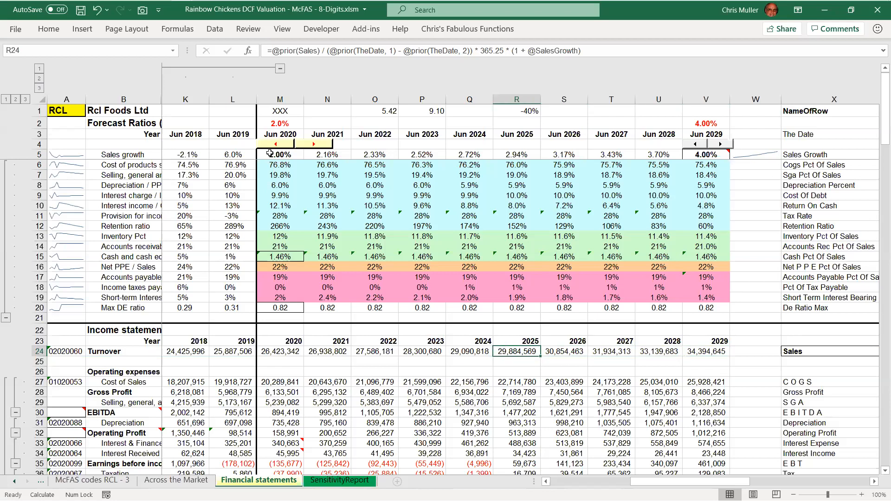
{"action": "key", "text": "F2"}
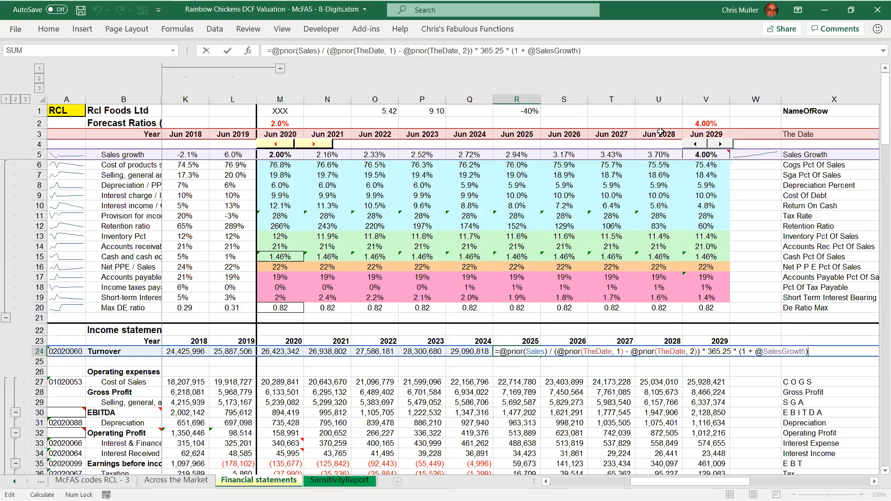
{"action": "key", "text": "ctrl+Return"}
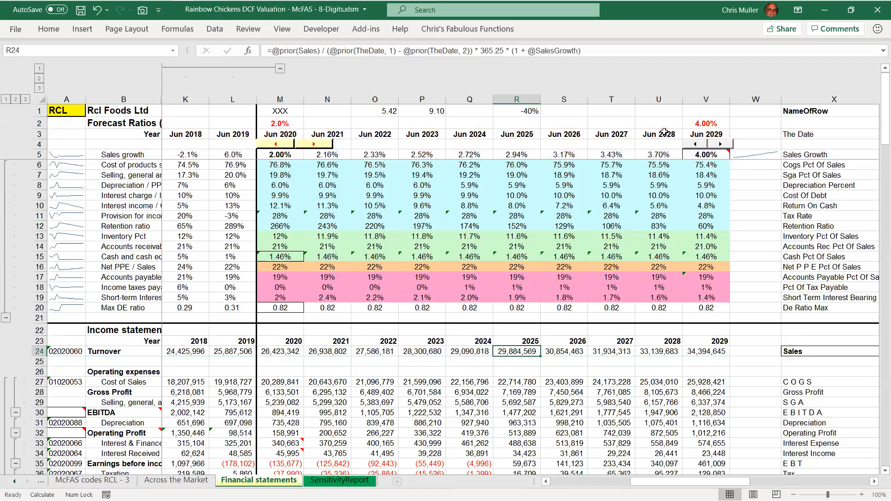
{"action": "key", "text": "Left"}
{"action": "key", "text": "Left"}
{"action": "key", "text": "Left"}
{"action": "key", "text": "Left"}
{"action": "key", "text": "Left"}
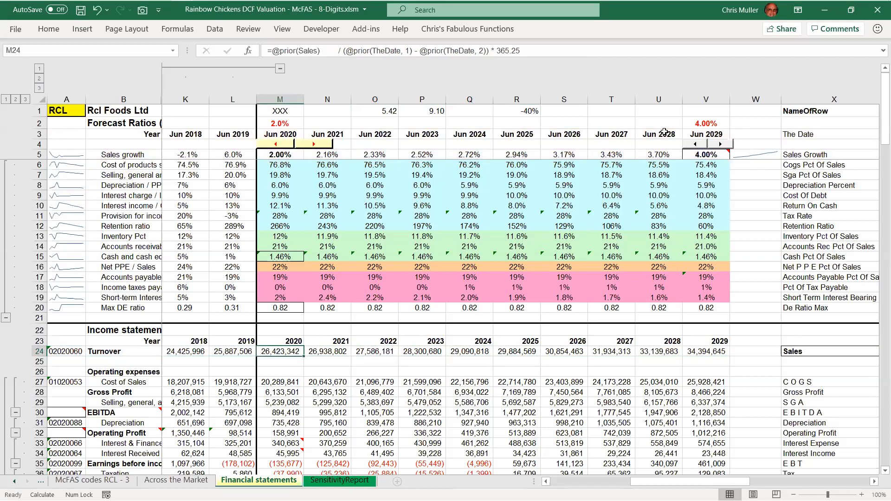
{"action": "scroll", "coordinate": [654, 138], "scroll_direction": "down", "scroll_amount": 4}
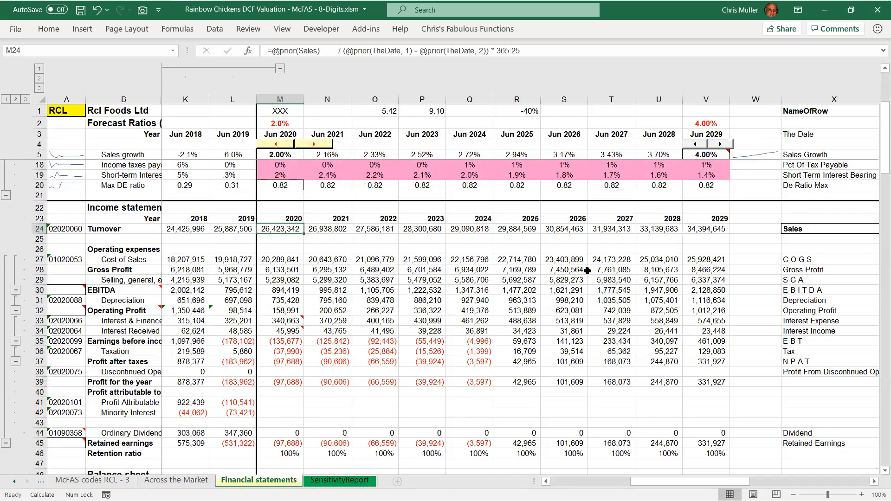
{"action": "left_click", "coordinate": [290, 260]}
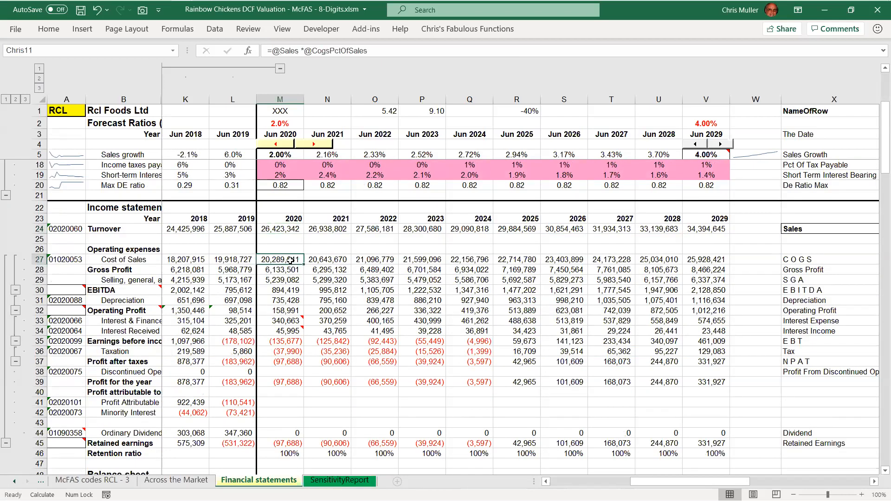
{"action": "scroll", "coordinate": [493, 307], "scroll_direction": "up", "scroll_amount": 3}
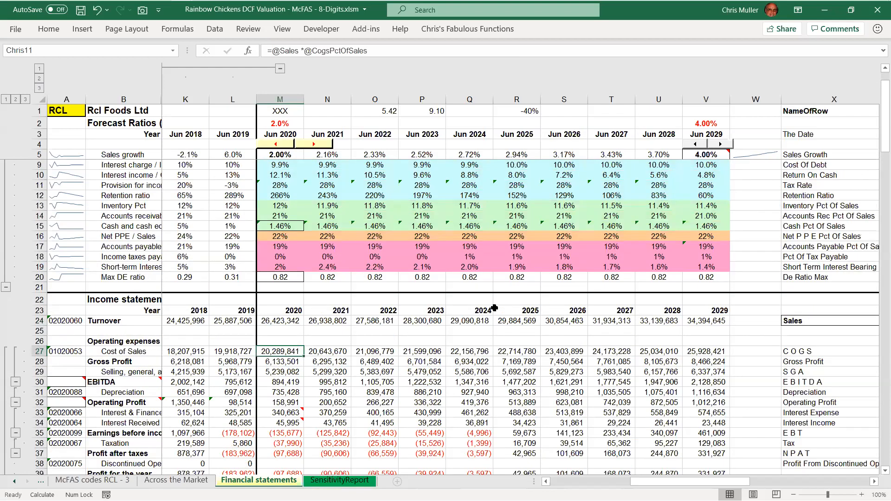
{"action": "key", "text": "F2"}
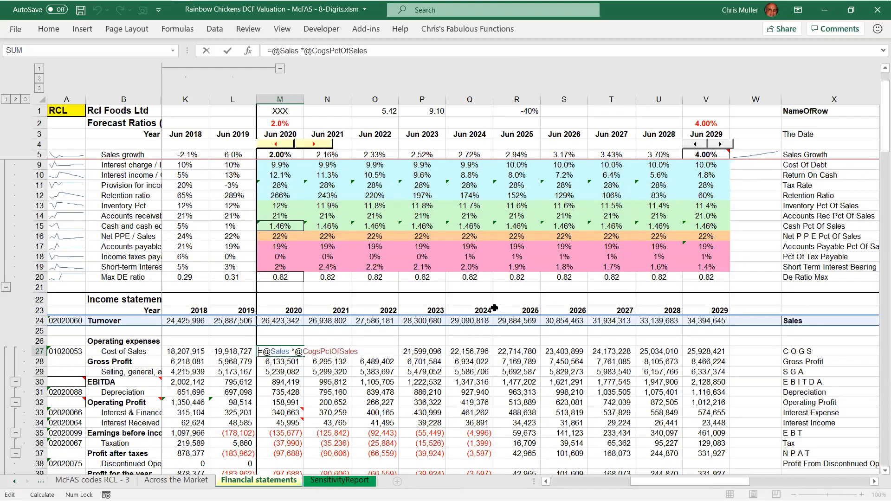
{"action": "key", "text": "shift+Right"}
{"action": "key", "text": "shift+Right"}
{"action": "key", "text": "shift+Right"}
{"action": "key", "text": "shift+Right"}
{"action": "key", "text": "shift+Right"}
{"action": "scroll", "coordinate": [471, 332], "scroll_direction": "up", "scroll_amount": 1}
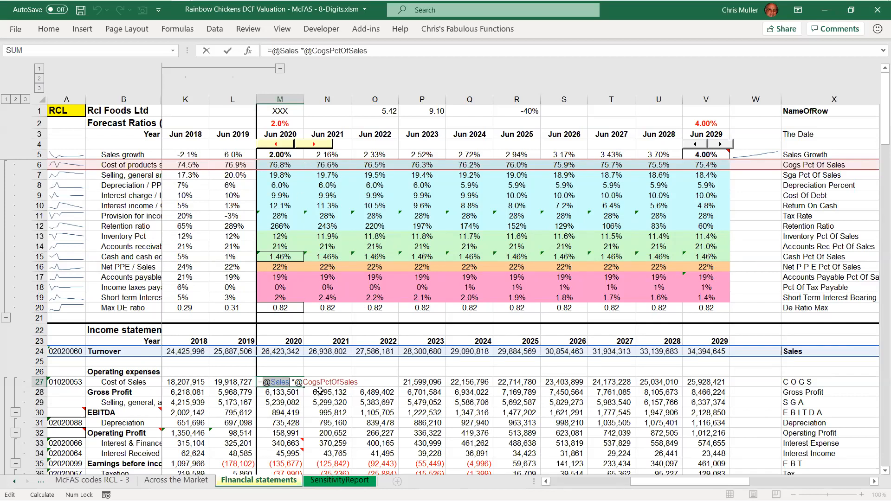
{"action": "key", "text": "shift+Right"}
{"action": "key", "text": "shift+Right"}
{"action": "key", "text": "shift+Right"}
{"action": "key", "text": "shift+Right"}
{"action": "key", "text": "shift+Right"}
{"action": "key", "text": "shift+Right"}
{"action": "key", "text": "shift+Right"}
{"action": "key", "text": "shift+Right"}
{"action": "key", "text": "shift+Right"}
{"action": "key", "text": "shift+Right"}
{"action": "key", "text": "shift+Right"}
{"action": "key", "text": "shift+Right"}
{"action": "key", "text": "shift+Right"}
{"action": "key", "text": "shift+Right"}
{"action": "key", "text": "shift+Right"}
{"action": "key", "text": "shift+Right"}
{"action": "key", "text": "shift+Right"}
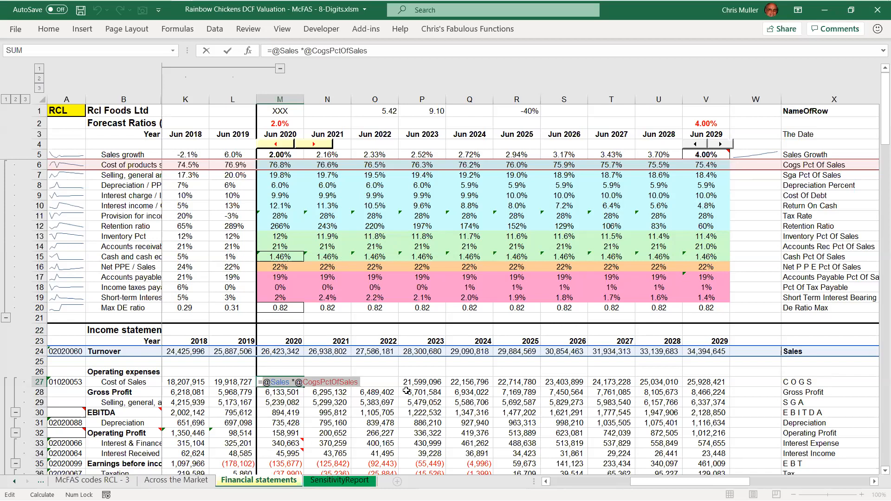
Clear the 2020 Cost of Sales formula, and set the workbook calculation to manual
{"action": "key", "text": "ctrl+Return"}
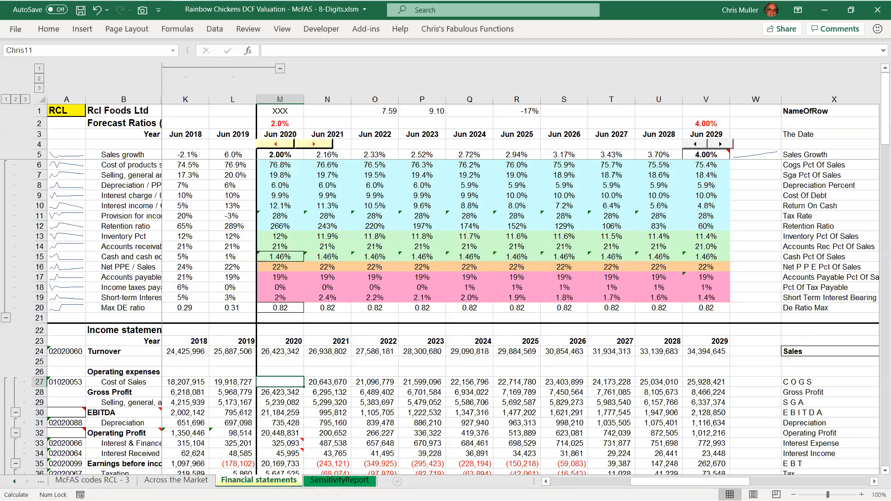
{"action": "key", "text": "alt+m"}
{"action": "key", "text": "x"}
{"action": "key", "text": "m"}
{"action": "key", "text": "Right"}
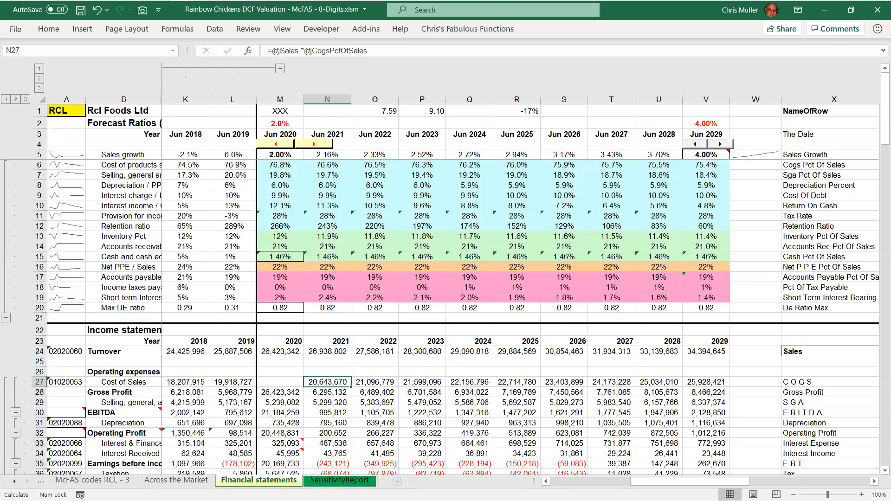
{"action": "key", "text": "Left"}
{"action": "type", "text": "="}
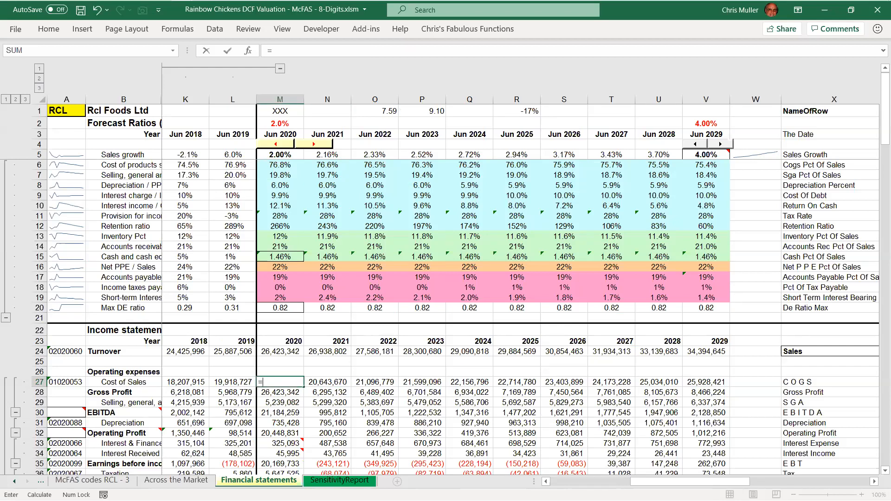
{"action": "key", "text": "Up"}
{"action": "key", "text": "Up"}
{"action": "key", "text": "Up"}
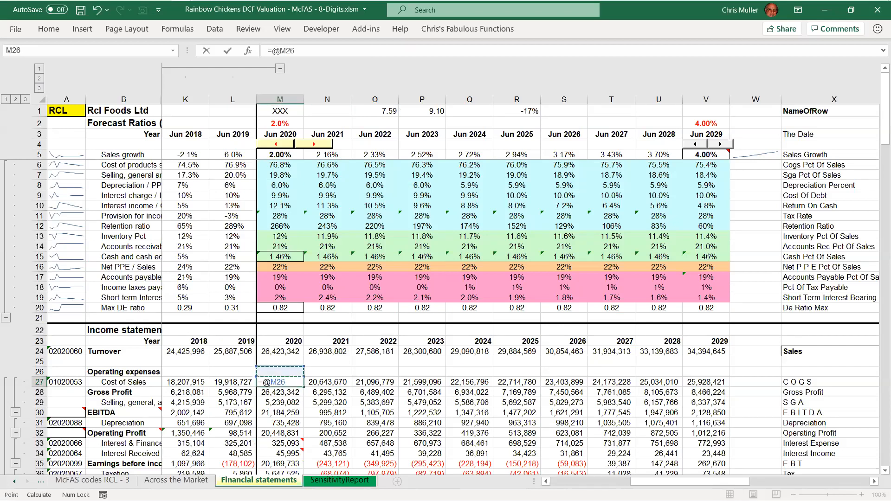
{"action": "key", "text": "shift+space"}
{"action": "type", "text": "*"}
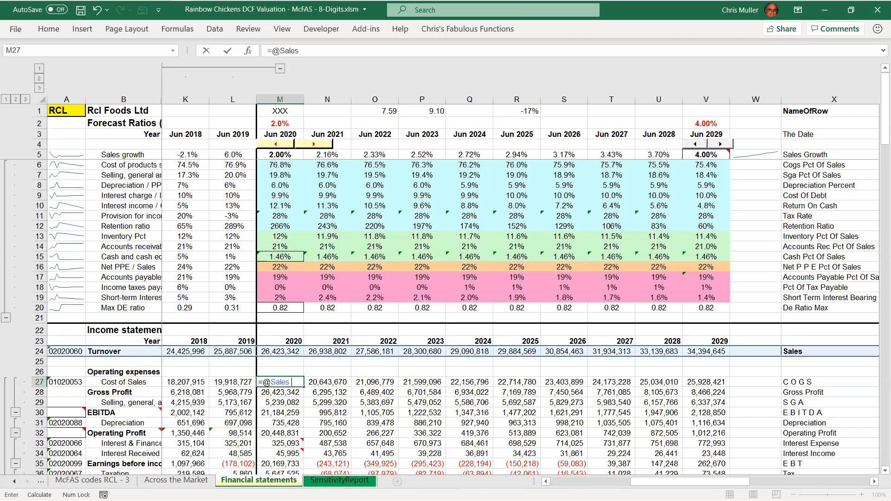
{"action": "type", "text": " @"}
{"action": "key", "text": "Up"}
{"action": "key", "text": "Up"}
{"action": "key", "text": "Up"}
{"action": "key", "text": "Up"}
{"action": "key", "text": "Up"}
{"action": "key", "text": "Up"}
{"action": "key", "text": "Up"}
{"action": "key", "text": "Up"}
{"action": "key", "text": "Up"}
{"action": "key", "text": "Up"}
{"action": "key", "text": "Up"}
{"action": "key", "text": "Up"}
{"action": "key", "text": "Up"}
{"action": "key", "text": "Up"}
{"action": "key", "text": "Up"}
{"action": "key", "text": "Up"}
{"action": "key", "text": "Up"}
{"action": "key", "text": "Up"}
{"action": "key", "text": "Up"}
{"action": "key", "text": "Up"}
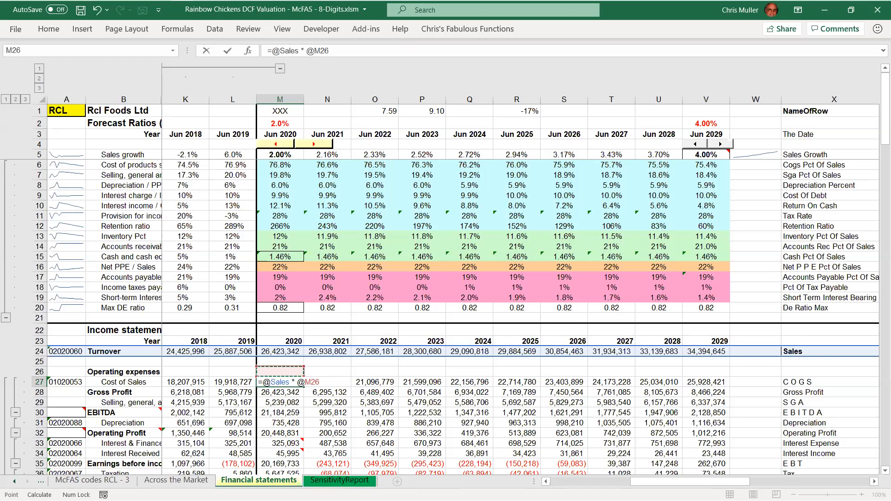
{"action": "key", "text": "shift+space"}
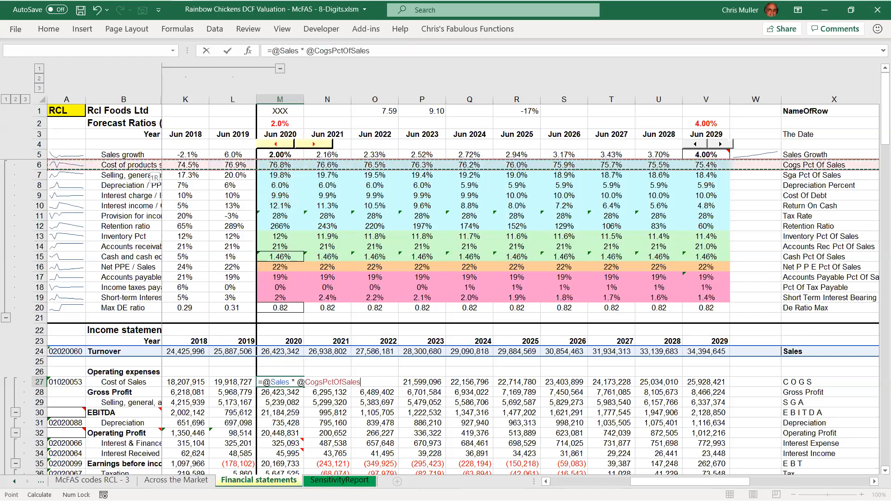
{"action": "key", "text": "ctrl+Return"}
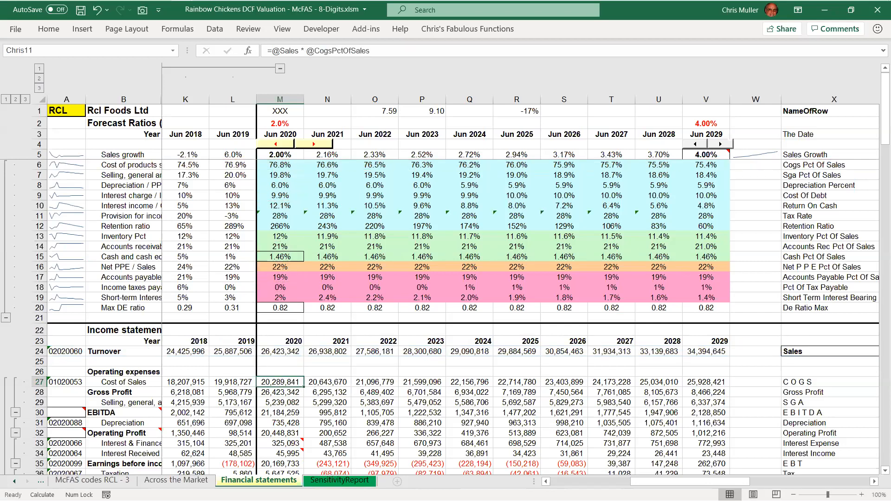
Compare the 2020 and 2021 Cost of Sales formulas, and inspect the rows referenced by the 2020 Gross Profit formula
{"action": "key", "text": "Right"}
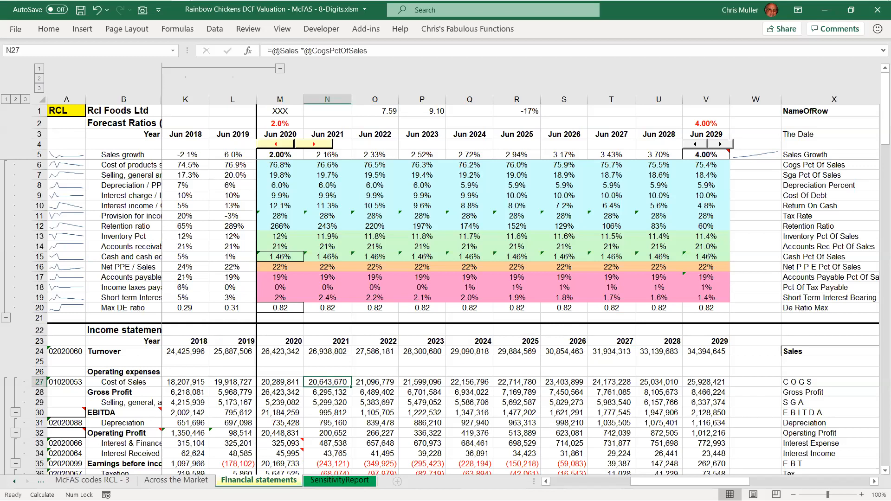
{"action": "key", "text": "Left"}
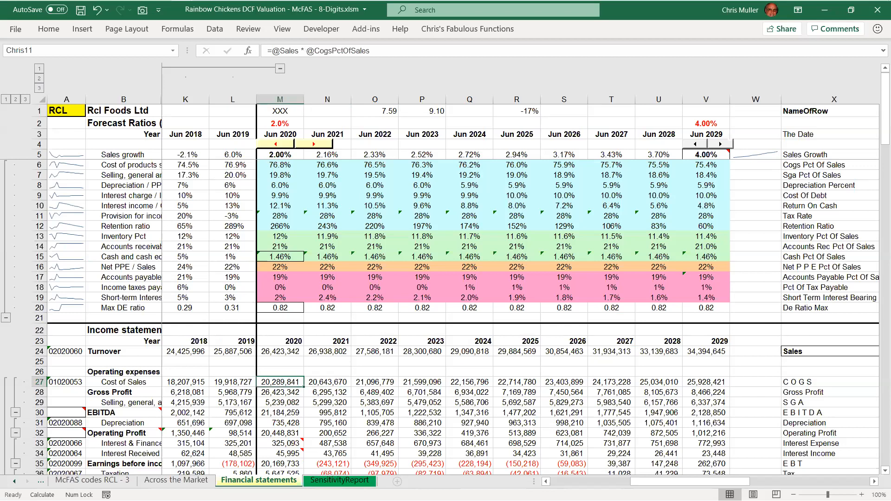
{"action": "key", "text": "Down"}
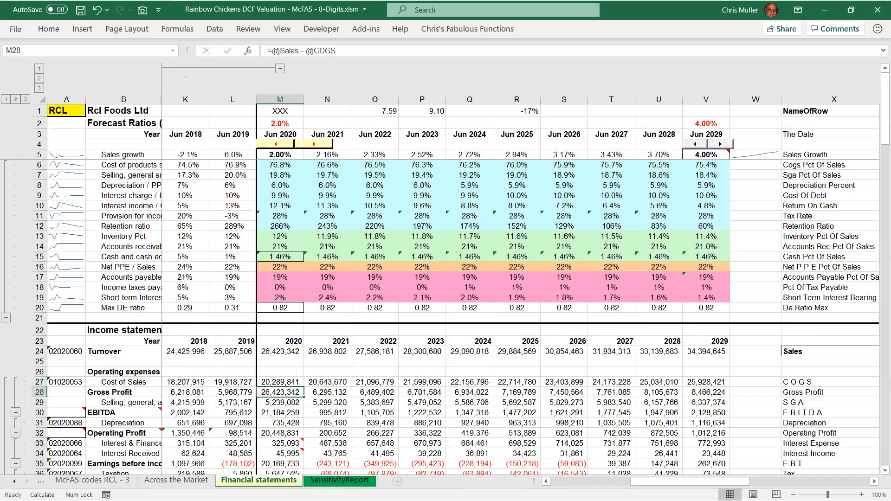
{"action": "key", "text": "F2"}
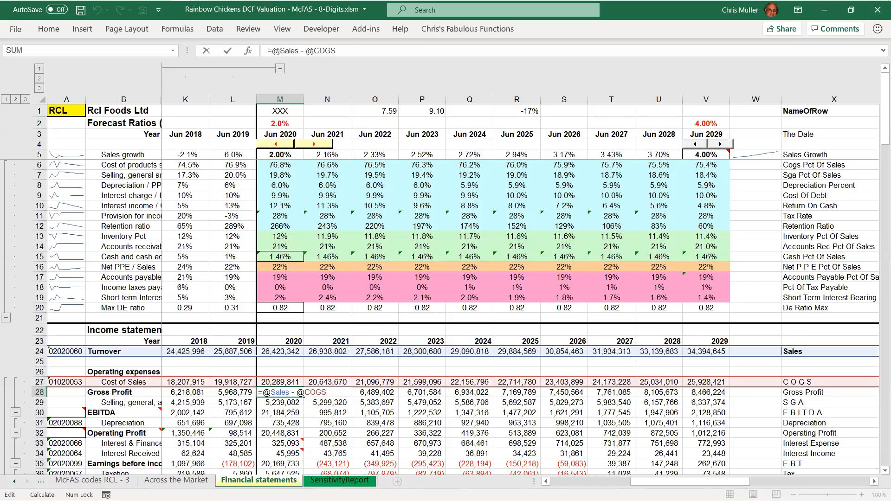
{"action": "key", "text": "Return"}
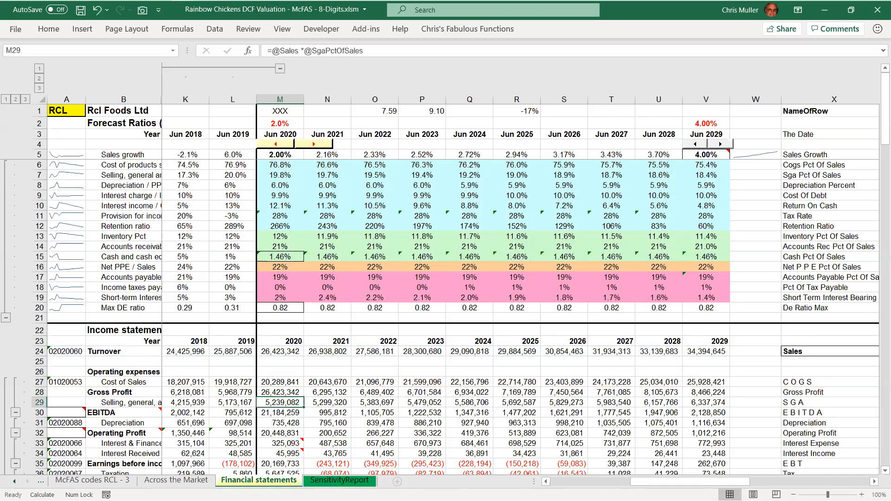
Inspect the row references in the 2020 Selling, general and administrative and EBITDA formulas
{"action": "key", "text": "F2"}
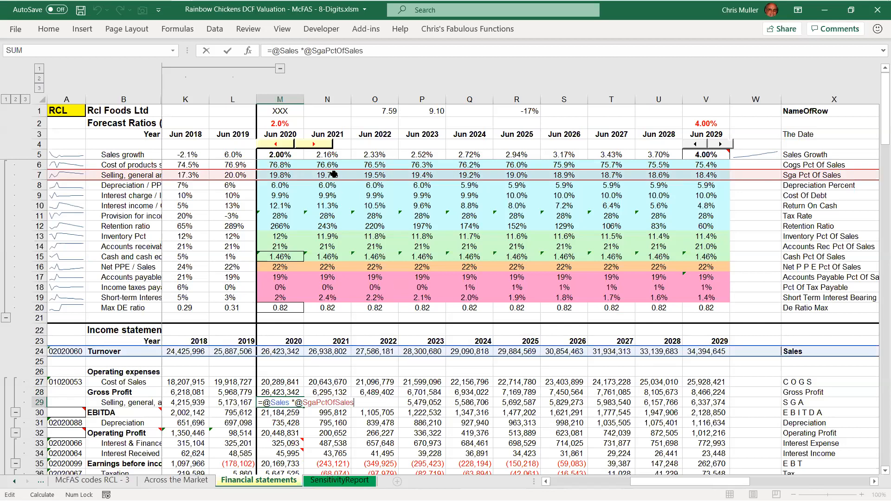
{"action": "key", "text": "Return"}
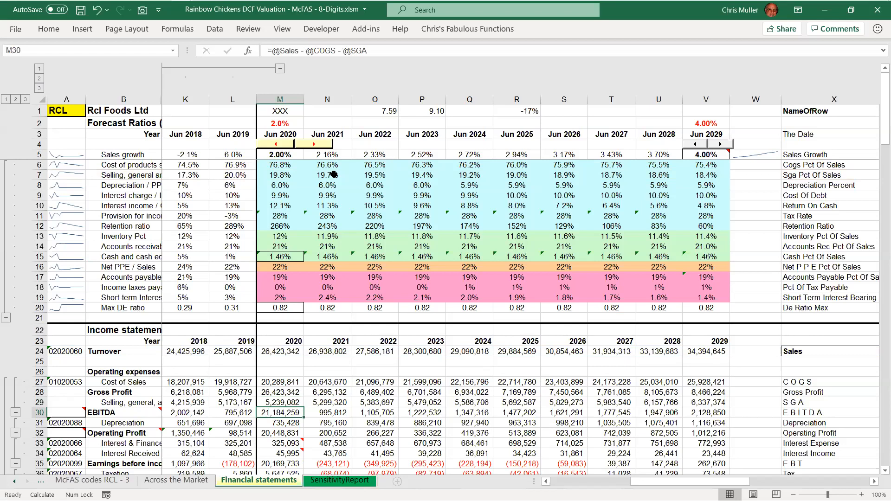
{"action": "key", "text": "F2"}
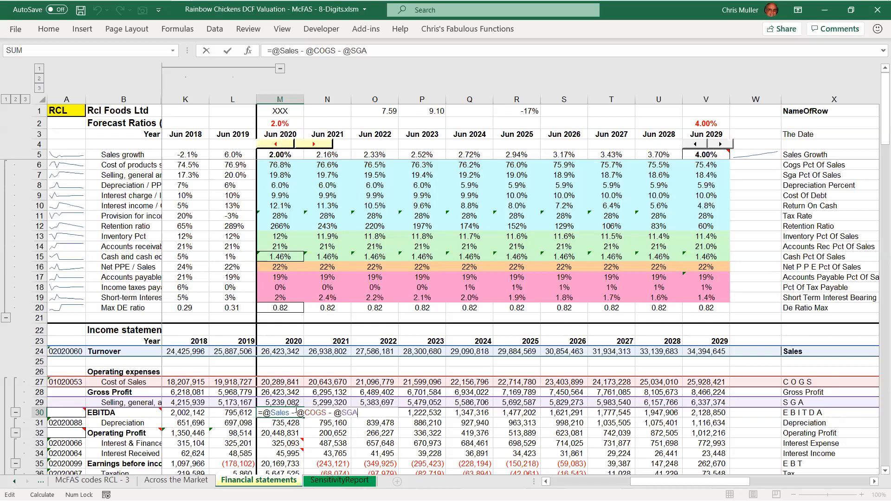
{"action": "key", "text": "ctrl+Return"}
{"action": "scroll", "coordinate": [296, 411], "scroll_direction": "down", "scroll_amount": 4}
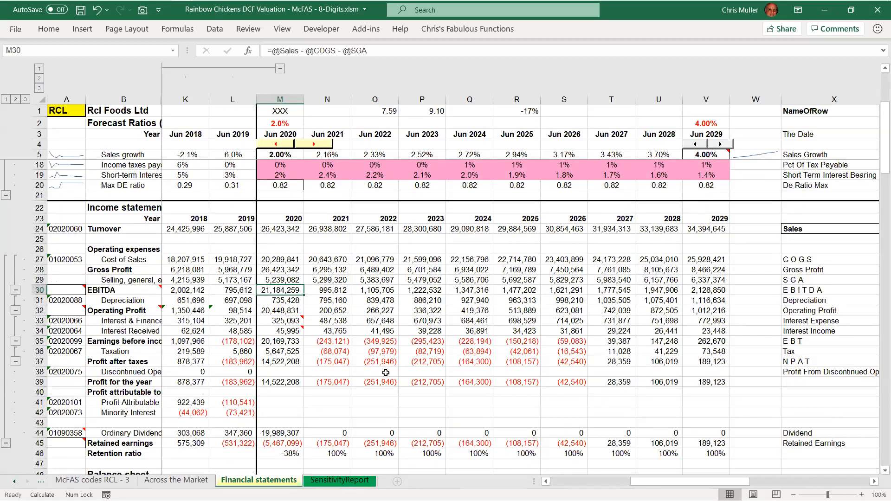
{"action": "key", "text": "Down"}
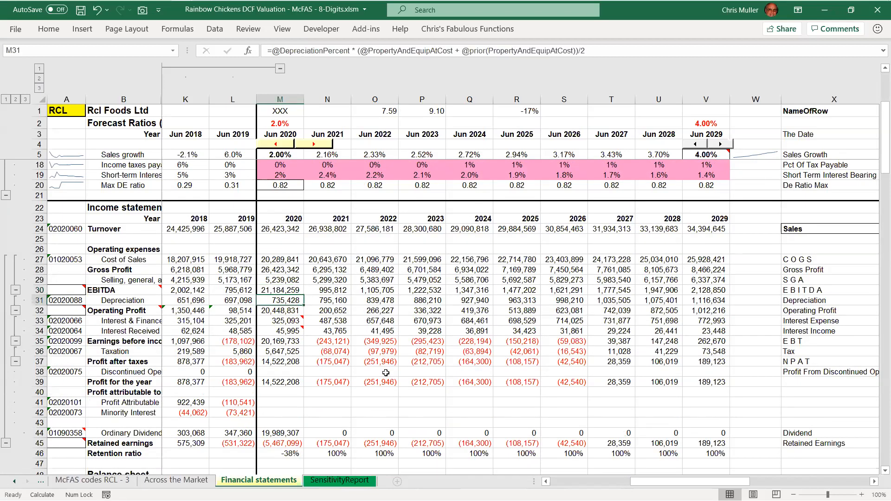
{"action": "key", "text": "F2"}
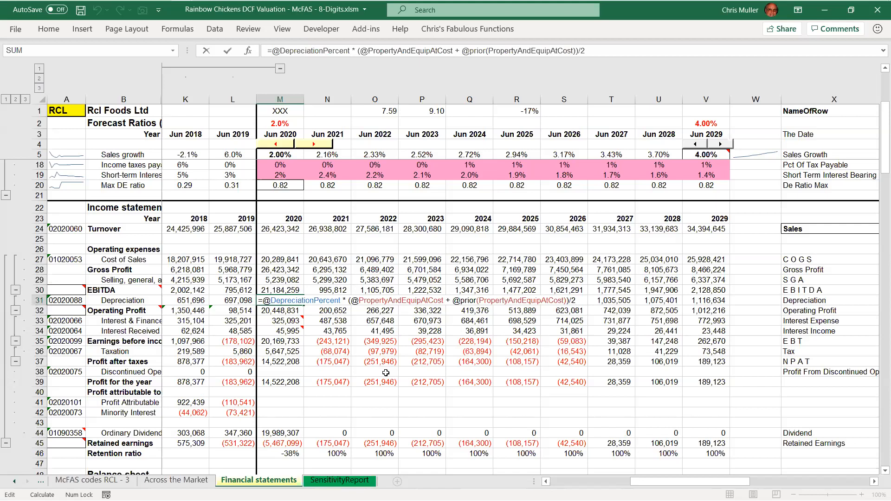
{"action": "key", "text": "ctrl+shift+Right"}
{"action": "key", "text": "ctrl+shift+Right"}
{"action": "key", "text": "shift+Left"}
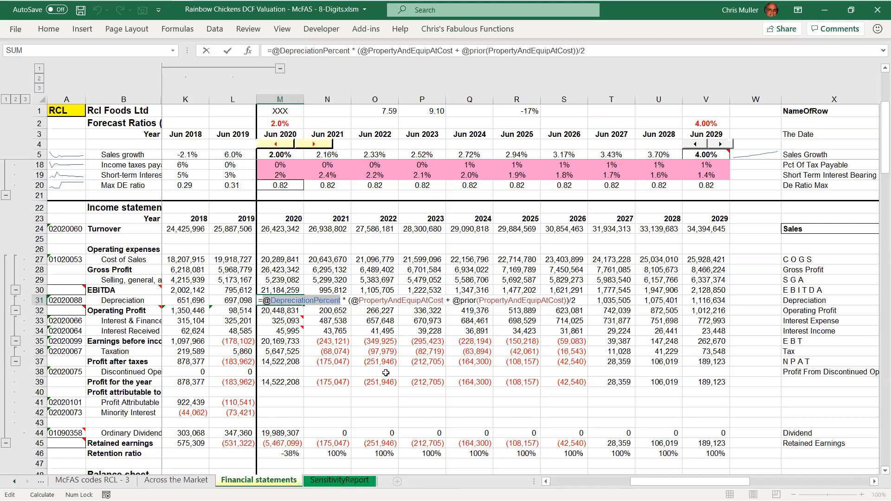
{"action": "key", "text": "F9"}
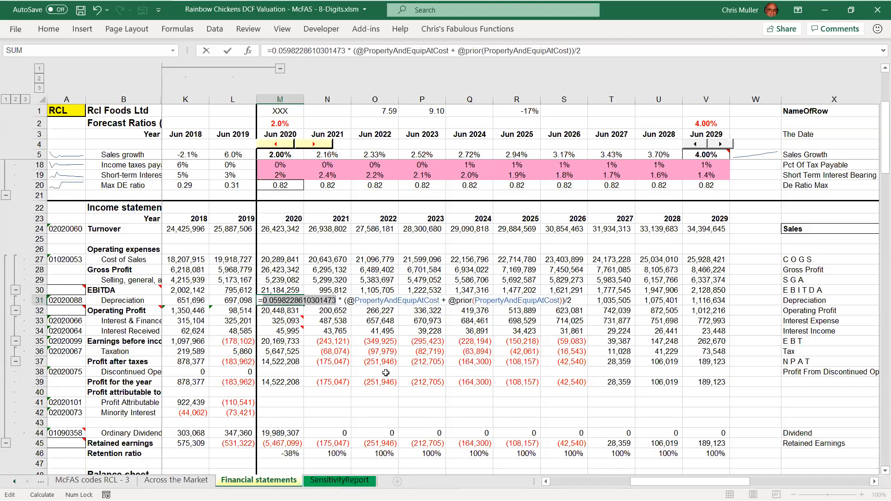
{"action": "key", "text": "ctrl+z"}
{"action": "key", "text": "Right"}
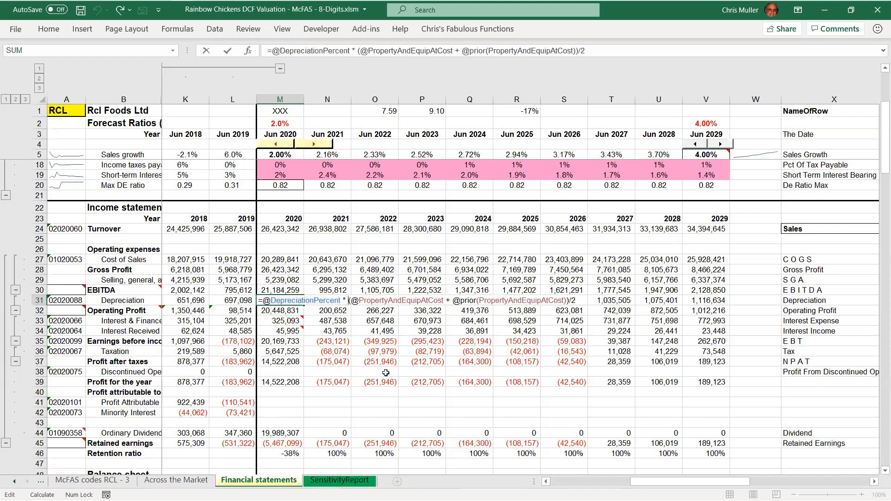
{"action": "key", "text": "Right"}
{"action": "key", "text": "Right"}
{"action": "key", "text": "Right"}
{"action": "key", "text": "Right"}
{"action": "key", "text": "shift+Right"}
{"action": "key", "text": "shift+Right"}
{"action": "key", "text": "shift+Right"}
{"action": "key", "text": "shift+Right"}
{"action": "key", "text": "shift+Right"}
{"action": "key", "text": "shift+Right"}
{"action": "key", "text": "shift+Right"}
{"action": "key", "text": "shift+Right"}
{"action": "key", "text": "shift+Right"}
{"action": "key", "text": "shift+Right"}
{"action": "key", "text": "shift+Right"}
{"action": "key", "text": "shift+Right"}
{"action": "key", "text": "shift+Right"}
{"action": "key", "text": "shift+Right"}
{"action": "key", "text": "shift+Right"}
{"action": "key", "text": "shift+Right"}
{"action": "key", "text": "shift+Right"}
{"action": "key", "text": "shift+Right"}
{"action": "key", "text": "shift+Right"}
{"action": "key", "text": "shift+Right"}
{"action": "key", "text": "shift+Right"}
{"action": "key", "text": "Left"}
{"action": "key", "text": "shift+Left"}
{"action": "key", "text": "shift+Left"}
{"action": "key", "text": "shift+Left"}
{"action": "key", "text": "shift+Left"}
{"action": "key", "text": "shift+Left"}
{"action": "key", "text": "shift+Left"}
{"action": "key", "text": "shift+Left"}
{"action": "key", "text": "shift+Left"}
{"action": "key", "text": "shift+Left"}
{"action": "key", "text": "shift+Left"}
{"action": "key", "text": "shift+Left"}
{"action": "key", "text": "shift+Left"}
{"action": "key", "text": "shift+Left"}
{"action": "key", "text": "shift+Left"}
{"action": "key", "text": "shift+Left"}
{"action": "key", "text": "shift+Left"}
{"action": "key", "text": "shift+Left"}
{"action": "key", "text": "shift+Left"}
{"action": "key", "text": "shift+Left"}
{"action": "key", "text": "shift+Left"}
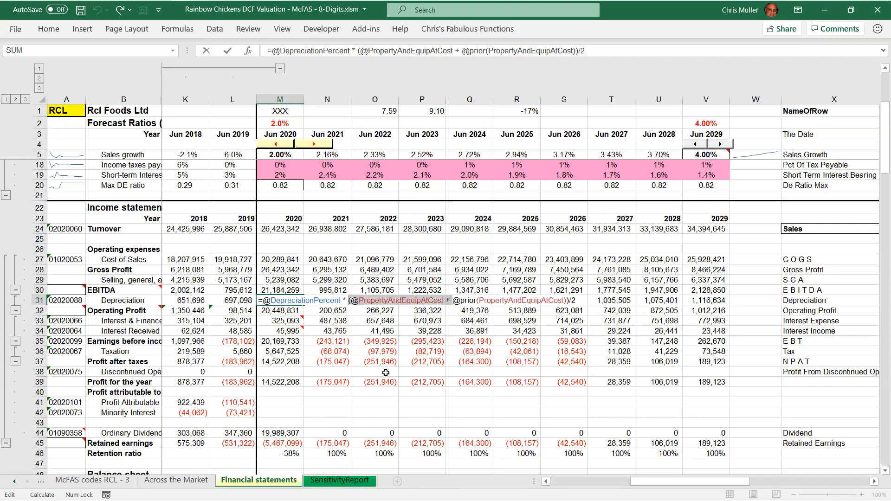
Highlight the entire 2020 Depreciation formula, and leave the cell with its formula intact
{"action": "key", "text": "End"}
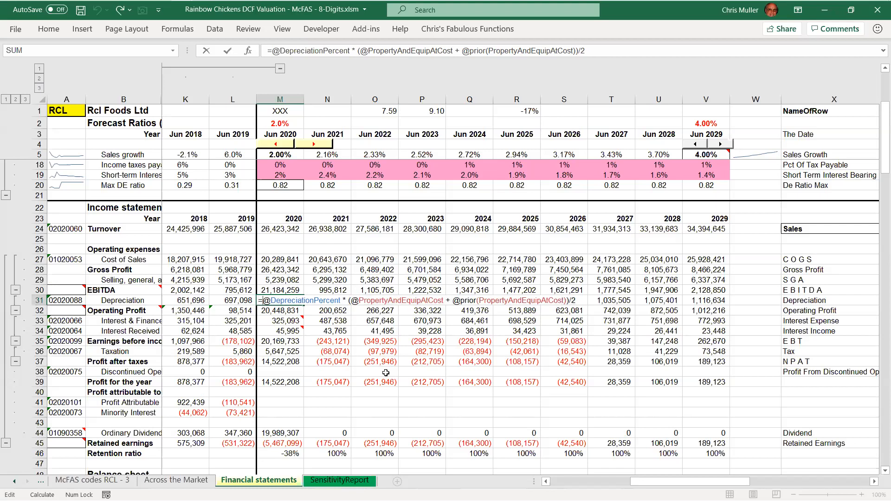
{"action": "key", "text": "shift+Home"}
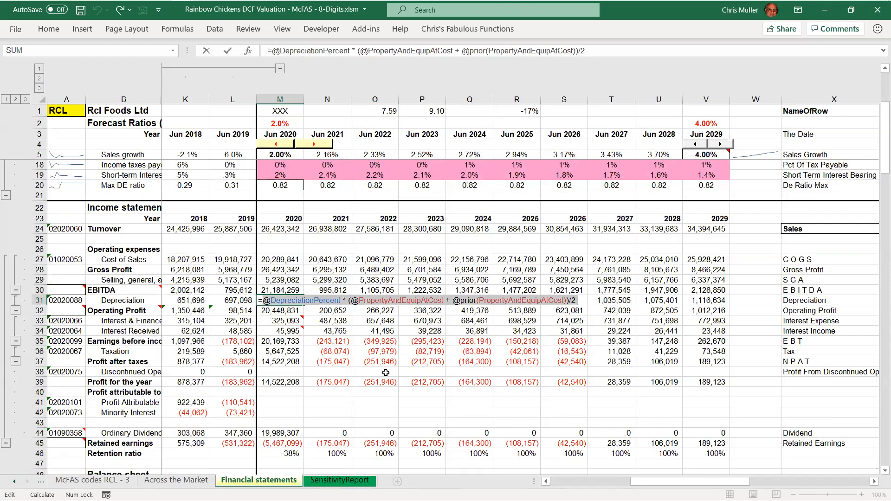
{"action": "key", "text": "ctrl+Return"}
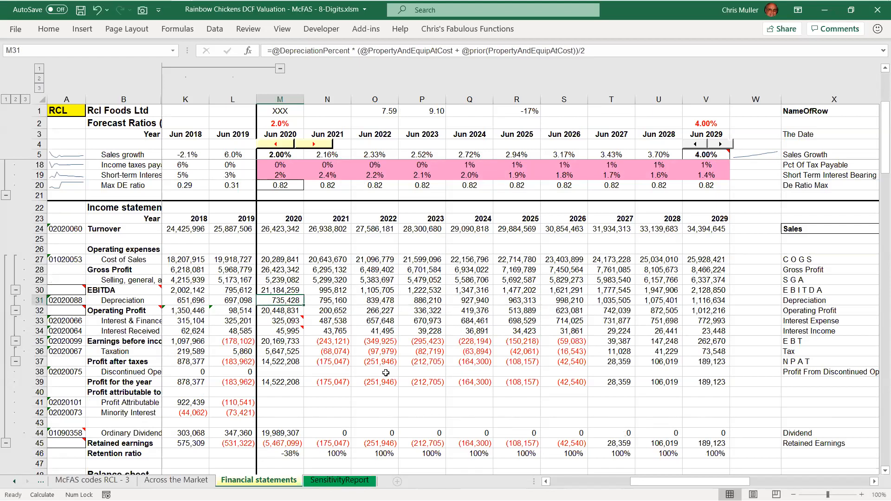
Check the Depreciation formulas across the forecast years, ending back at 2021
{"action": "key", "text": "Right"}
{"action": "key", "text": "Right"}
{"action": "key", "text": "Right"}
{"action": "key", "text": "ctrl+Right"}
{"action": "key", "text": "Left"}
{"action": "key", "text": "Left"}
{"action": "key", "text": "Left"}
{"action": "key", "text": "Left"}
{"action": "key", "text": "Left"}
{"action": "key", "text": "Left"}
{"action": "key", "text": "Left"}
{"action": "key", "text": "Left"}
Inspect the EBITDA and Depreciation row references in the 2021 Operating Profit formula
{"action": "key", "text": "Down"}
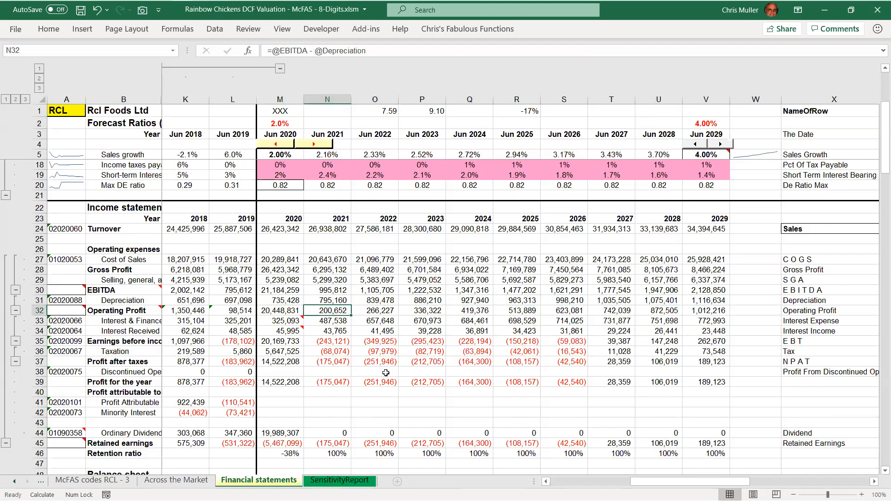
{"action": "key", "text": "F2"}
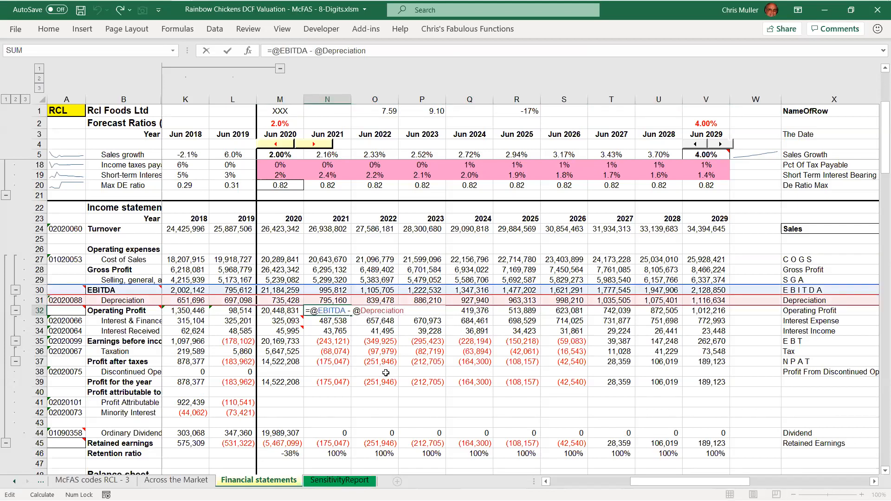
{"action": "key", "text": "ctrl+Return"}
{"action": "key", "text": "Down"}
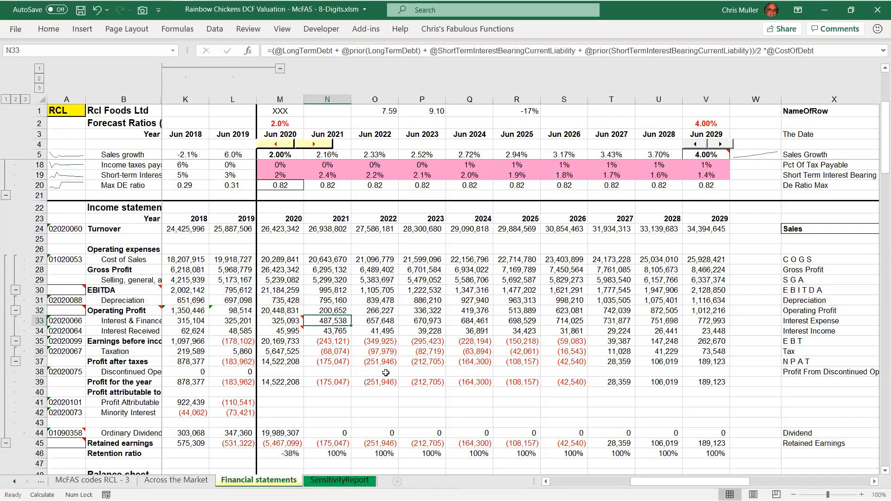
{"action": "key", "text": "F2"}
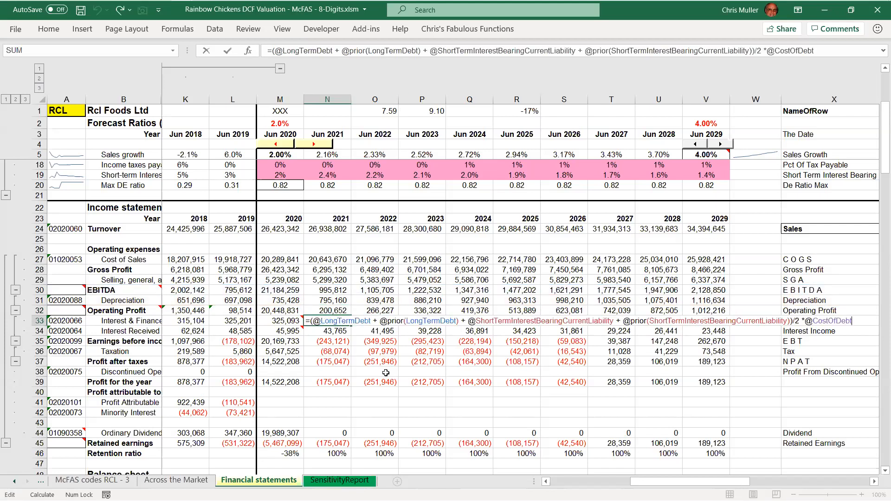
{"action": "key", "text": "Home"}
{"action": "key", "text": "Right"}
{"action": "key", "text": "ctrl+shift+Right"}
{"action": "key", "text": "ctrl+shift+Right"}
{"action": "key", "text": "ctrl+shift+Right"}
{"action": "key", "text": "ctrl+shift+Right"}
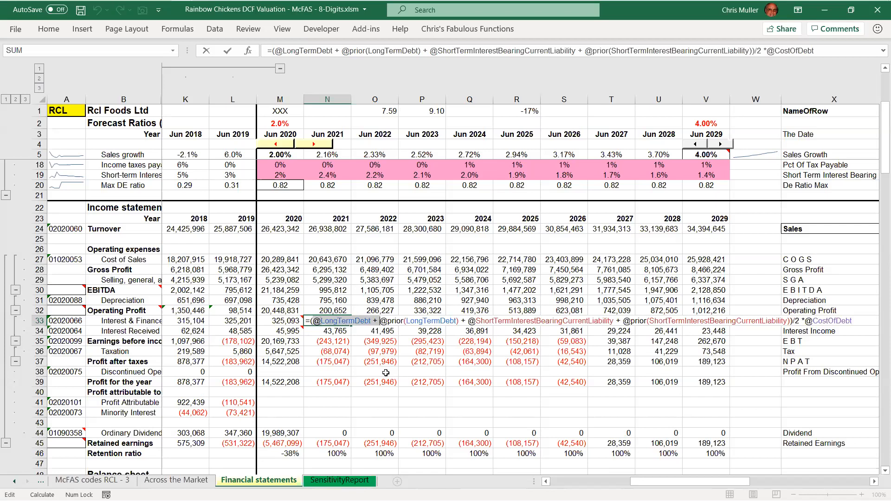
{"action": "key", "text": "ctrl+shift+Right"}
{"action": "key", "text": "ctrl+shift+Right"}
{"action": "key", "text": "ctrl+shift+Right"}
{"action": "key", "text": "ctrl+shift+Right"}
{"action": "key", "text": "ctrl+shift+Right"}
{"action": "key", "text": "ctrl+shift+Right"}
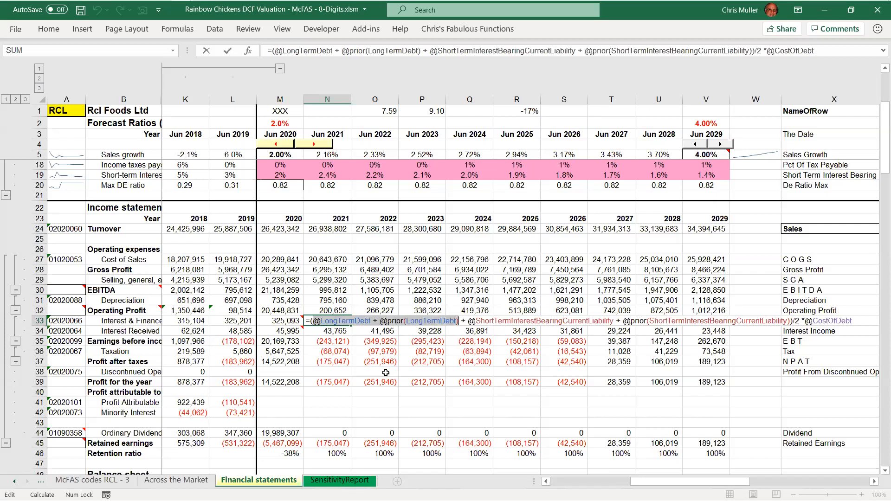
Extend the highlight in the 2021 Interest & Finance formula over the current and prior ShortTermInterestBearingCurrentLiability terms
{"action": "key", "text": "shift+Right"}
{"action": "key", "text": "shift+Right"}
{"action": "key", "text": "shift+Right"}
{"action": "key", "text": "shift+Right"}
{"action": "key", "text": "shift+Right"}
{"action": "key", "text": "shift+Right"}
{"action": "key", "text": "shift+Right"}
{"action": "key", "text": "shift+Right"}
{"action": "key", "text": "shift+Right"}
{"action": "key", "text": "shift+Right"}
{"action": "key", "text": "shift+Right"}
{"action": "key", "text": "shift+Right"}
{"action": "key", "text": "shift+Right"}
{"action": "key", "text": "shift+Right"}
{"action": "key", "text": "shift+Right"}
{"action": "key", "text": "shift+Right"}
{"action": "key", "text": "shift+Right"}
{"action": "key", "text": "shift+Right"}
{"action": "key", "text": "shift+Right"}
{"action": "key", "text": "shift+Right"}
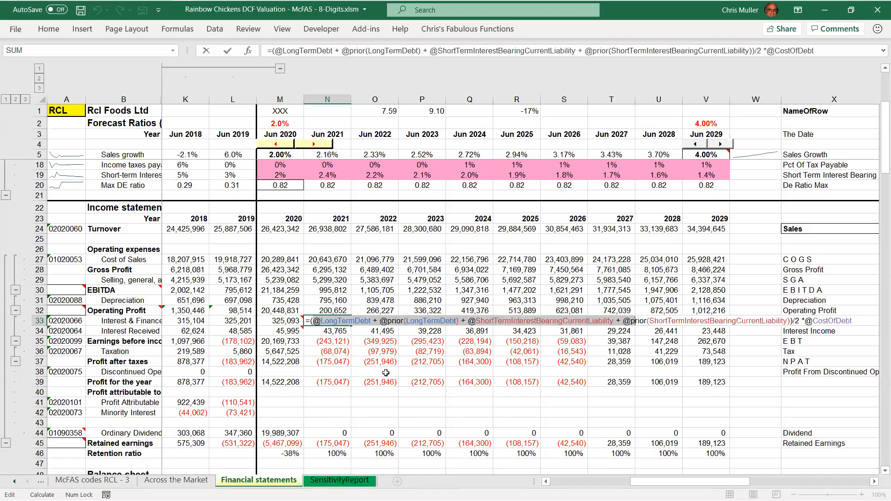
{"action": "key", "text": "shift+Right"}
{"action": "key", "text": "shift+Right"}
{"action": "key", "text": "shift+Right"}
{"action": "key", "text": "shift+Right"}
{"action": "key", "text": "shift+Right"}
{"action": "key", "text": "shift+Right"}
{"action": "key", "text": "shift+Right"}
{"action": "key", "text": "shift+Right"}
{"action": "key", "text": "shift+Right"}
{"action": "key", "text": "shift+Right"}
{"action": "key", "text": "shift+Right"}
{"action": "key", "text": "shift+Right"}
{"action": "key", "text": "shift+Right"}
{"action": "key", "text": "shift+Right"}
{"action": "key", "text": "shift+Right"}
{"action": "key", "text": "shift+Right"}
{"action": "key", "text": "shift+Right"}
{"action": "key", "text": "shift+Right"}
{"action": "key", "text": "shift+Right"}
{"action": "key", "text": "shift+Right"}
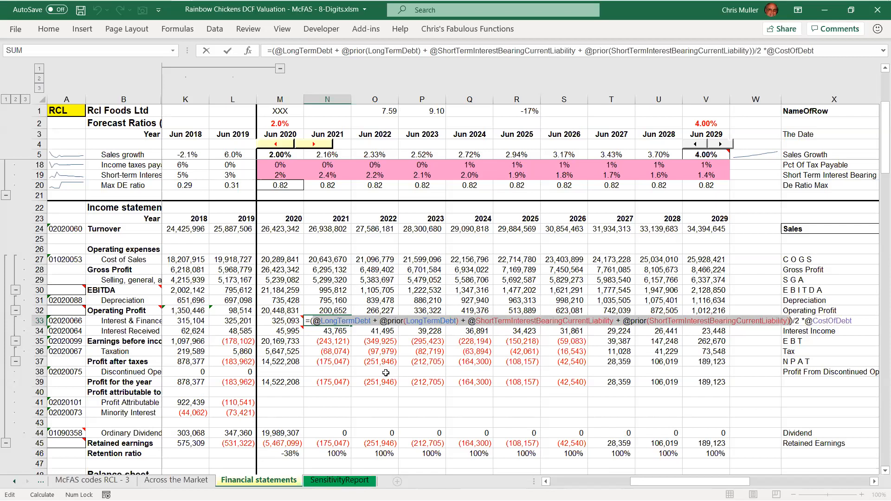
{"action": "key", "text": "shift+Right"}
{"action": "key", "text": "End"}
{"action": "key", "text": "ctrl+shift+Left"}
{"action": "key", "text": "ctrl+shift+Left"}
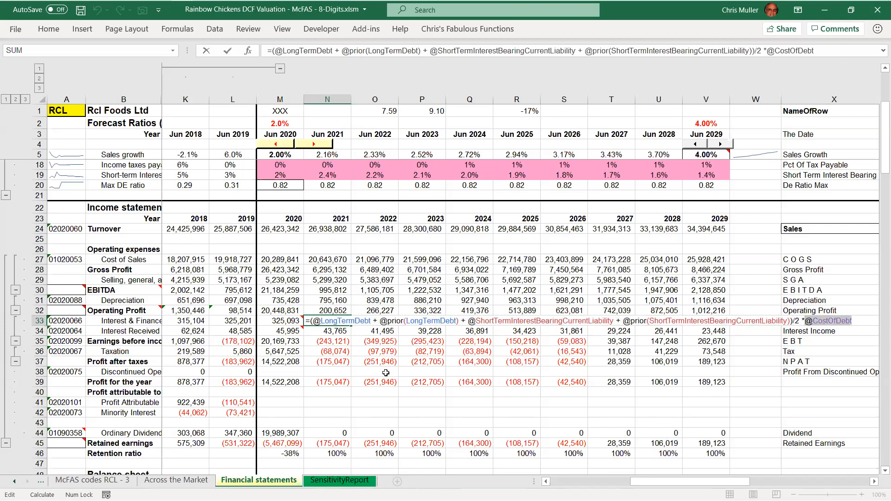
{"action": "scroll", "coordinate": [472, 319], "scroll_direction": "up", "scroll_amount": 4}
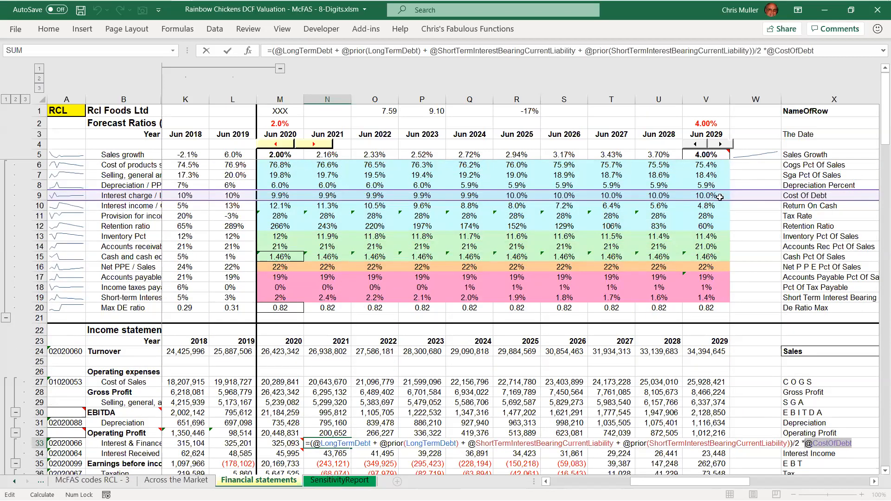
{"action": "scroll", "coordinate": [561, 224], "scroll_direction": "down", "scroll_amount": 3}
{"action": "key", "text": "ctrl+Return"}
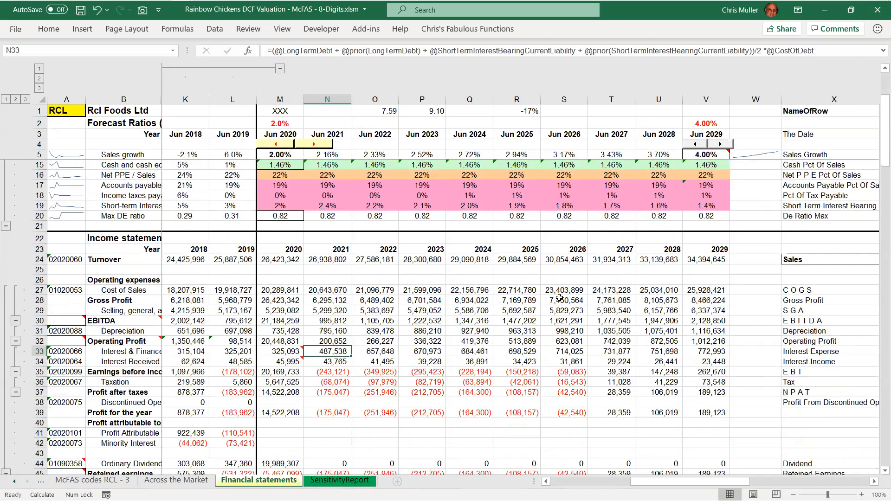
Review the 2021 Interest Received formula, highlighting ReturnOnCash and the average of current and prior CashAndEquivalents
{"action": "key", "text": "Down"}
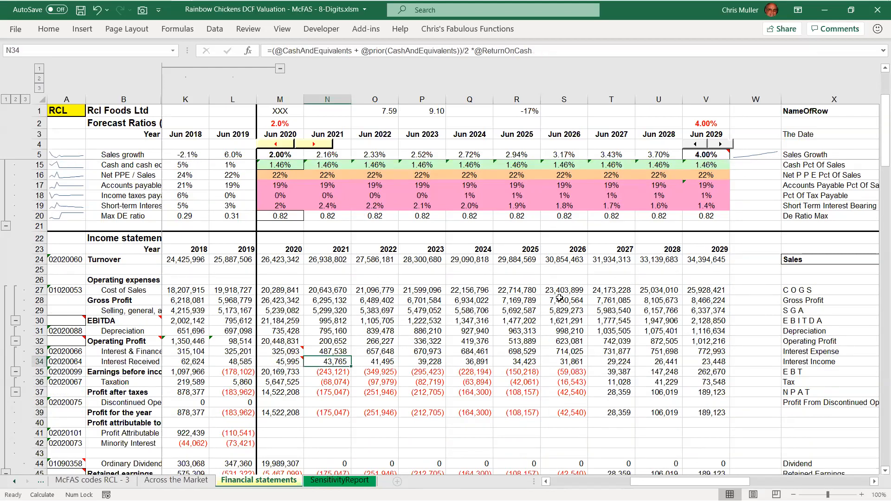
{"action": "key", "text": "F2"}
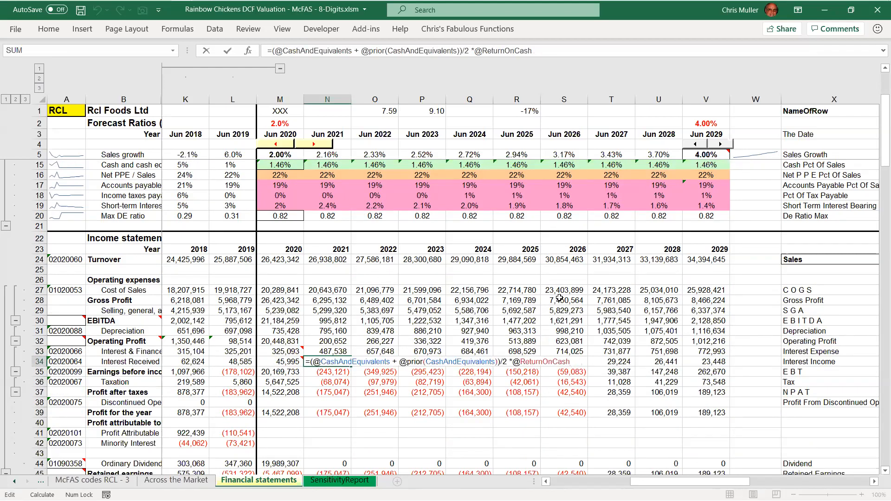
{"action": "key", "text": "ctrl+shift+Left"}
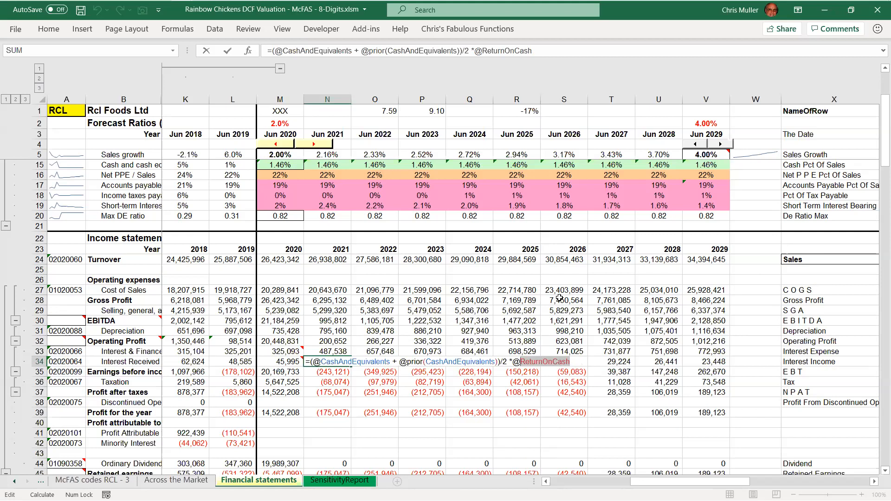
{"action": "key", "text": "Home"}
{"action": "key", "text": "ctrl+shift+Right"}
{"action": "key", "text": "ctrl+shift+Right"}
{"action": "key", "text": "ctrl+shift+Right"}
{"action": "key", "text": "ctrl+shift+Right"}
{"action": "key", "text": "ctrl+shift+Right"}
{"action": "key", "text": "ctrl+shift+Right"}
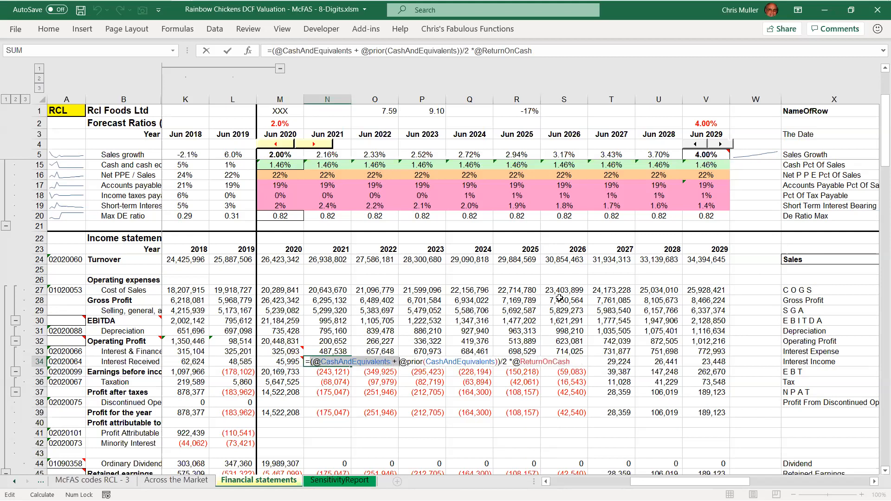
{"action": "key", "text": "ctrl+shift+Right"}
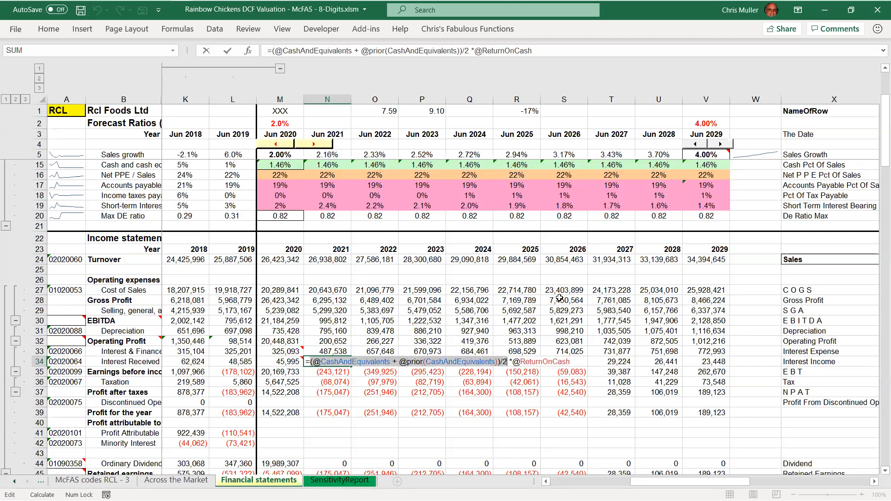
{"action": "key", "text": "Escape"}
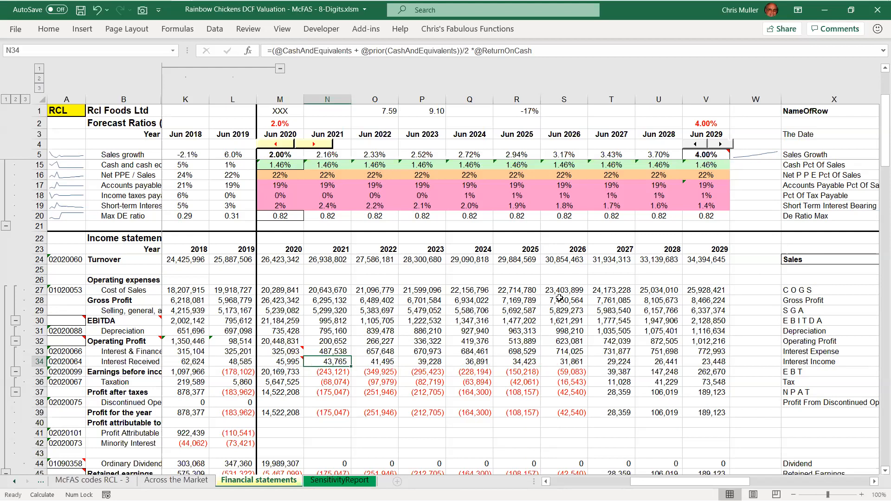
{"action": "key", "text": "Down"}
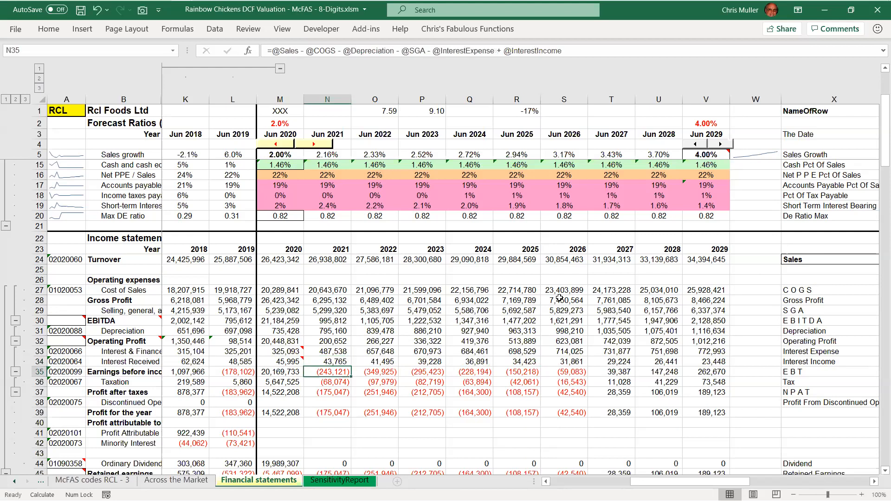
{"action": "key", "text": "F2"}
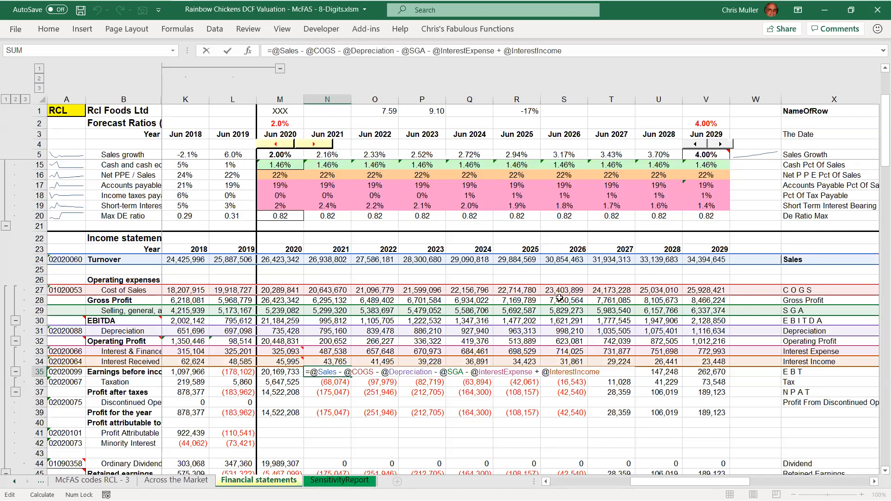
{"action": "key", "text": "shift+Right"}
{"action": "key", "text": "shift+Right"}
{"action": "key", "text": "shift+Right"}
{"action": "key", "text": "shift+Right"}
{"action": "key", "text": "shift+Right"}
{"action": "key", "text": "shift+Right"}
{"action": "key", "text": "shift+Right"}
{"action": "key", "text": "shift+Right"}
{"action": "key", "text": "shift+Right"}
{"action": "key", "text": "shift+Right"}
{"action": "key", "text": "shift+Right"}
{"action": "key", "text": "shift+Right"}
{"action": "key", "text": "shift+Right"}
{"action": "key", "text": "shift+Right"}
{"action": "key", "text": "shift+Right"}
{"action": "key", "text": "shift+Right"}
{"action": "key", "text": "shift+Right"}
{"action": "key", "text": "shift+Right"}
{"action": "key", "text": "shift+Right"}
{"action": "key", "text": "shift+Right"}
{"action": "key", "text": "shift+Right"}
{"action": "key", "text": "shift+Right"}
{"action": "key", "text": "shift+Right"}
{"action": "key", "text": "shift+Right"}
{"action": "key", "text": "shift+Right"}
{"action": "key", "text": "shift+Right"}
{"action": "key", "text": "shift+Right"}
{"action": "key", "text": "shift+Right"}
{"action": "key", "text": "shift+Right"}
{"action": "key", "text": "shift+Right"}
{"action": "key", "text": "shift+Right"}
{"action": "key", "text": "shift+Right"}
{"action": "key", "text": "shift+Right"}
{"action": "key", "text": "shift+Right"}
{"action": "key", "text": "shift+Right"}
{"action": "key", "text": "shift+Right"}
{"action": "key", "text": "shift+Right"}
{"action": "key", "text": "shift+Right"}
{"action": "key", "text": "shift+Right"}
{"action": "key", "text": "shift+Right"}
{"action": "key", "text": "shift+Right"}
{"action": "key", "text": "shift+Right"}
{"action": "key", "text": "shift+Right"}
{"action": "key", "text": "shift+Right"}
{"action": "key", "text": "shift+Right"}
{"action": "key", "text": "shift+Right"}
{"action": "key", "text": "shift+Right"}
{"action": "key", "text": "shift+Right"}
{"action": "key", "text": "shift+Right"}
{"action": "key", "text": "shift+Right"}
{"action": "key", "text": "shift+Right"}
{"action": "key", "text": "shift+Right"}
{"action": "key", "text": "shift+Right"}
{"action": "key", "text": "shift+Right"}
{"action": "key", "text": "shift+Right"}
{"action": "key", "text": "shift+Right"}
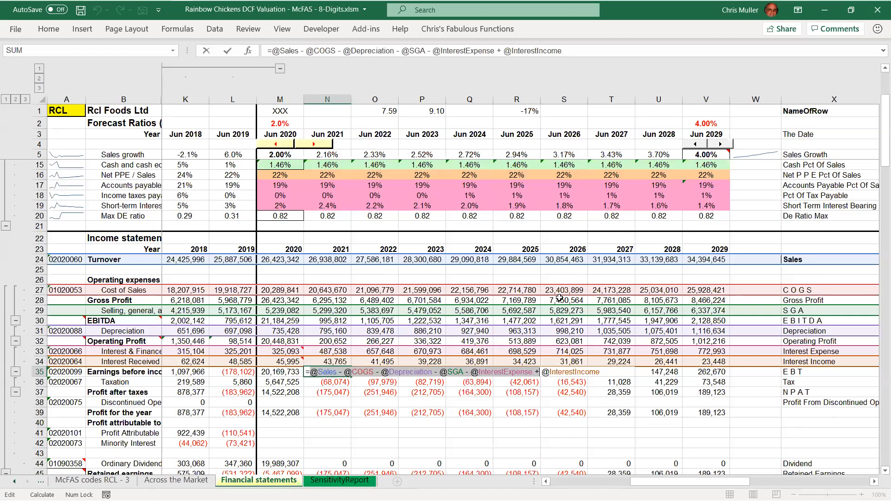
{"action": "key", "text": "Escape"}
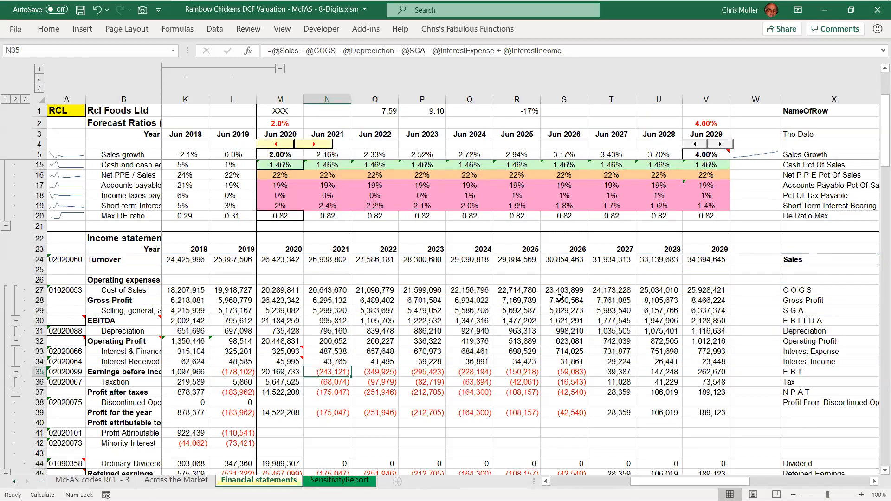
{"action": "key", "text": "Down"}
{"action": "key", "text": "F2"}
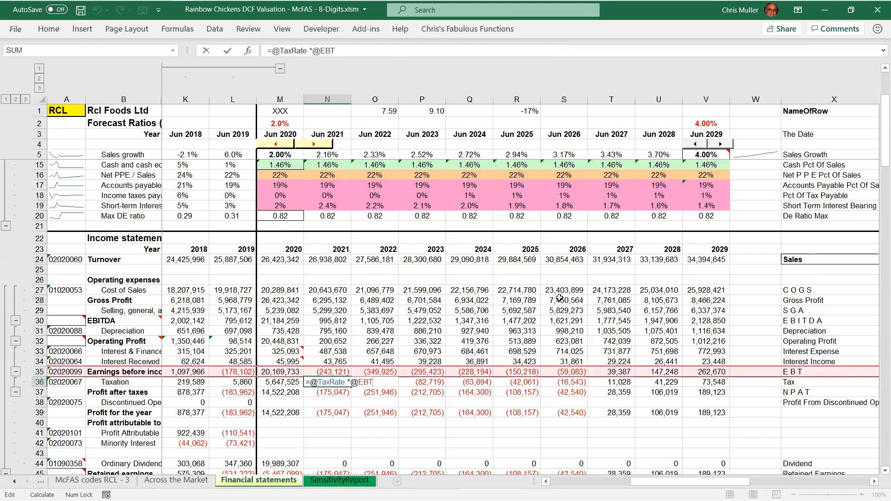
{"action": "key", "text": "ctrl+shift+Right"}
{"action": "key", "text": "ctrl+shift+Right"}
{"action": "key", "text": "shift+Right"}
{"action": "key", "text": "shift+Right"}
{"action": "key", "text": "shift+Right"}
{"action": "key", "text": "shift+Right"}
{"action": "key", "text": "shift+Right"}
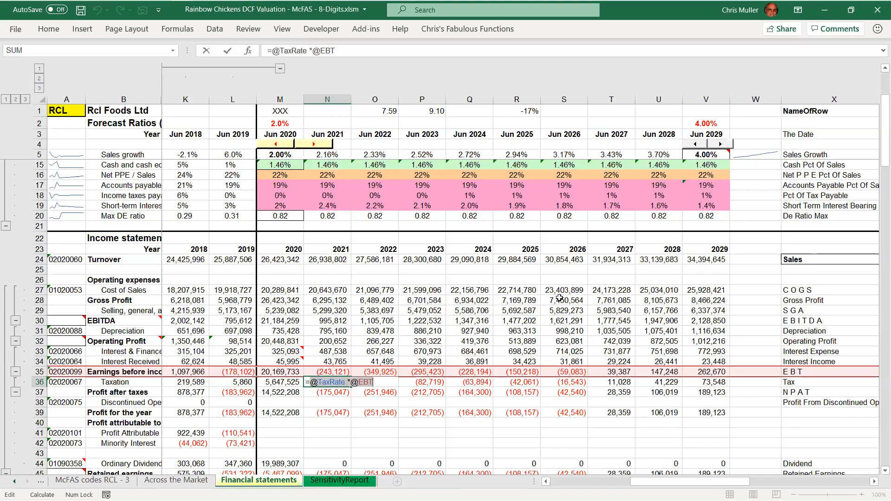
{"action": "key", "text": "Escape"}
{"action": "key", "text": "Down"}
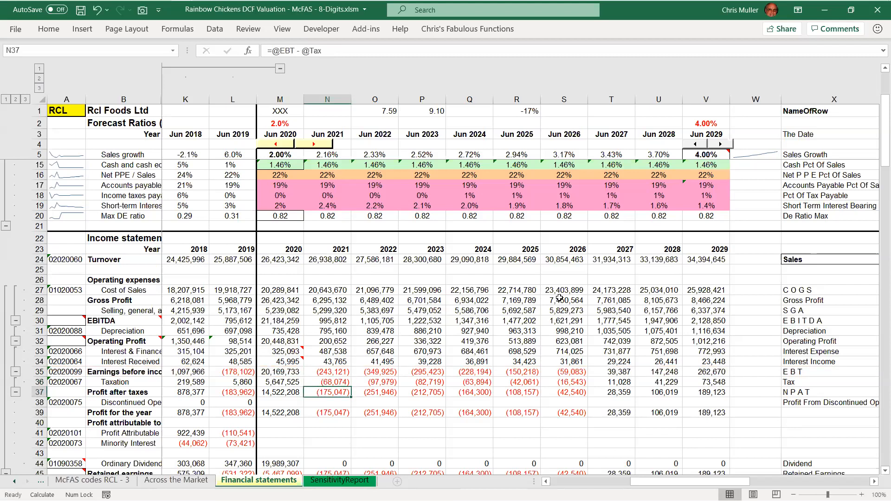
{"action": "key", "text": "F2"}
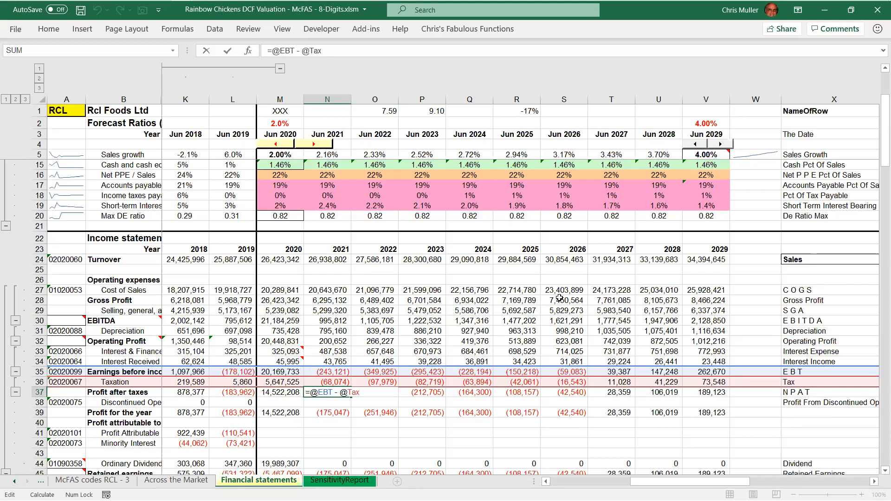
{"action": "key", "text": "Escape"}
{"action": "key", "text": "Right"}
{"action": "key", "text": "Right"}
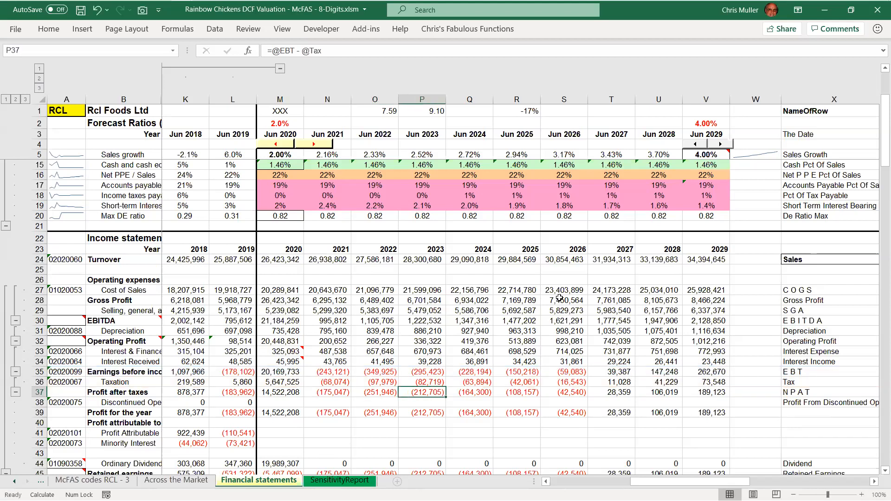
{"action": "key", "text": "Left"}
{"action": "key", "text": "Left"}
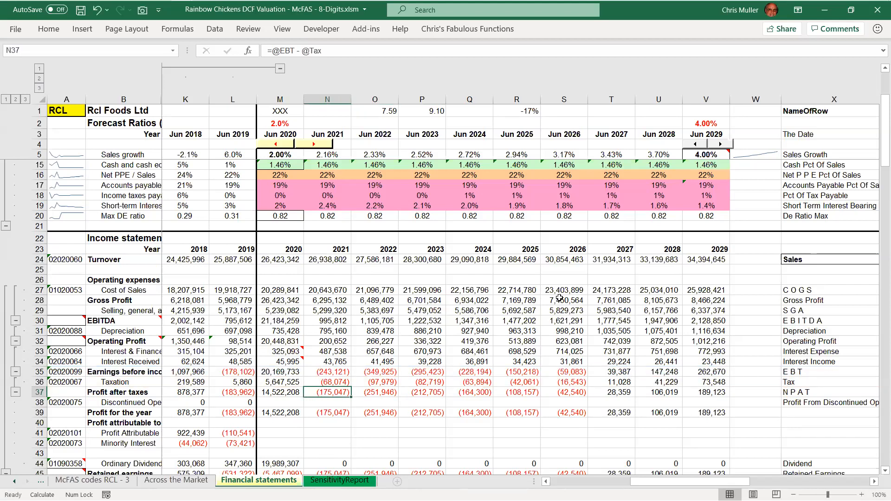
{"action": "key", "text": "Down"}
{"action": "key", "text": "Down"}
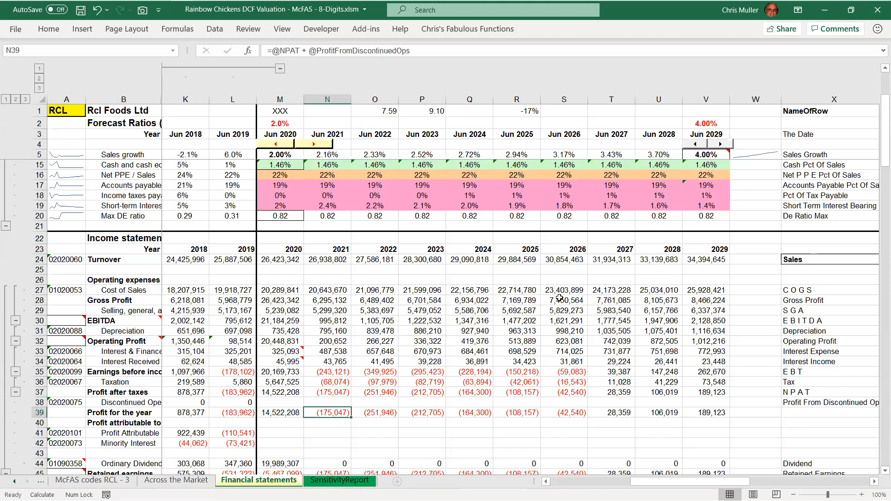
{"action": "key", "text": "F2"}
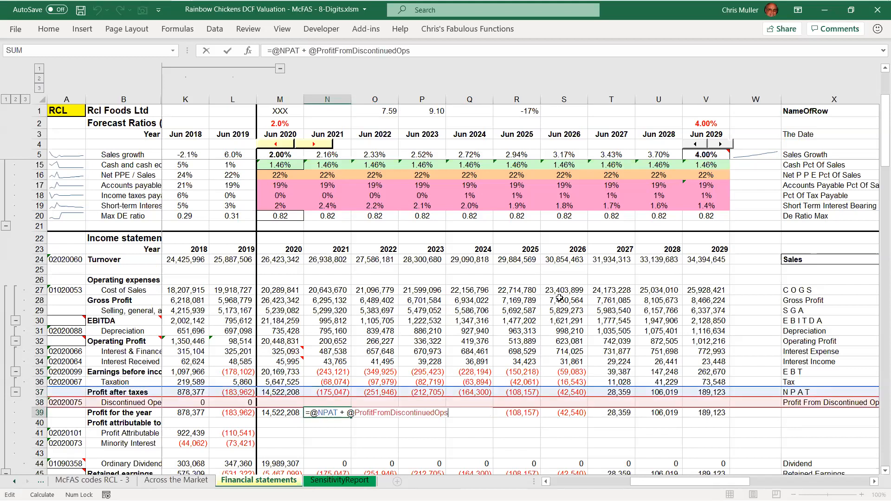
{"action": "key", "text": "ctrl+Return"}
{"action": "key", "text": "Down"}
{"action": "key", "text": "Down"}
{"action": "key", "text": "Down"}
{"action": "key", "text": "Down"}
{"action": "key", "text": "Down"}
{"action": "key", "text": "Down"}
{"action": "key", "text": "Down"}
{"action": "key", "text": "Down"}
{"action": "key", "text": "Down"}
{"action": "key", "text": "Down"}
{"action": "key", "text": "Down"}
{"action": "key", "text": "Down"}
{"action": "key", "text": "Down"}
{"action": "key", "text": "Down"}
{"action": "key", "text": "Down"}
{"action": "key", "text": "Up"}
{"action": "key", "text": "Up"}
{"action": "key", "text": "Up"}
{"action": "key", "text": "Up"}
{"action": "key", "text": "Up"}
{"action": "key", "text": "Up"}
{"action": "key", "text": "Up"}
{"action": "key", "text": "Up"}
{"action": "key", "text": "Up"}
{"action": "key", "text": "Up"}
{"action": "key", "text": "Up"}
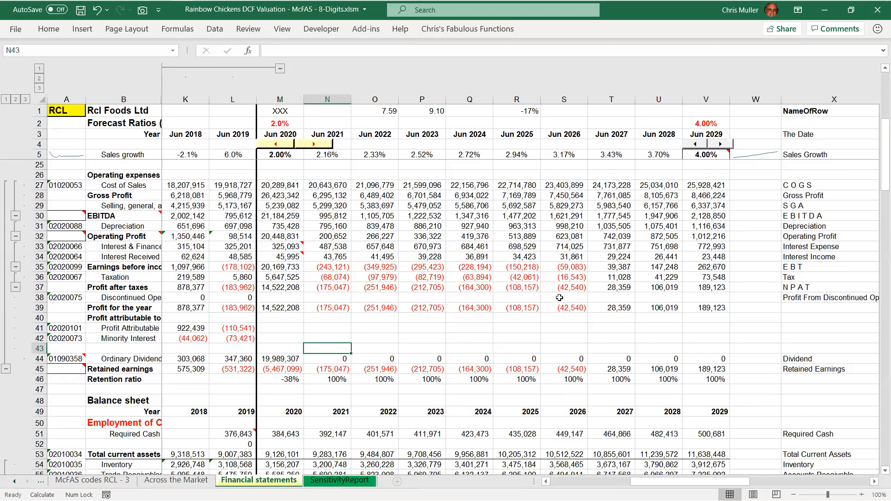
{"action": "key", "text": "Down"}
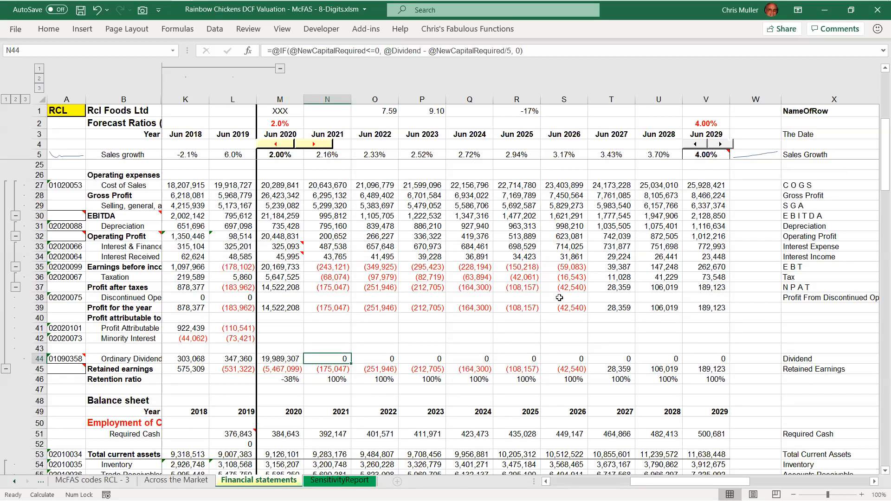
{"action": "key", "text": "Up"}
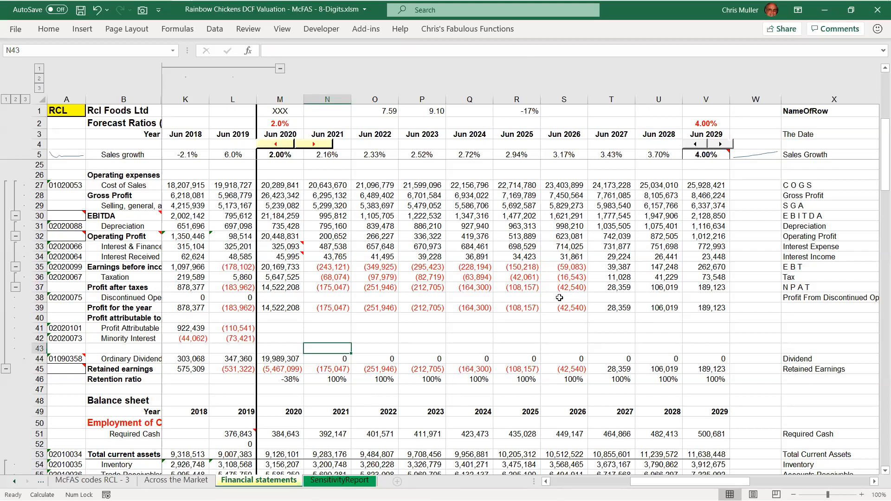
{"action": "key", "text": "Down"}
{"action": "key", "text": "Down"}
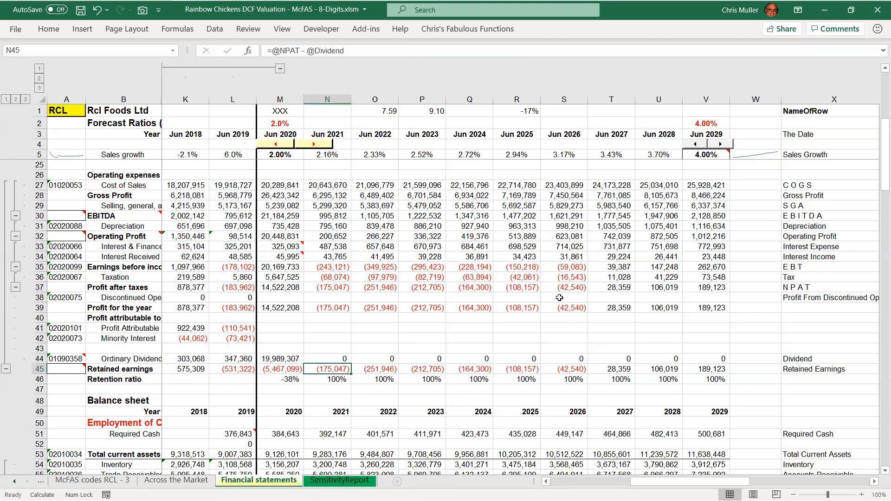
{"action": "key", "text": "F2"}
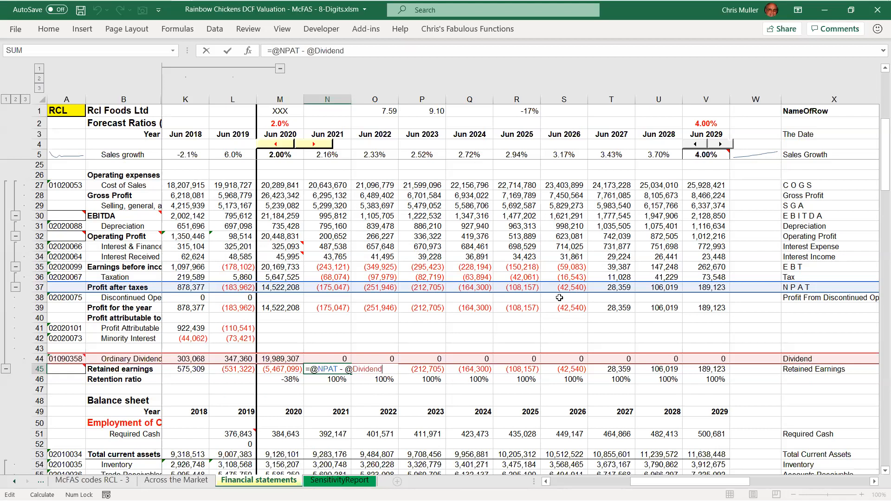
{"action": "key", "text": "ctrl+Return"}
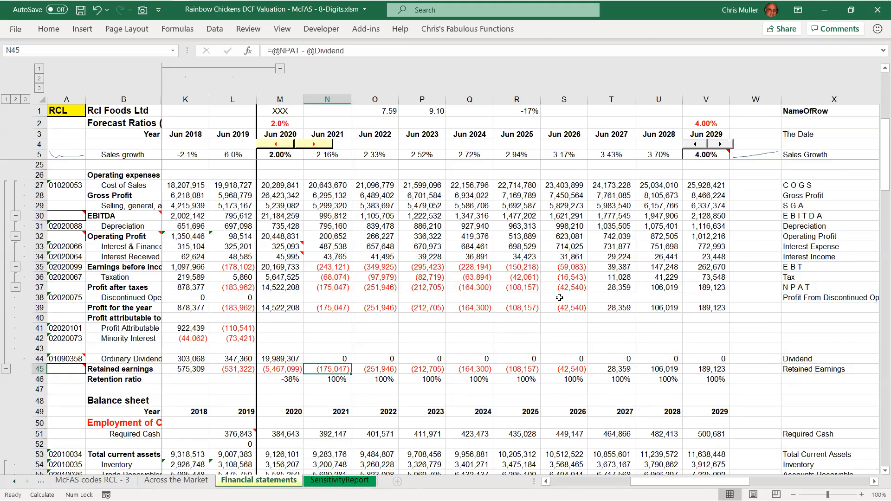
Highlight the Ordinary Dividend forecasts from 2021 onward, and compare the formulas across the row
{"action": "key", "text": "Up"}
{"action": "key", "text": "shift+Right"}
{"action": "key", "text": "shift+Right"}
{"action": "key", "text": "shift+Right"}
{"action": "key", "text": "shift+Right"}
{"action": "key", "text": "shift+Right"}
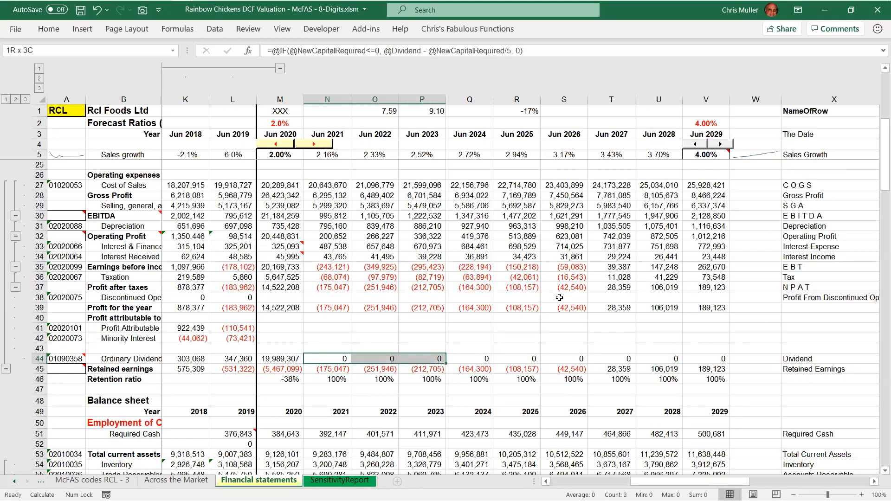
{"action": "key", "text": "Left"}
{"action": "key", "text": "Right"}
{"action": "key", "text": "Right"}
{"action": "key", "text": "Right"}
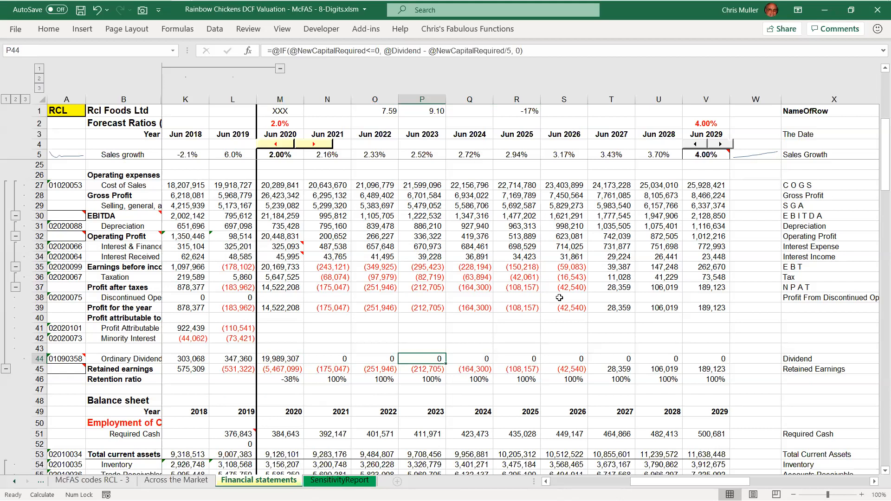
{"action": "key", "text": "Left"}
{"action": "key", "text": "Left"}
Highlight the Retained earnings forecasts from 2021 to 2026
{"action": "key", "text": "Down"}
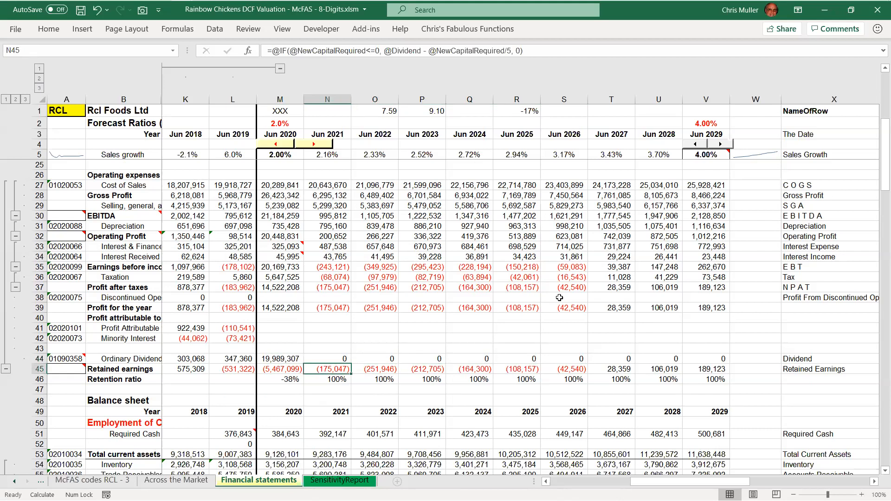
{"action": "key", "text": "shift+Right"}
{"action": "key", "text": "shift+Right"}
{"action": "key", "text": "shift+Right"}
{"action": "key", "text": "shift+Right"}
{"action": "key", "text": "shift+Right"}
{"action": "key", "text": "Up"}
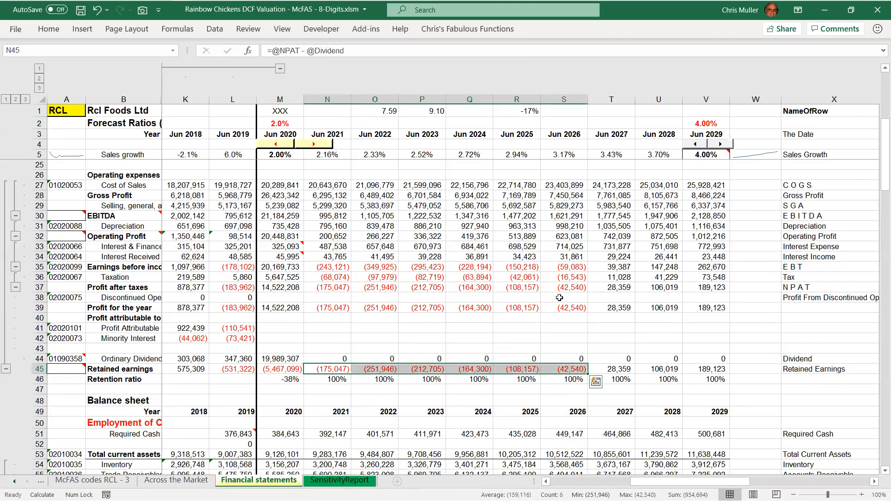
{"action": "key", "text": "Down"}
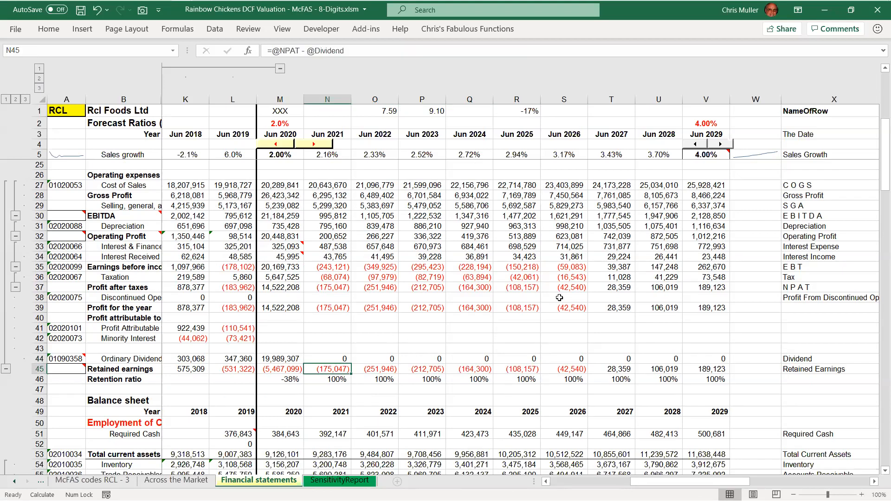
Highlight the Retained earnings row, and go to the 2021 Distributable Reserves cell under Total Equity in the balance sheet
{"action": "key", "text": "shift+space"}
{"action": "key", "text": "Down"}
{"action": "key", "text": "Up"}
{"action": "key", "text": "Page_Down"}
{"action": "key", "text": "Page_Down"}
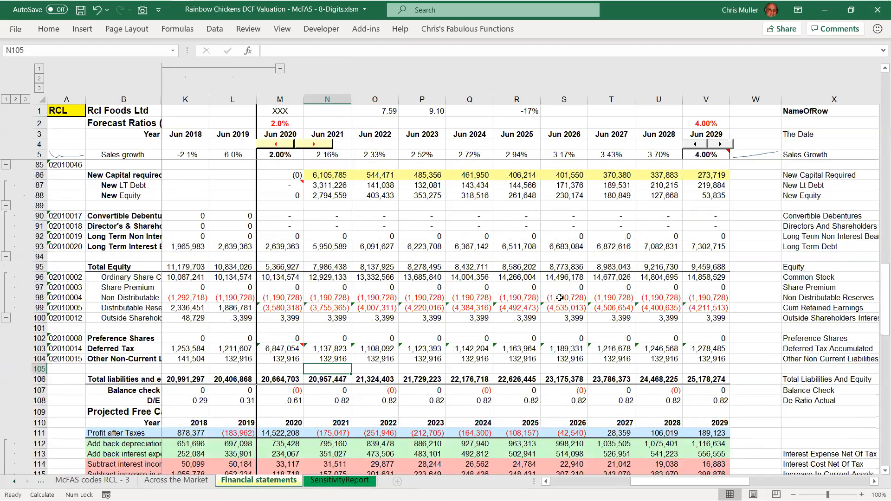
{"action": "key", "text": "Up"}
{"action": "key", "text": "Up"}
{"action": "key", "text": "Up"}
{"action": "key", "text": "Up"}
{"action": "key", "text": "Up"}
{"action": "key", "text": "Up"}
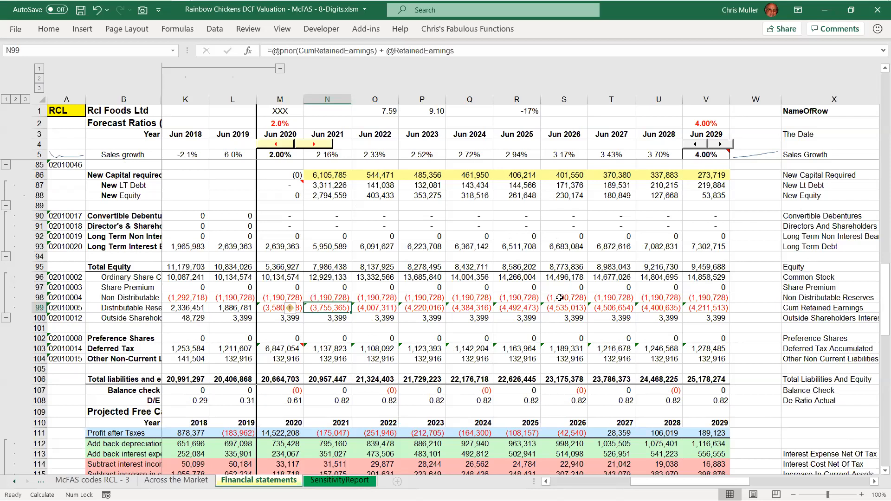
{"action": "key", "text": "shift+space"}
{"action": "key", "text": "shift+BackSpace"}
{"action": "key", "text": "F2"}
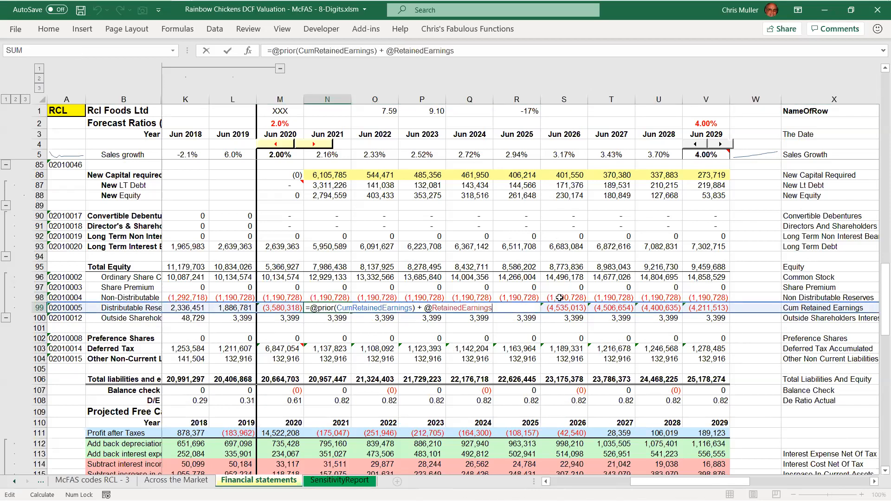
{"action": "key", "text": "ctrl+shift+Left"}
{"action": "key", "text": "shift+Left"}
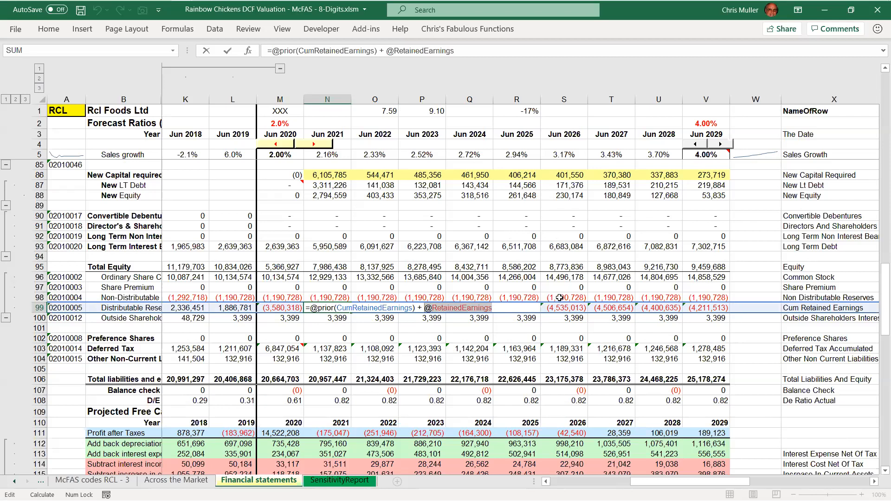
{"action": "key", "text": "Left"}
{"action": "key", "text": "Left"}
{"action": "key", "text": "Left"}
{"action": "key", "text": "Left"}
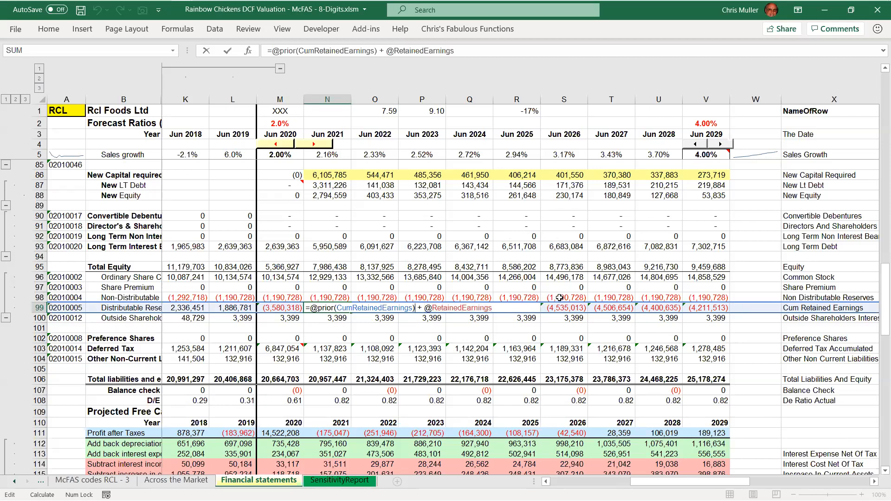
{"action": "key", "text": "ctrl+shift+Left"}
{"action": "key", "text": "ctrl+shift+Left"}
{"action": "key", "text": "ctrl+shift+Left"}
{"action": "key", "text": "ctrl+shift+Left"}
{"action": "key", "text": "shift+Right"}
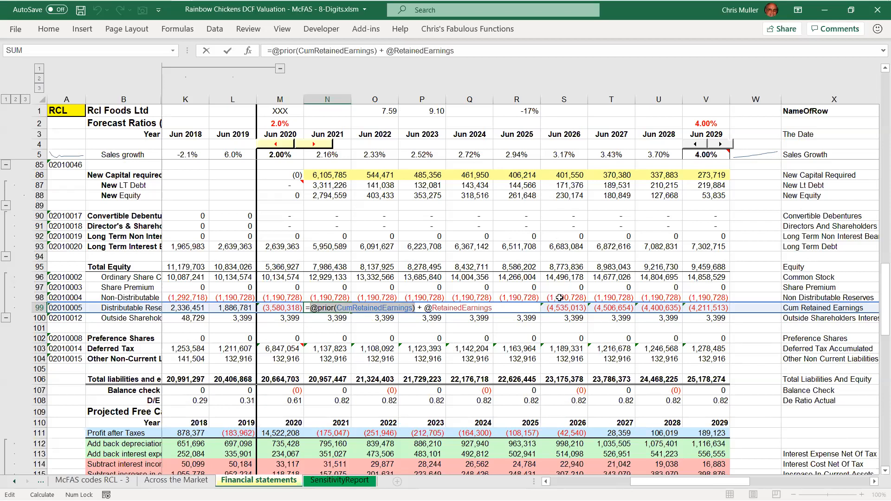
{"action": "key", "text": "ctrl+Return"}
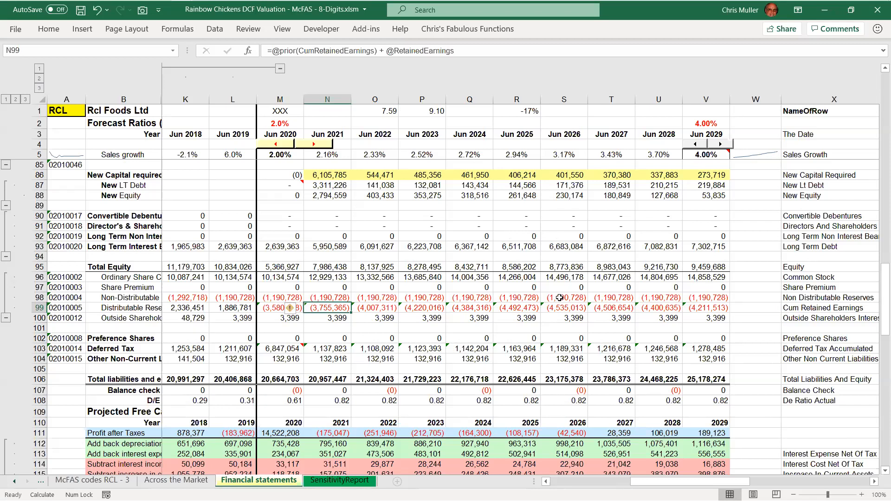
{"action": "key", "text": "Page_Up"}
{"action": "key", "text": "Page_Up"}
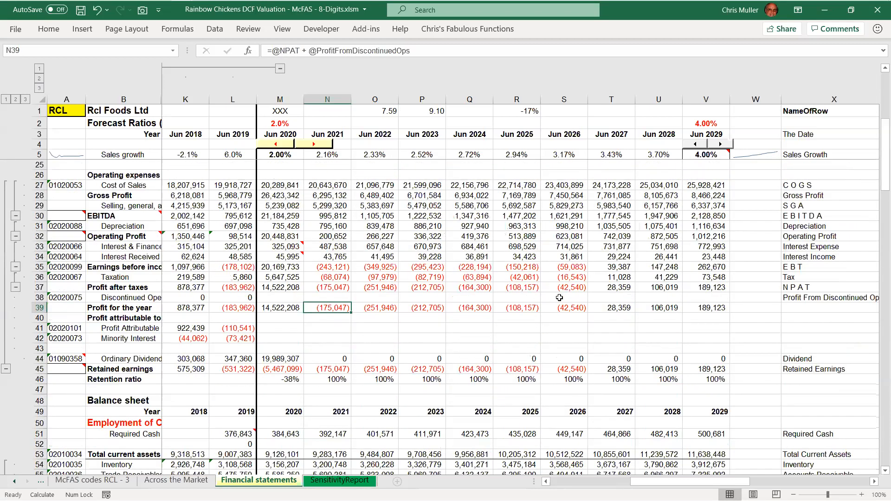
Go to the 2021 Ordinary Dividend forecast cell in the income statement
{"action": "key", "text": "Down"}
{"action": "key", "text": "Down"}
{"action": "key", "text": "Down"}
{"action": "key", "text": "Down"}
{"action": "key", "text": "Down"}
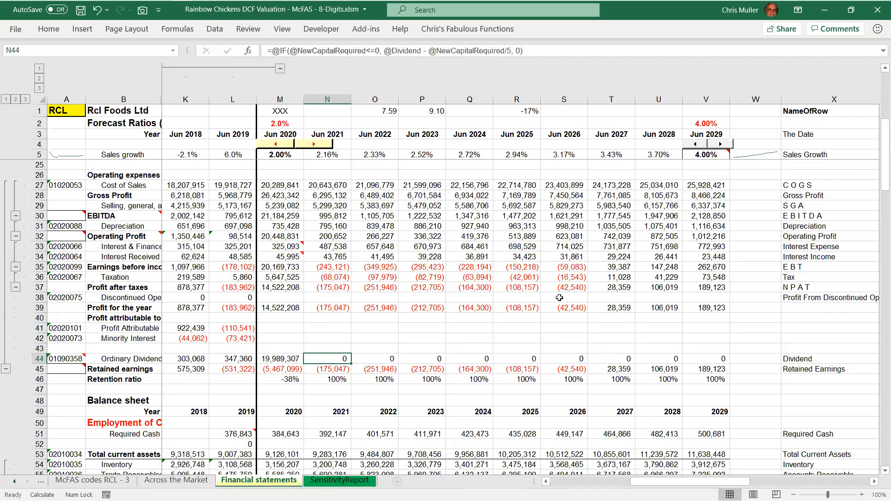
Highlight the whole block of forecast ratios, from Sales growth to Max DE ratio, for 2020 to 2029
{"action": "key", "text": "Up"}
{"action": "key", "text": "Up"}
{"action": "key", "text": "Up"}
{"action": "key", "text": "Up"}
{"action": "key", "text": "Up"}
{"action": "key", "text": "Up"}
{"action": "key", "text": "Up"}
{"action": "key", "text": "Up"}
{"action": "key", "text": "Up"}
{"action": "key", "text": "Up"}
{"action": "key", "text": "Up"}
{"action": "key", "text": "Up"}
{"action": "key", "text": "Up"}
{"action": "key", "text": "Up"}
{"action": "key", "text": "Up"}
{"action": "key", "text": "Up"}
{"action": "key", "text": "Up"}
{"action": "key", "text": "Up"}
{"action": "key", "text": "Up"}
{"action": "key", "text": "Up"}
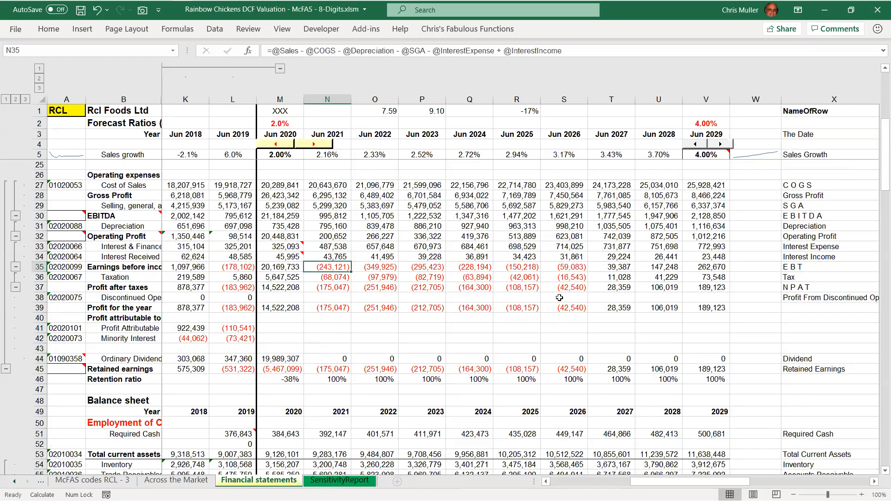
{"action": "key", "text": "Up"}
{"action": "key", "text": "ctrl+Up"}
{"action": "key", "text": "Left"}
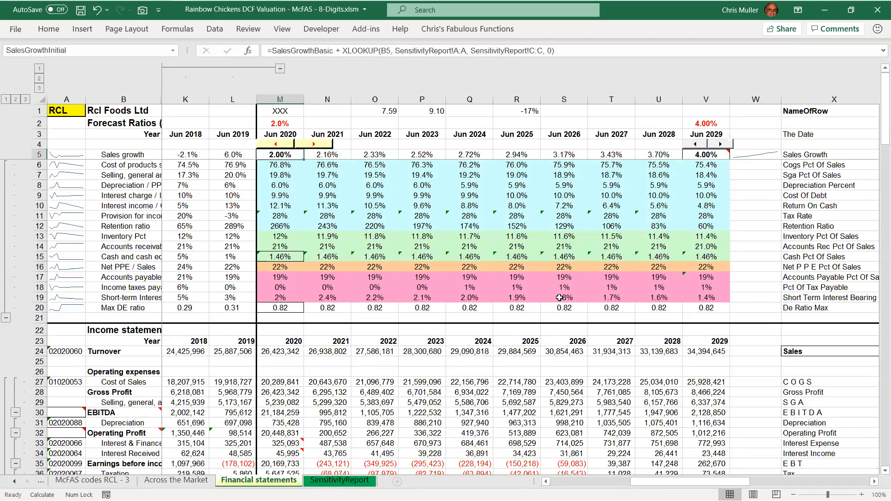
{"action": "key", "text": "ctrl+shift+Down"}
{"action": "key", "text": "ctrl+shift+Right"}
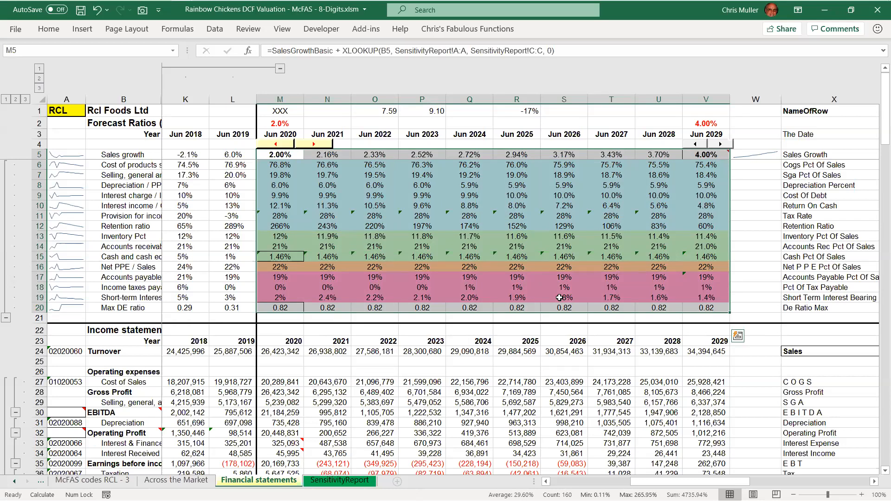
Highlight the income statement forecasts from Turnover through Retained earnings for 2020 to 2029
{"action": "key", "text": "ctrl+Right"}
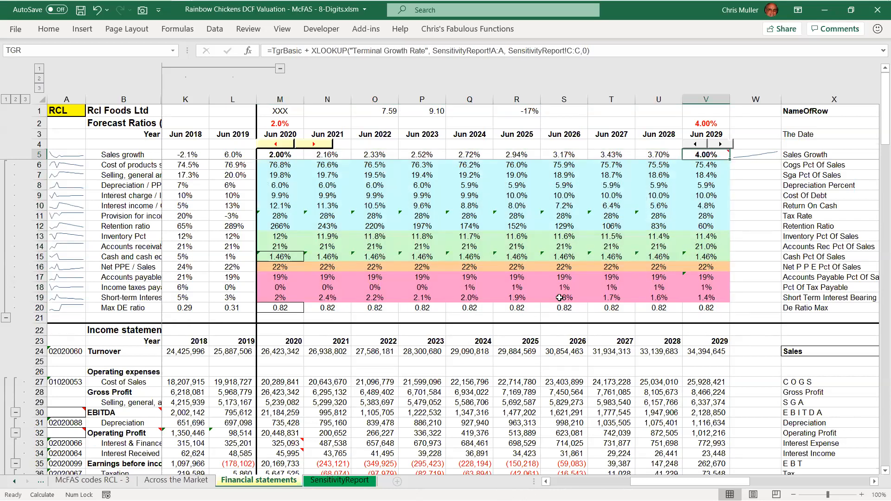
{"action": "key", "text": "ctrl+space"}
{"action": "key", "text": "Left"}
{"action": "key", "text": "Left"}
{"action": "key", "text": "Left"}
{"action": "key", "text": "Left"}
{"action": "key", "text": "Left"}
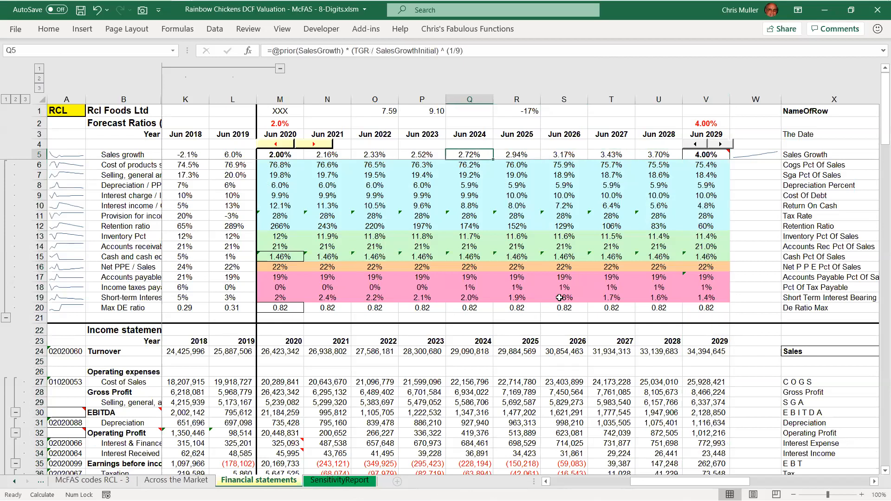
{"action": "key", "text": "ctrl+Down"}
{"action": "key", "text": "Down"}
{"action": "key", "text": "Down"}
{"action": "key", "text": "Down"}
{"action": "key", "text": "Down"}
{"action": "key", "text": "Left"}
{"action": "key", "text": "Left"}
{"action": "key", "text": "Left"}
{"action": "key", "text": "Left"}
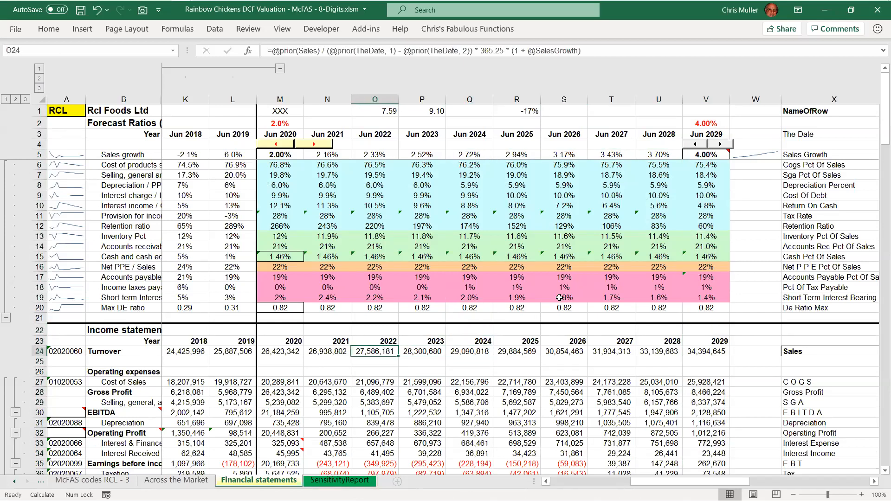
{"action": "key", "text": "shift+ctrl+Right"}
{"action": "key", "text": "shift+Down"}
{"action": "key", "text": "shift+Down"}
{"action": "key", "text": "shift+Down"}
{"action": "key", "text": "shift+Down"}
{"action": "key", "text": "shift+Down"}
{"action": "key", "text": "shift+Down"}
{"action": "key", "text": "shift+Down"}
{"action": "key", "text": "shift+Down"}
{"action": "key", "text": "shift+Down"}
{"action": "key", "text": "shift+Down"}
{"action": "key", "text": "shift+Down"}
{"action": "key", "text": "shift+Down"}
{"action": "key", "text": "shift+Down"}
{"action": "key", "text": "shift+Down"}
{"action": "key", "text": "shift+Down"}
{"action": "key", "text": "shift+Down"}
{"action": "key", "text": "shift+Down"}
{"action": "key", "text": "shift+Down"}
{"action": "key", "text": "shift+Down"}
{"action": "key", "text": "shift+Down"}
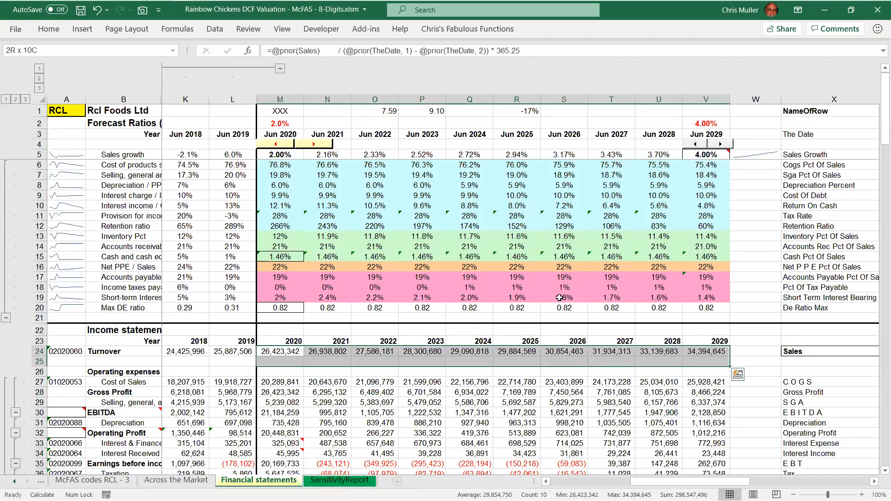
{"action": "scroll", "coordinate": [559, 297], "scroll_direction": "down", "scroll_amount": 2}
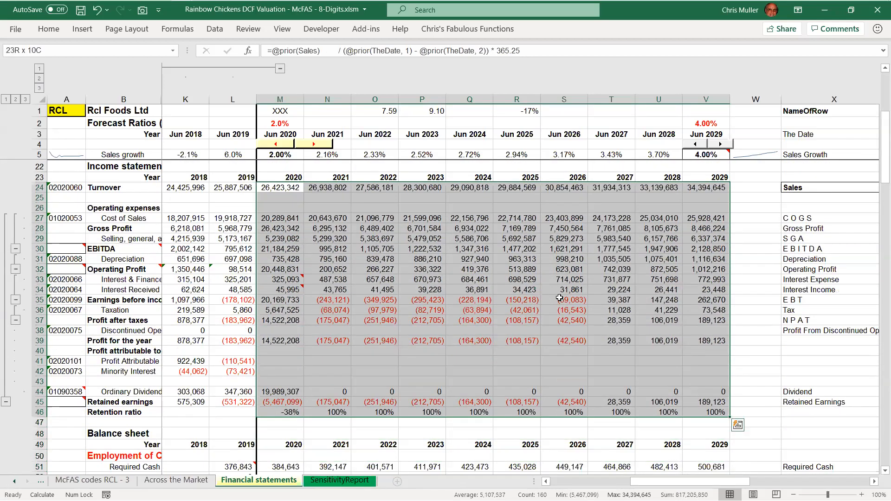
{"action": "key", "text": "shift+Up"}
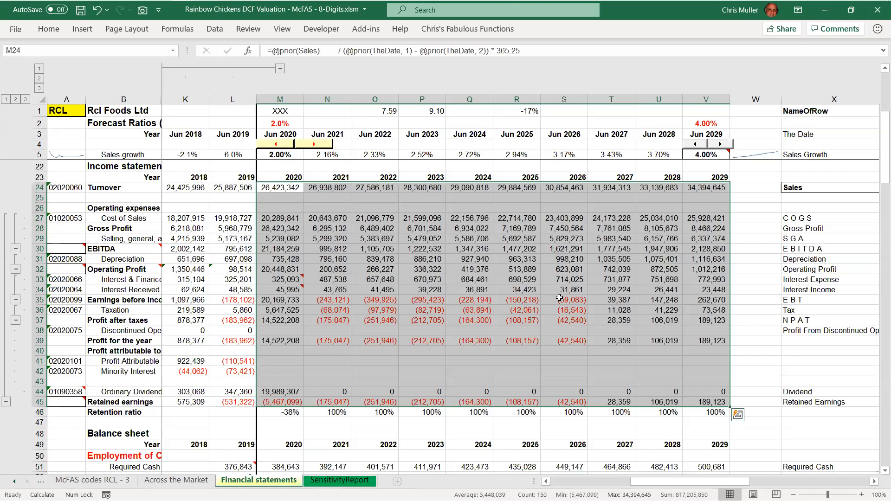
Select the 2021 Ordinary Dividend cell, and look over the balance sheet assets and the forecast ratios
{"action": "left_click", "coordinate": [344, 391]}
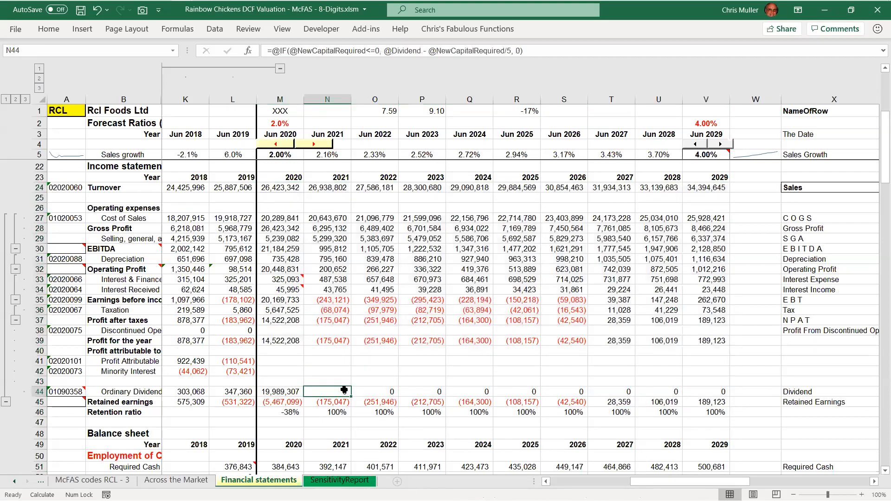
{"action": "scroll", "coordinate": [345, 390], "scroll_direction": "down", "scroll_amount": 3}
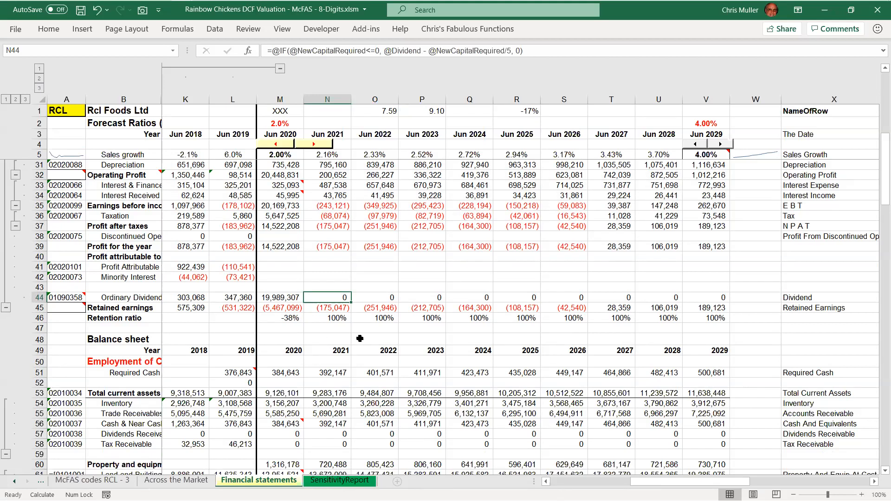
{"action": "scroll", "coordinate": [361, 338], "scroll_direction": "down", "scroll_amount": 2}
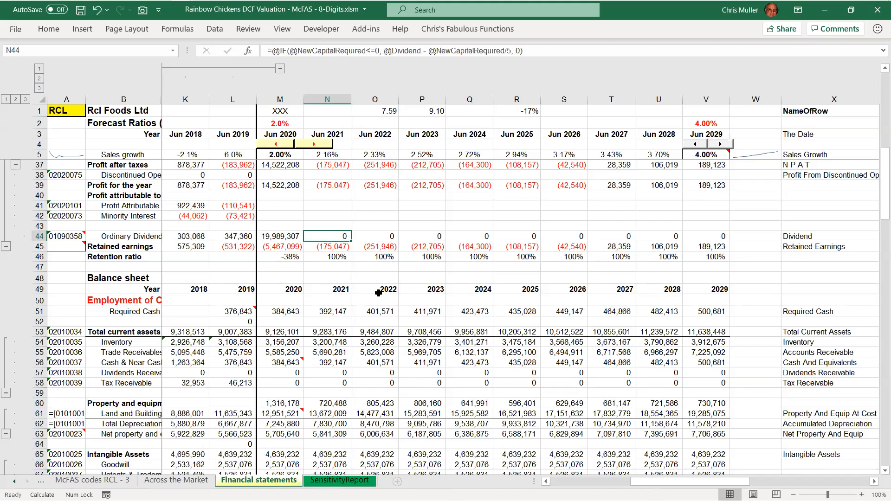
{"action": "scroll", "coordinate": [378, 292], "scroll_direction": "up", "scroll_amount": 10}
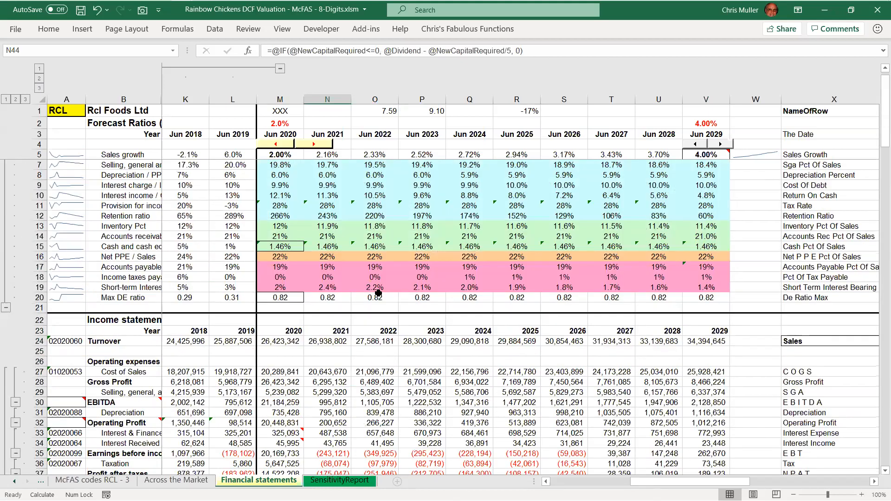
{"action": "scroll", "coordinate": [369, 293], "scroll_direction": "down", "scroll_amount": 2}
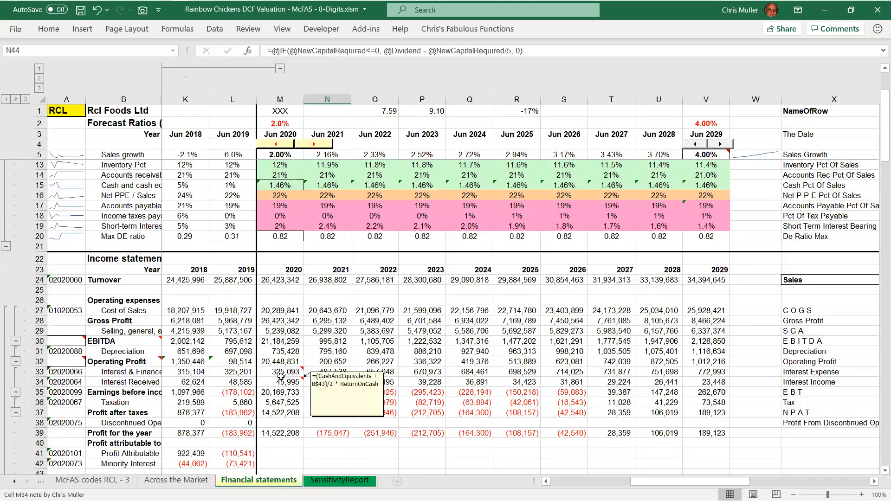
{"action": "left_click", "coordinate": [328, 373]}
{"action": "key", "text": "F2"}
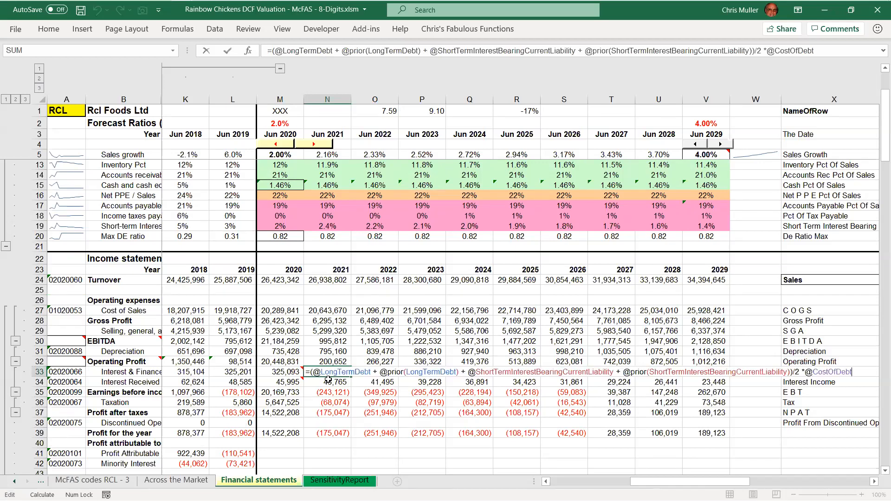
{"action": "key", "text": "ctrl+shift+Left"}
{"action": "key", "text": "ctrl+shift+Left"}
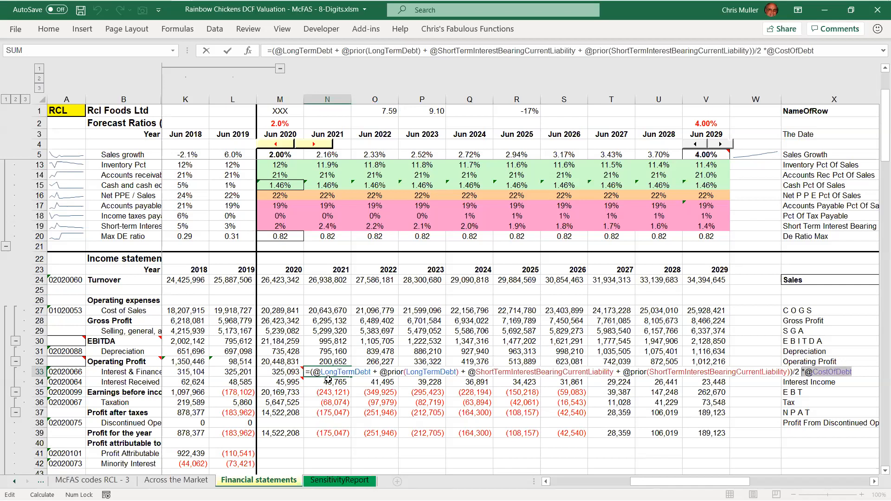
Highlight the LongTermDebt and ShortTermInterestBearingCurrentLiability terms from the start of the 2021 interest formula, and close the formula
{"action": "key", "text": "Home"}
{"action": "key", "text": "shift+Right"}
{"action": "key", "text": "shift+Right"}
{"action": "key", "text": "shift+Right"}
{"action": "key", "text": "shift+Right"}
{"action": "key", "text": "shift+Right"}
{"action": "key", "text": "shift+Right"}
{"action": "key", "text": "shift+Right"}
{"action": "key", "text": "shift+Right"}
{"action": "key", "text": "shift+Right"}
{"action": "key", "text": "shift+Right"}
{"action": "key", "text": "shift+Right"}
{"action": "key", "text": "shift+Right"}
{"action": "key", "text": "shift+Right"}
{"action": "key", "text": "shift+Right"}
{"action": "key", "text": "shift+Right"}
{"action": "key", "text": "shift+Right"}
{"action": "key", "text": "shift+Right"}
{"action": "key", "text": "shift+Right"}
{"action": "key", "text": "shift+Right"}
{"action": "key", "text": "shift+Right"}
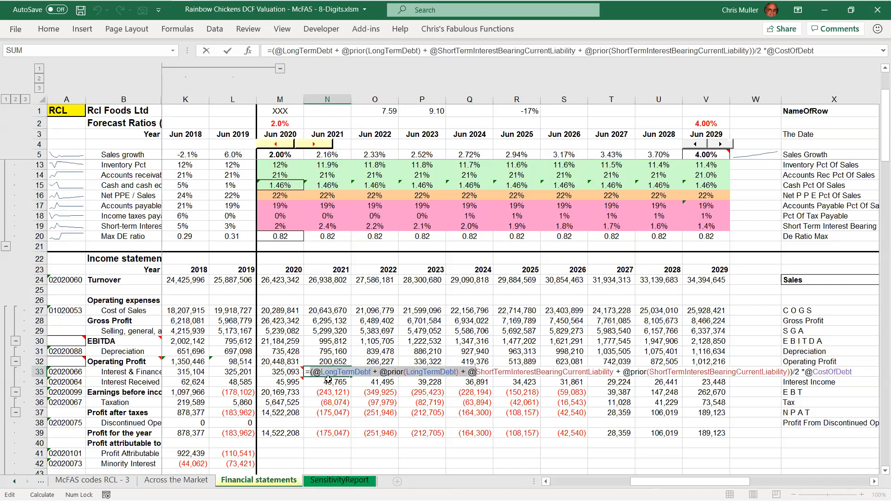
{"action": "key", "text": "shift+Right"}
{"action": "key", "text": "shift+Right"}
{"action": "key", "text": "shift+Right"}
{"action": "key", "text": "shift+Right"}
{"action": "key", "text": "shift+Right"}
{"action": "key", "text": "shift+Right"}
{"action": "key", "text": "shift+Right"}
{"action": "key", "text": "shift+Right"}
{"action": "key", "text": "shift+Right"}
{"action": "key", "text": "shift+Right"}
{"action": "key", "text": "shift+Right"}
{"action": "key", "text": "shift+Right"}
{"action": "key", "text": "shift+Right"}
{"action": "key", "text": "shift+Right"}
{"action": "key", "text": "shift+Right"}
{"action": "key", "text": "shift+Right"}
{"action": "key", "text": "shift+Right"}
{"action": "key", "text": "shift+Right"}
{"action": "key", "text": "shift+Right"}
{"action": "key", "text": "shift+Right"}
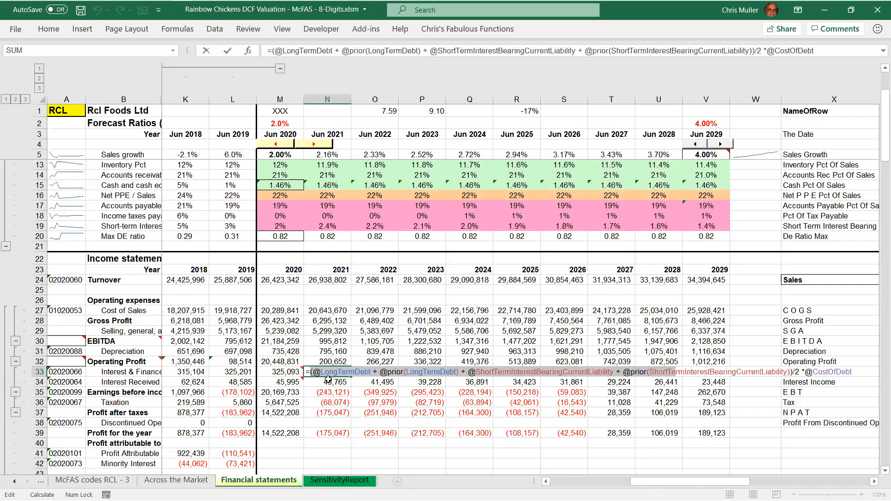
{"action": "key", "text": "End"}
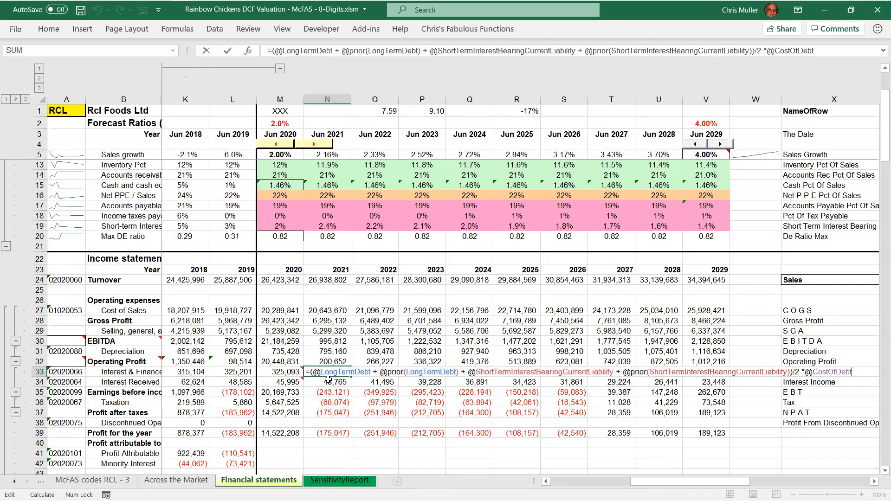
{"action": "key", "text": "ctrl+Return"}
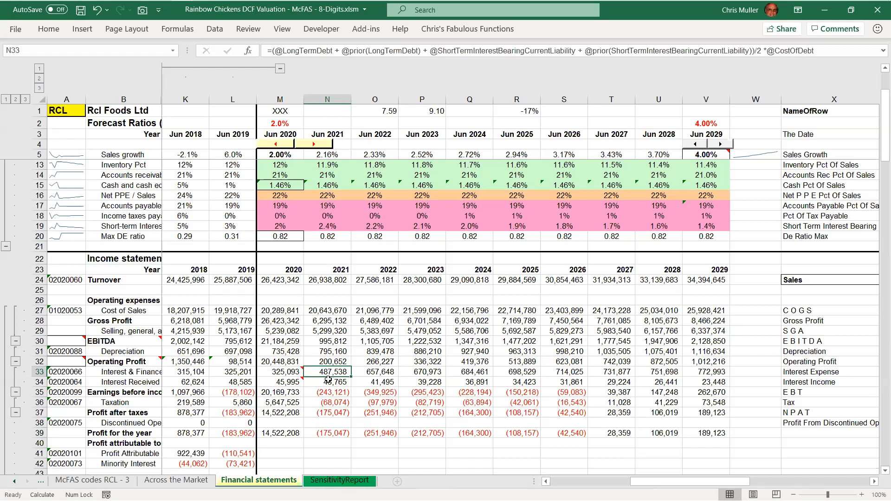
{"action": "key", "text": "F2"}
{"action": "key", "text": "ctrl+shift+Left"}
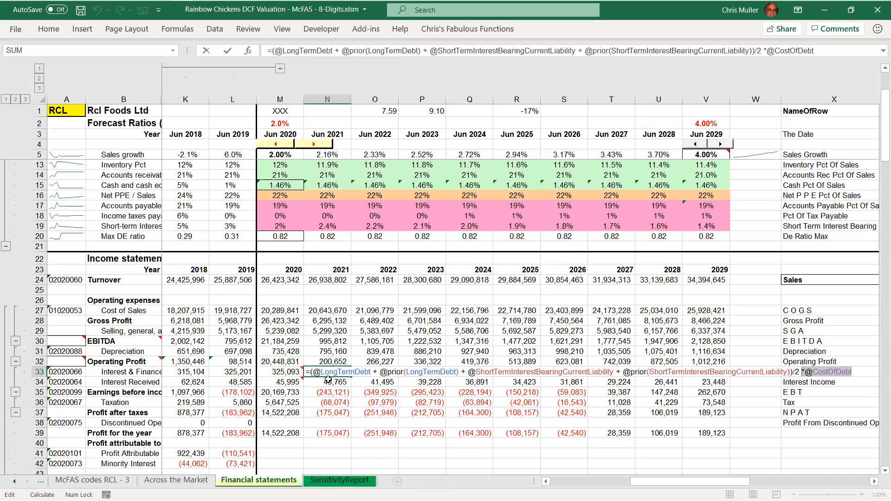
{"action": "key", "text": "Return"}
Highlight the Total current assets forecasts from 2020 to 2029 in the balance sheet
{"action": "key", "text": "Down"}
{"action": "key", "text": "Down"}
{"action": "key", "text": "Down"}
{"action": "key", "text": "Down"}
{"action": "key", "text": "Down"}
{"action": "key", "text": "Down"}
{"action": "key", "text": "Down"}
{"action": "key", "text": "Down"}
{"action": "key", "text": "Down"}
{"action": "key", "text": "Down"}
{"action": "key", "text": "Down"}
{"action": "key", "text": "Down"}
{"action": "key", "text": "Down"}
{"action": "key", "text": "Down"}
{"action": "key", "text": "Down"}
{"action": "key", "text": "Down"}
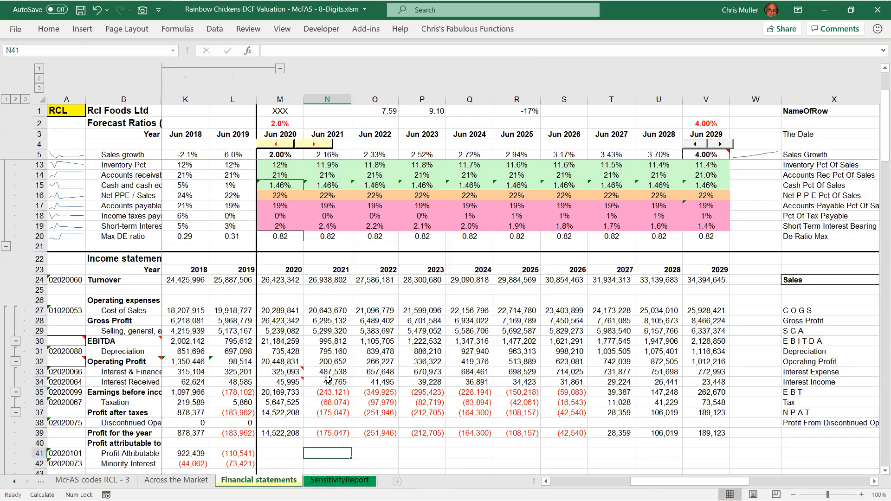
{"action": "key", "text": "Down"}
{"action": "key", "text": "Down"}
{"action": "key", "text": "Down"}
{"action": "key", "text": "Down"}
{"action": "key", "text": "Down"}
{"action": "key", "text": "Down"}
{"action": "key", "text": "Down"}
{"action": "key", "text": "Down"}
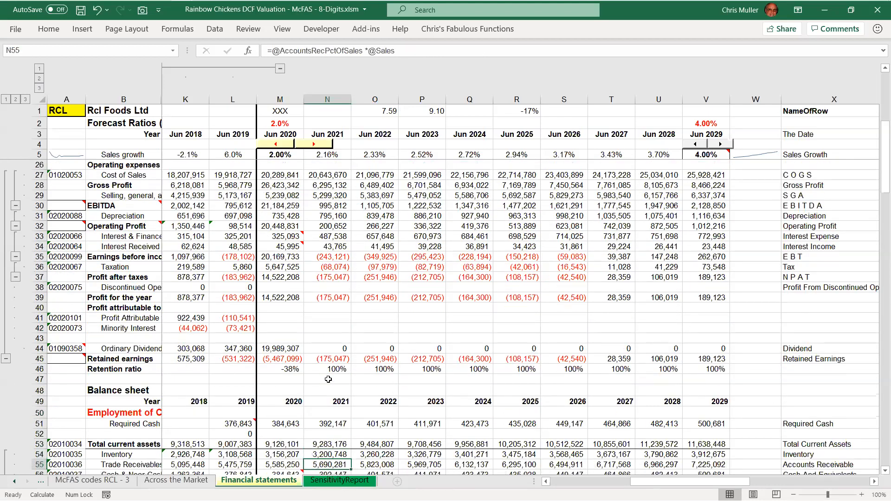
{"action": "key", "text": "Up"}
{"action": "key", "text": "Up"}
{"action": "key", "text": "Up"}
{"action": "key", "text": "Up"}
{"action": "key", "text": "Up"}
{"action": "key", "text": "Left"}
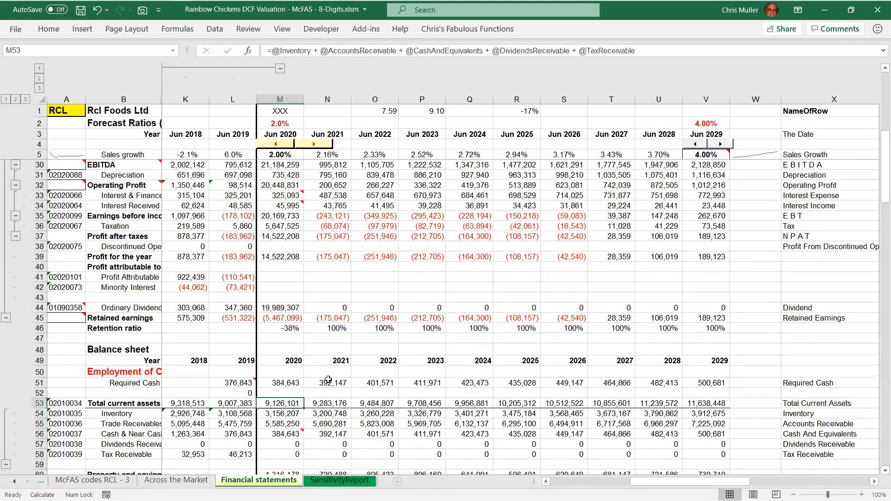
{"action": "key", "text": "ctrl+shift+Right"}
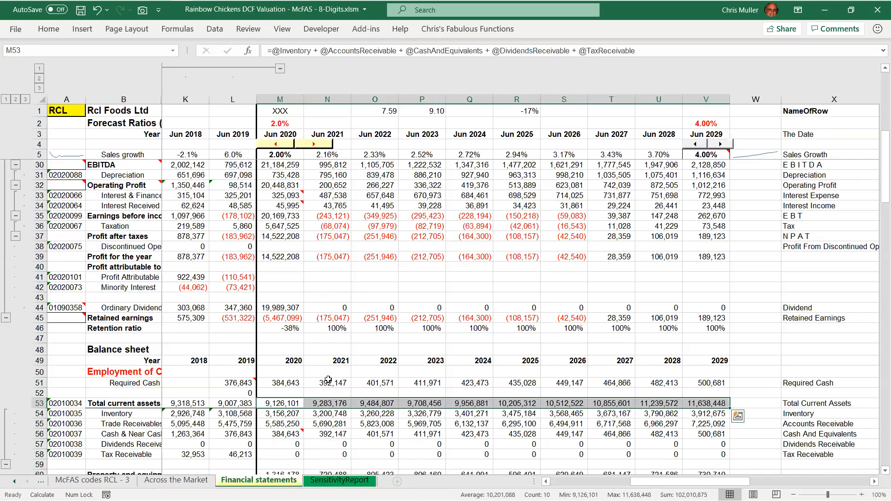